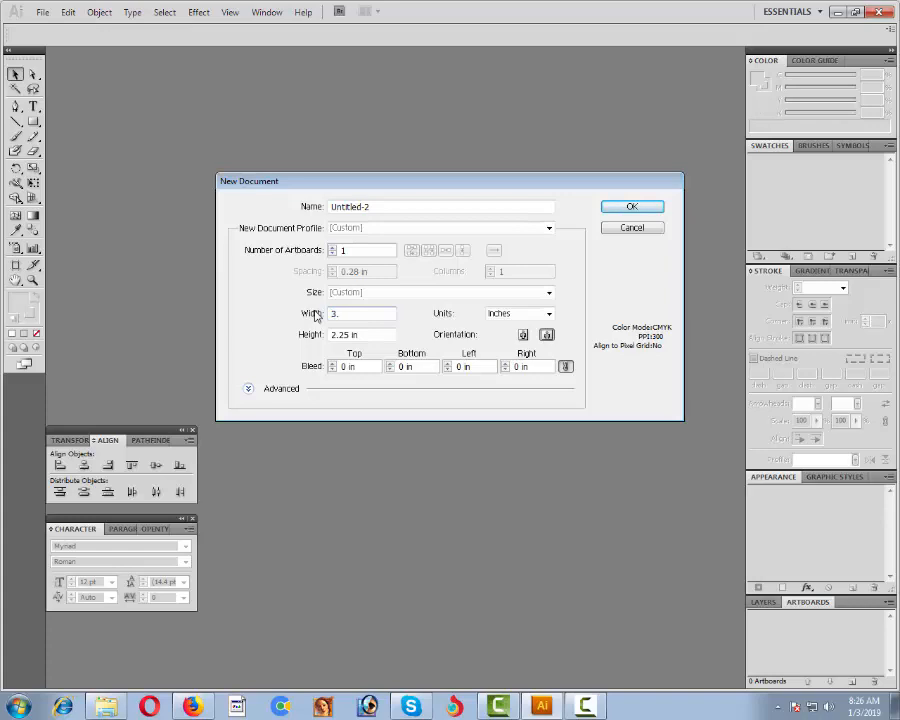
Create a new landscape document 3.75 in wide and 2.25 in high.
type("5")
key("Tab")
type("2")
key("Return")
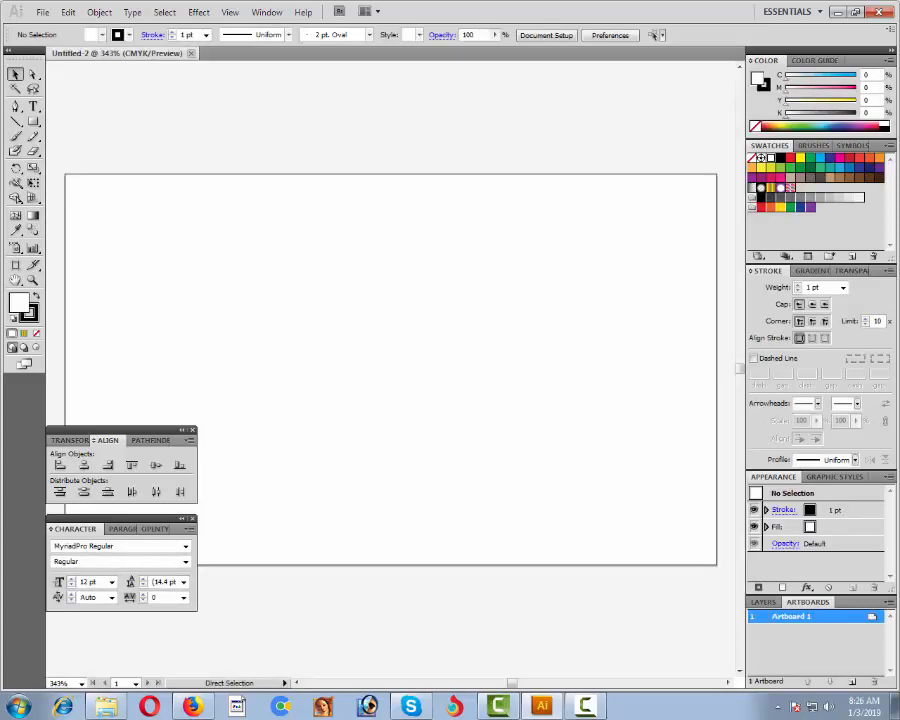
Draw a rectangle that covers the whole artboard from corner to corner.
key("ctrl+minus")
key("ctrl+minus")
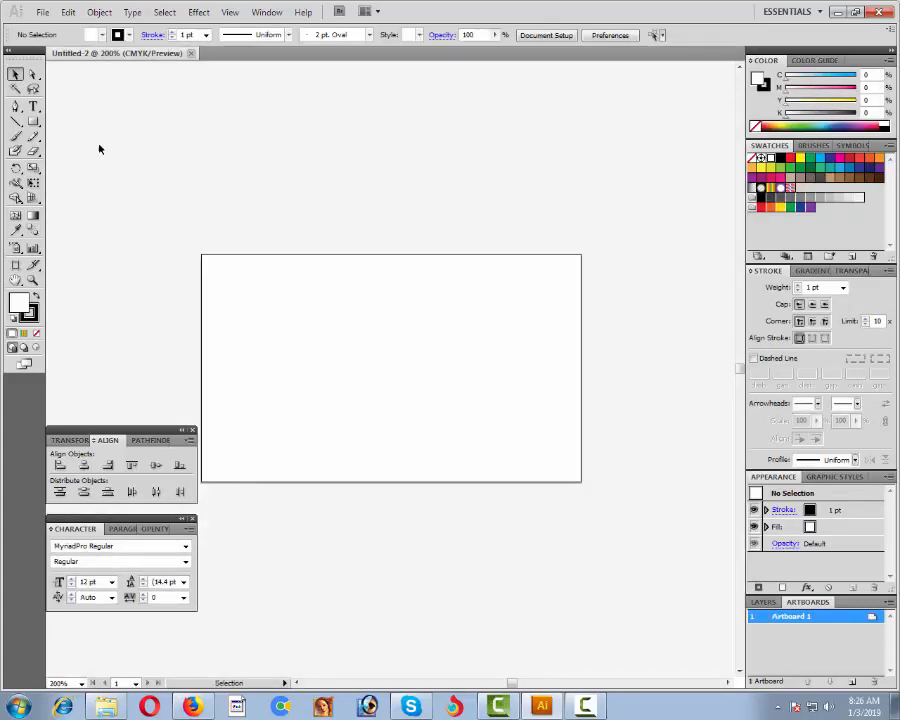
left_click(33, 120)
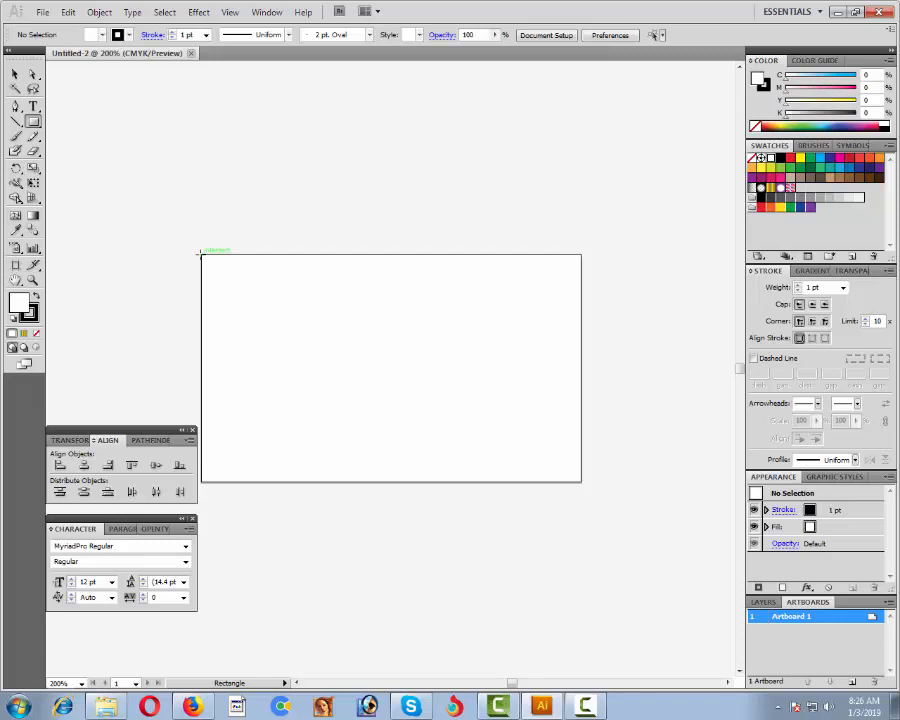
left_click_drag(200, 255, 581, 481)
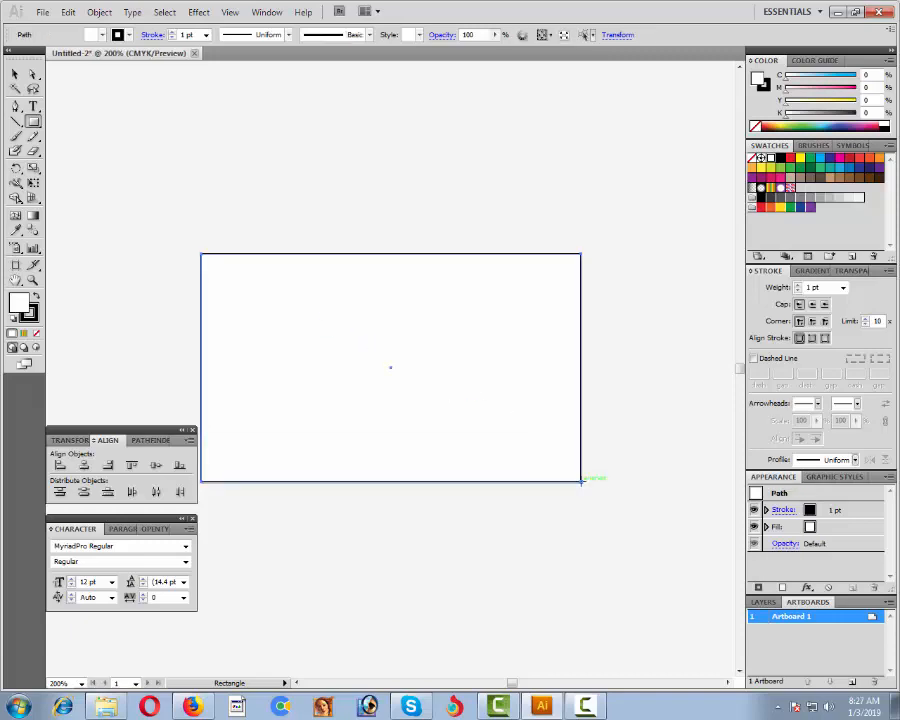
Set the stroke weight of the artboard-sized rectangle to 0.02 pt.
left_click(15, 74)
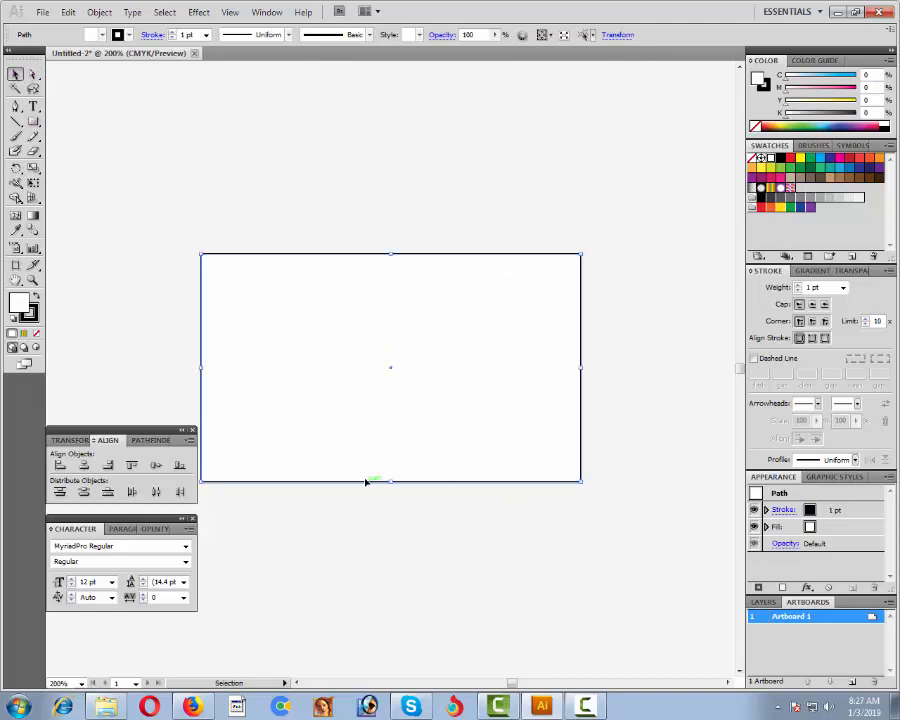
left_click_drag(391, 481, 392, 482)
left_click(826, 288)
type(".02")
key("Return")
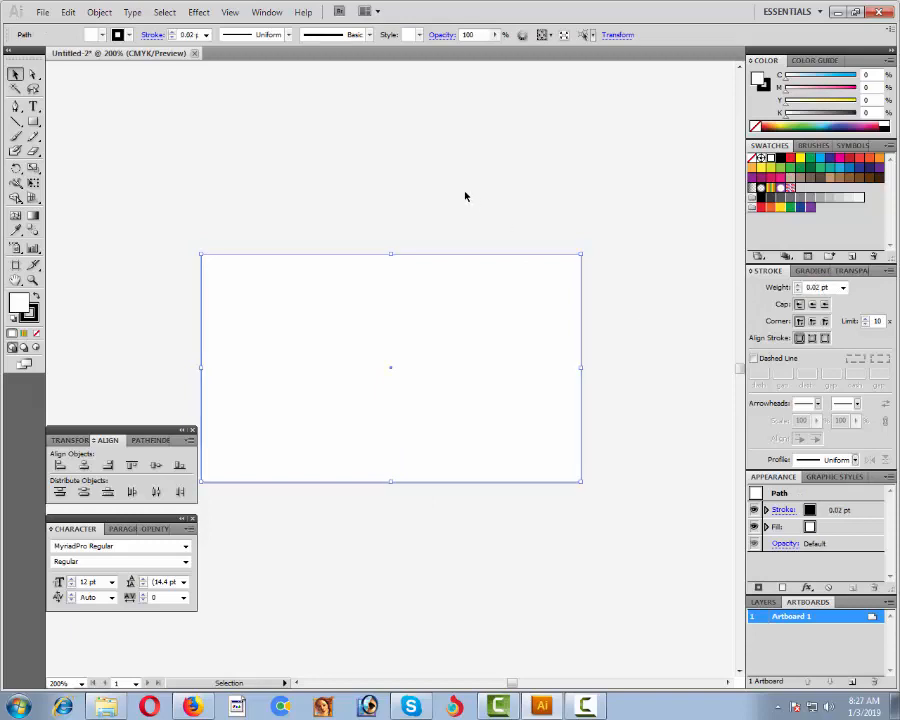
Offset the rectangle's path by -.2 in with miter joins to make an inner margin frame.
left_click(95, 13)
mouse_move(129, 300)
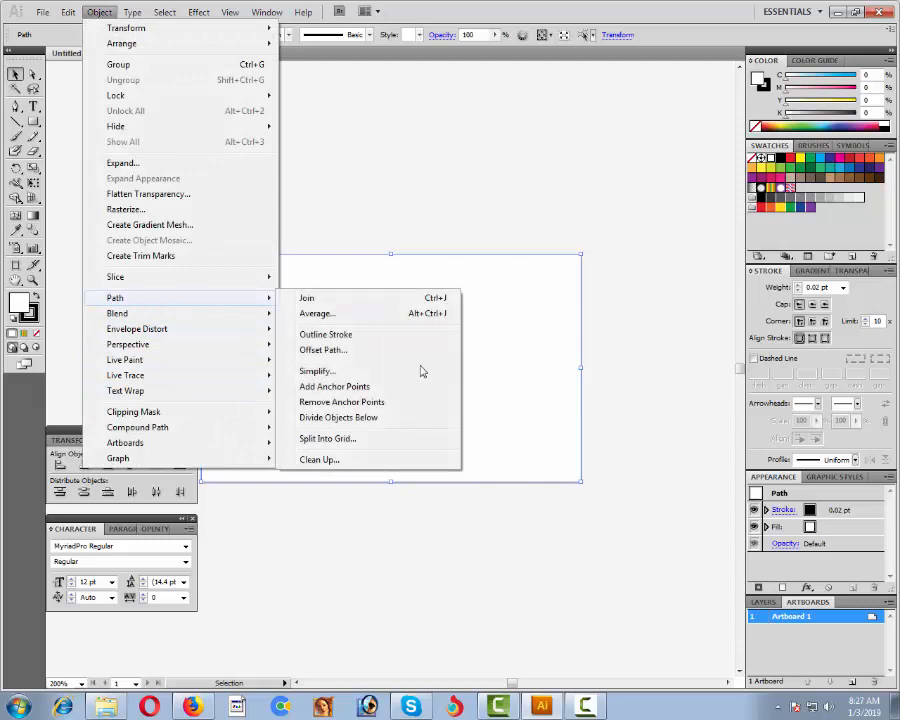
left_click(344, 352)
type("-.2")
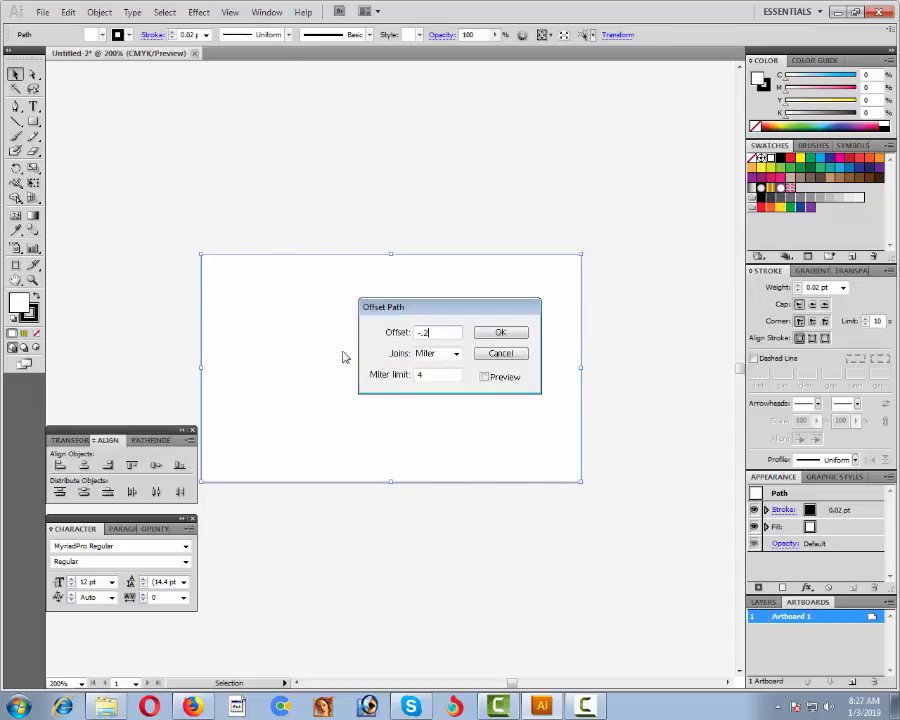
key("Return")
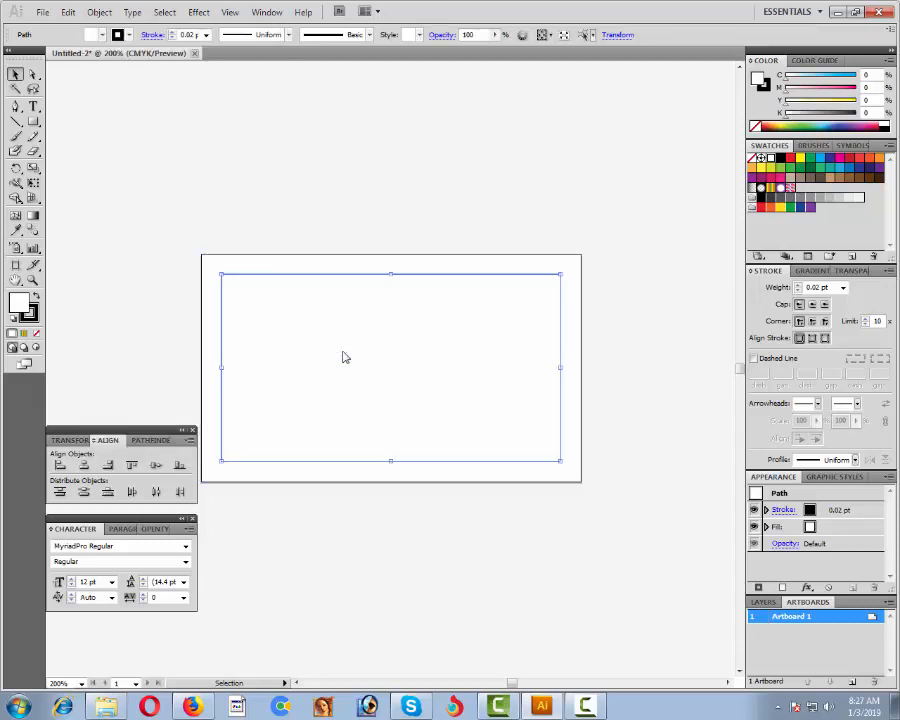
Paste a copy of the outer rectangle behind it, move it down and shrink it to a full-width band across the card's lower half.
left_click(447, 190)
key("alt+space")
left_click_drag(424, 181, 475, 147)
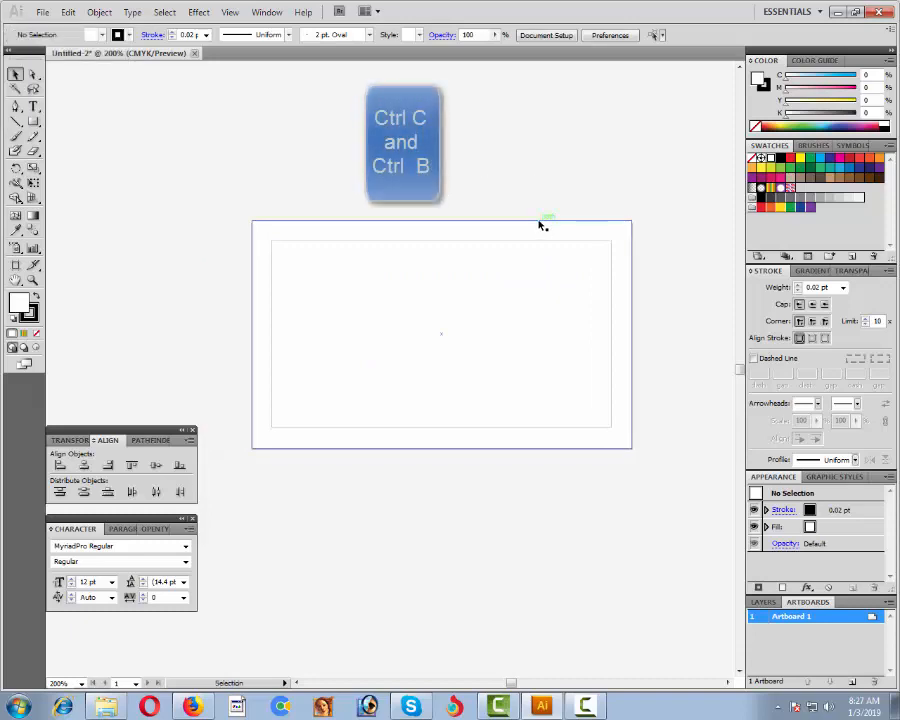
left_click(540, 222)
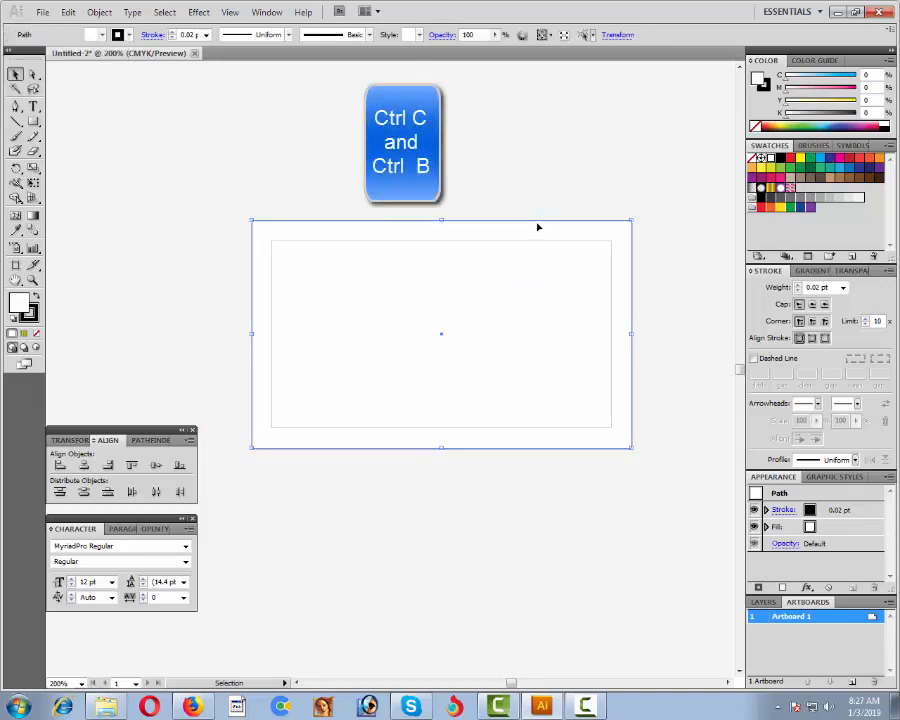
left_click_drag(537, 227, 532, 314)
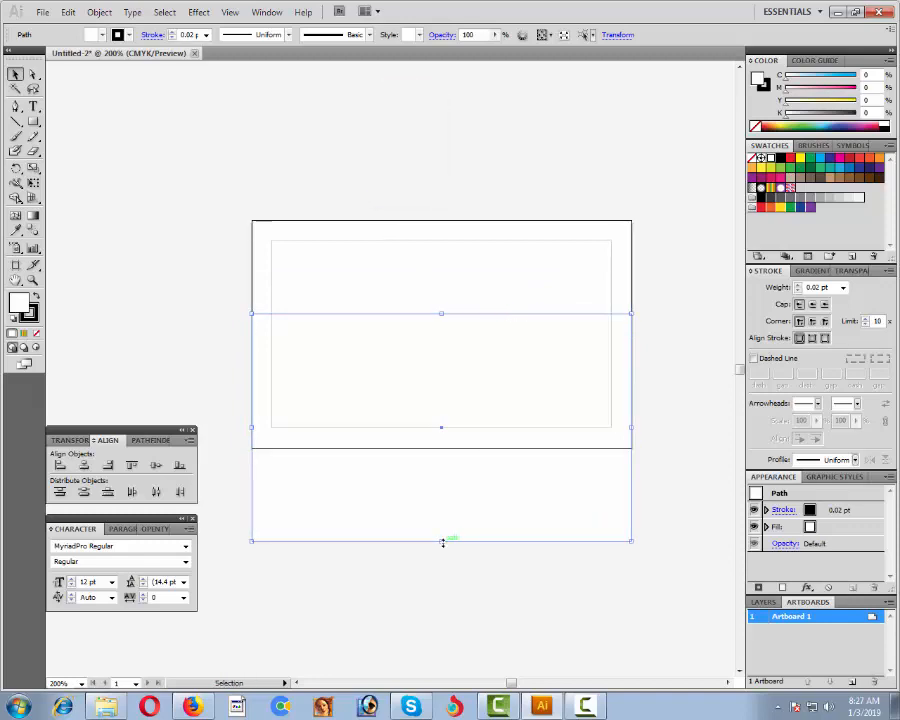
left_click_drag(442, 542, 456, 443)
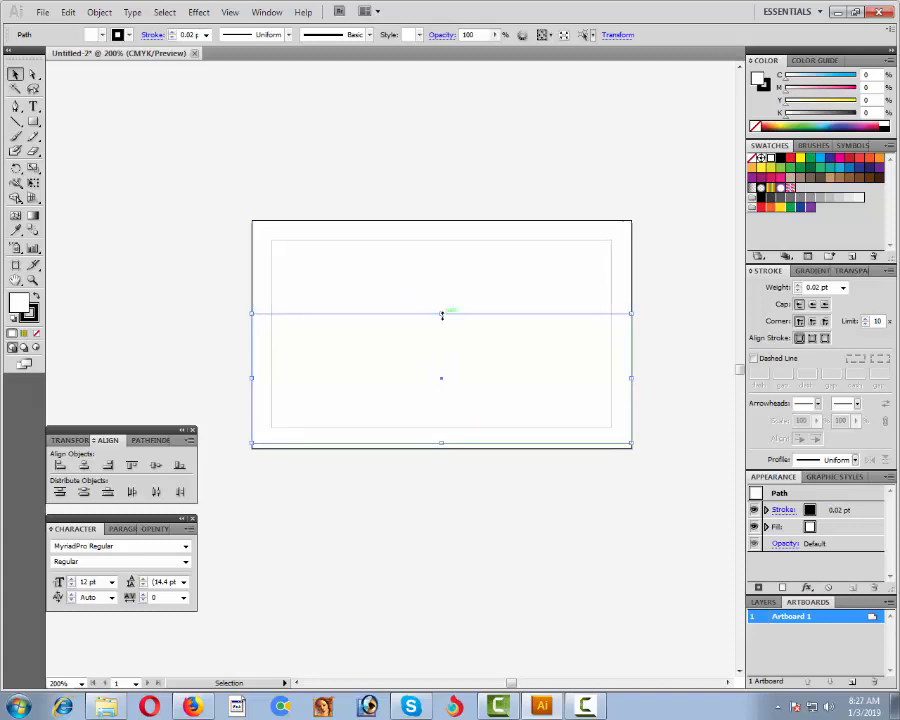
left_click_drag(442, 313, 442, 318)
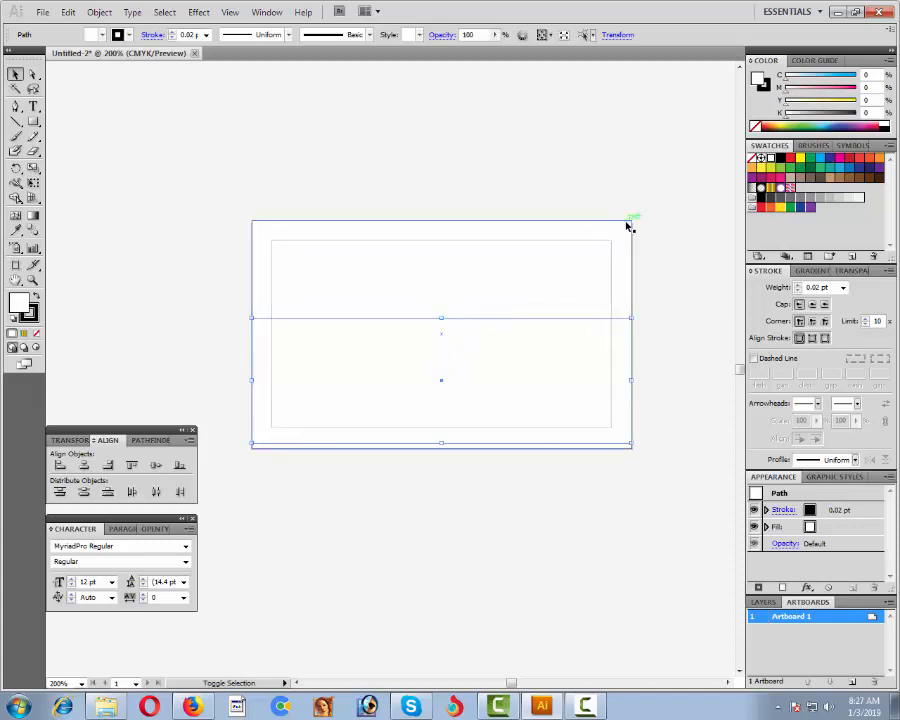
Align the band's bottom edge with the bottom of the outer card rectangle.
left_click(626, 224)
left_click(476, 494)
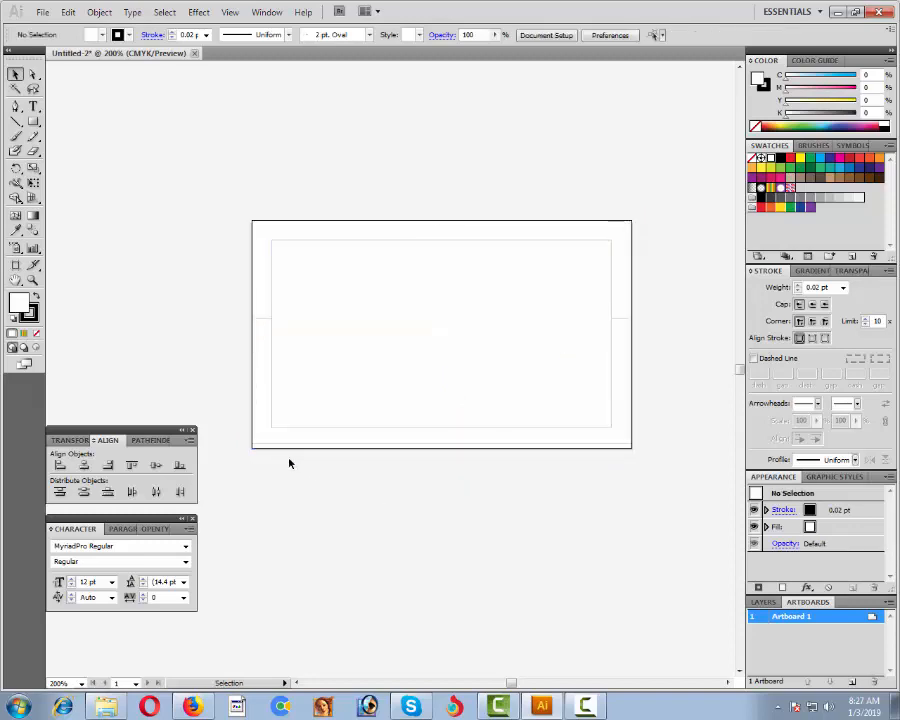
left_click(270, 444)
left_click(270, 448, "shift")
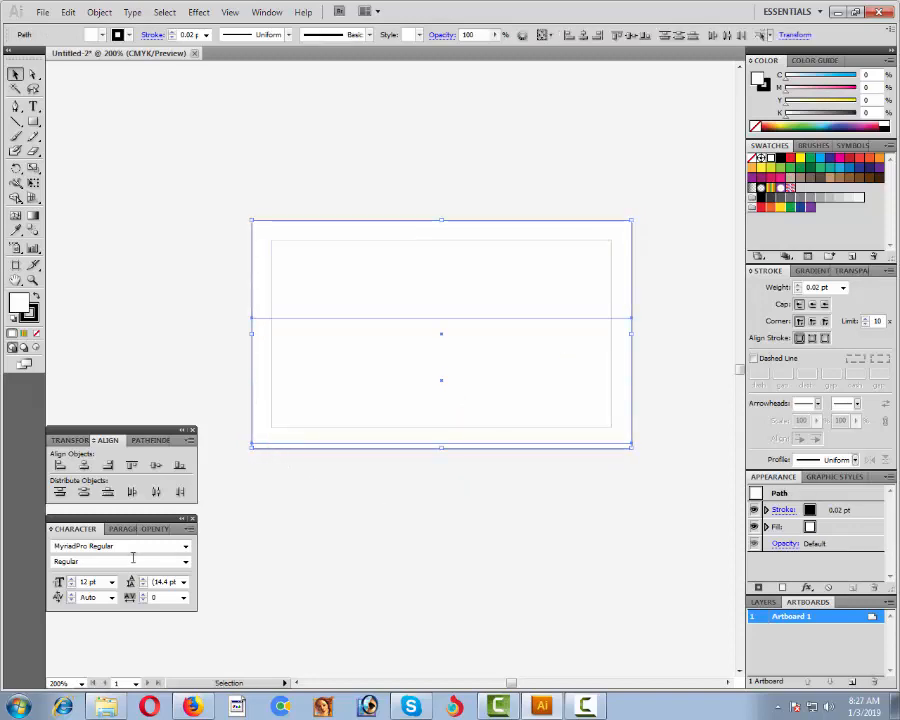
left_click(180, 466)
left_click(390, 481)
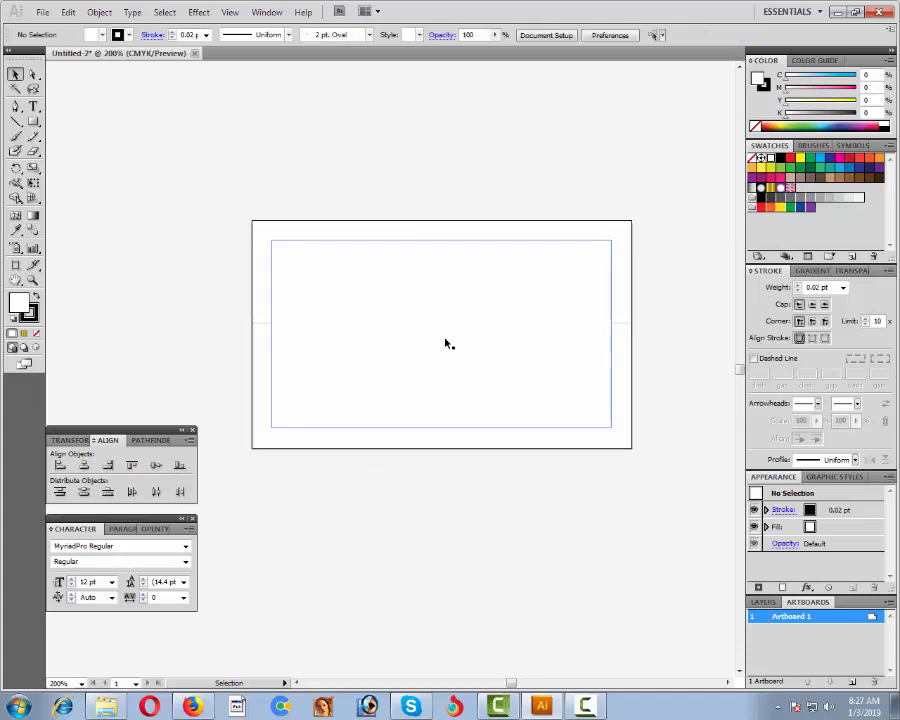
Swap the lower band's colors to a black fill with white stroke, and remove the inner margin frame's fill.
left_click(258, 322)
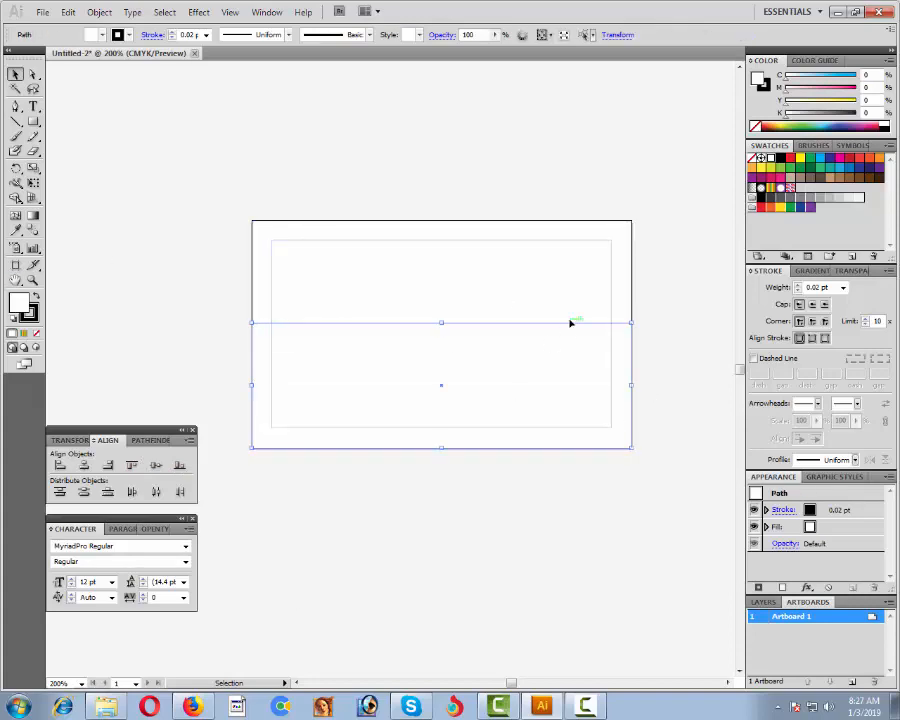
left_click(36, 297)
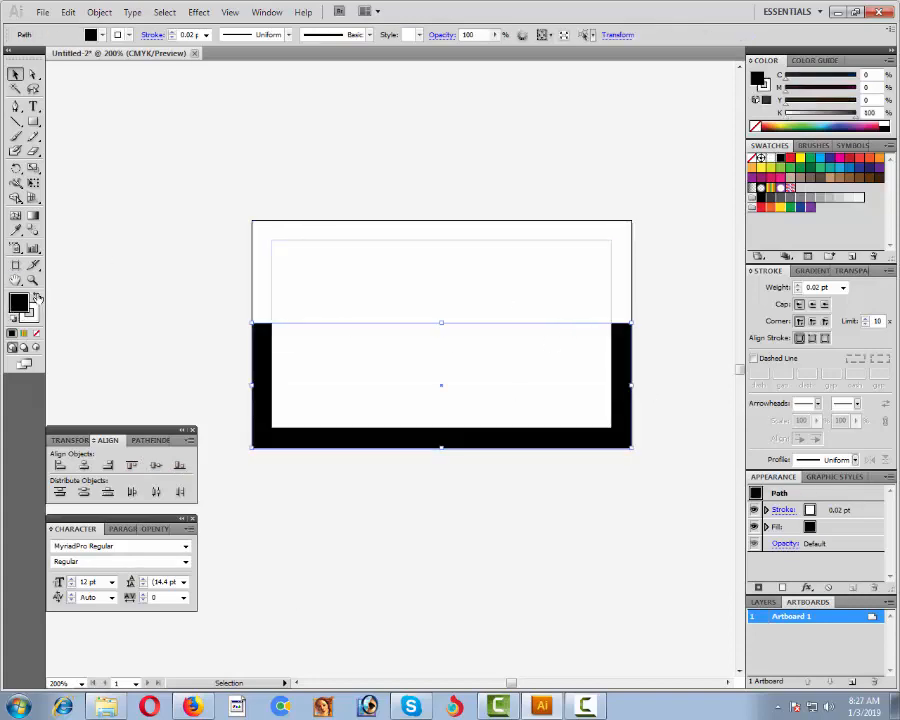
left_click(374, 392)
left_click(37, 335)
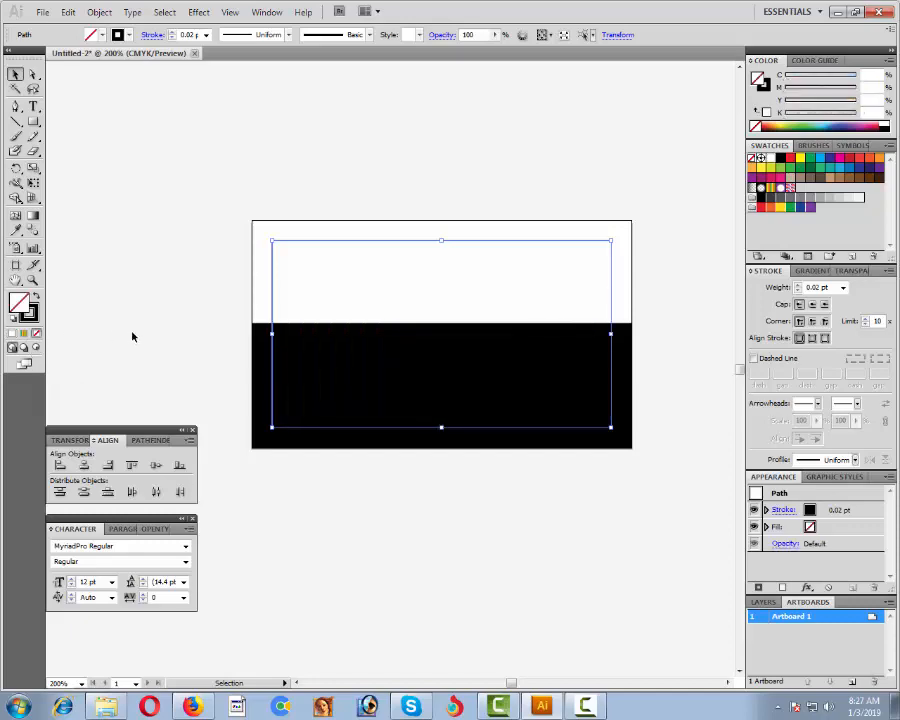
left_click(134, 336)
left_click(372, 367)
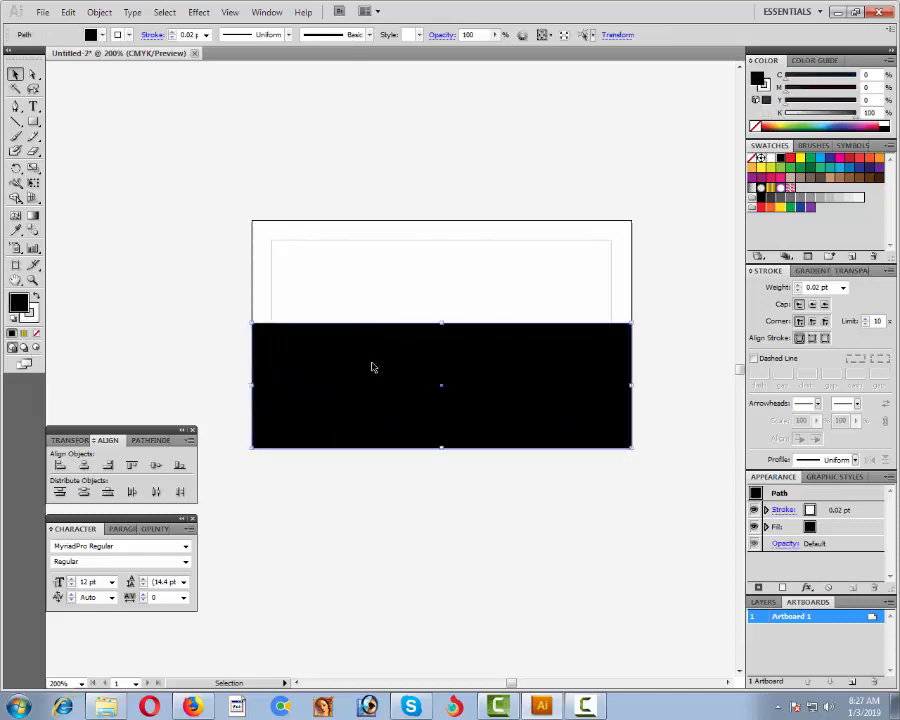
left_click(444, 538)
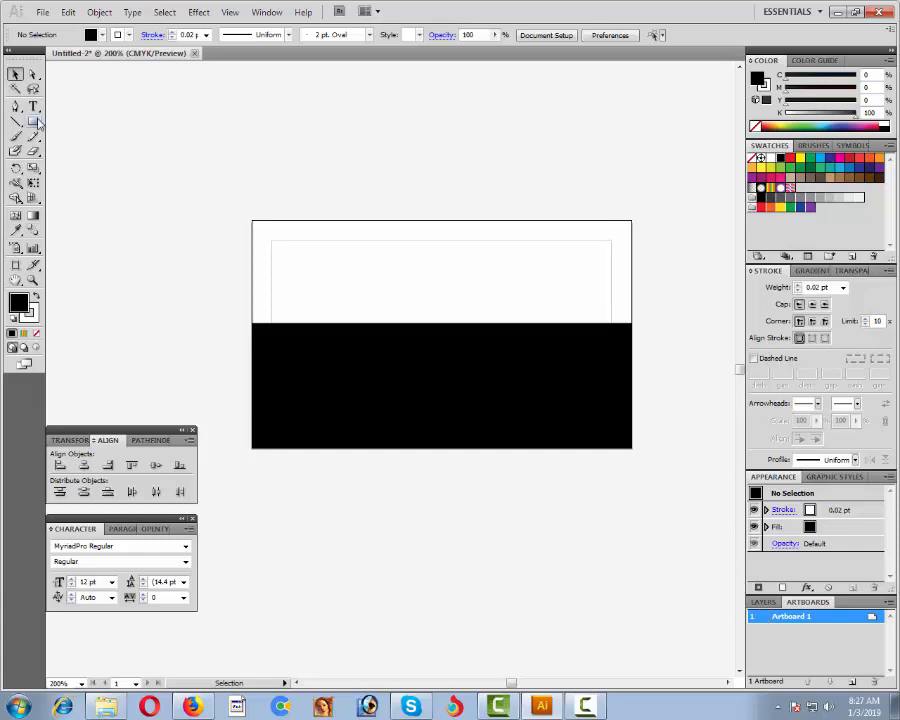
Draw a white-filled rounded rectangle about 1.8 in wide on the black band, extending past the card's right edge.
left_click_drag(35, 121, 78, 138)
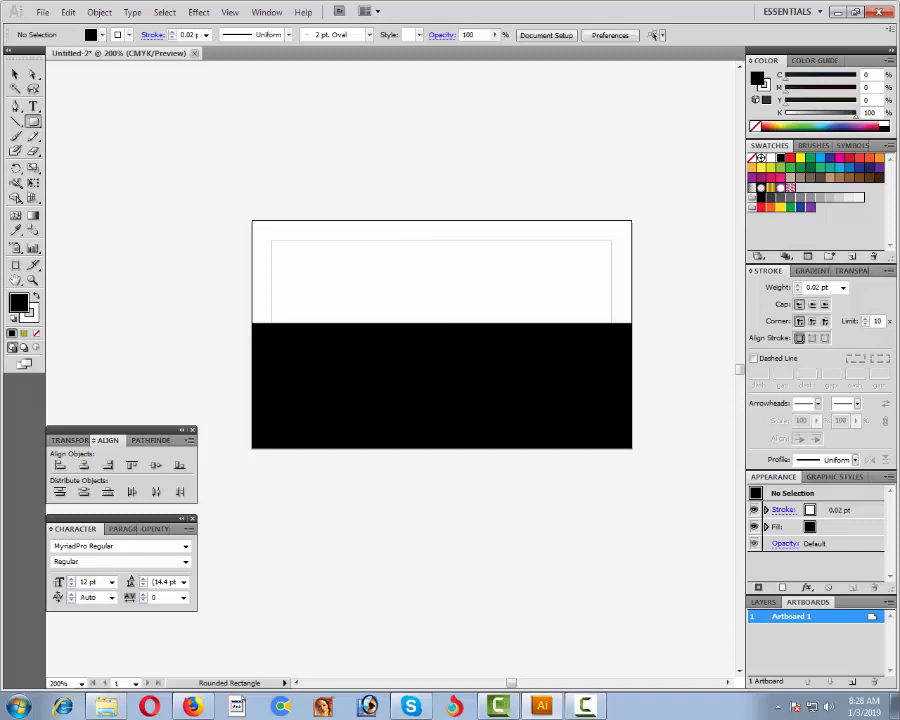
left_click_drag(464, 346, 645, 372)
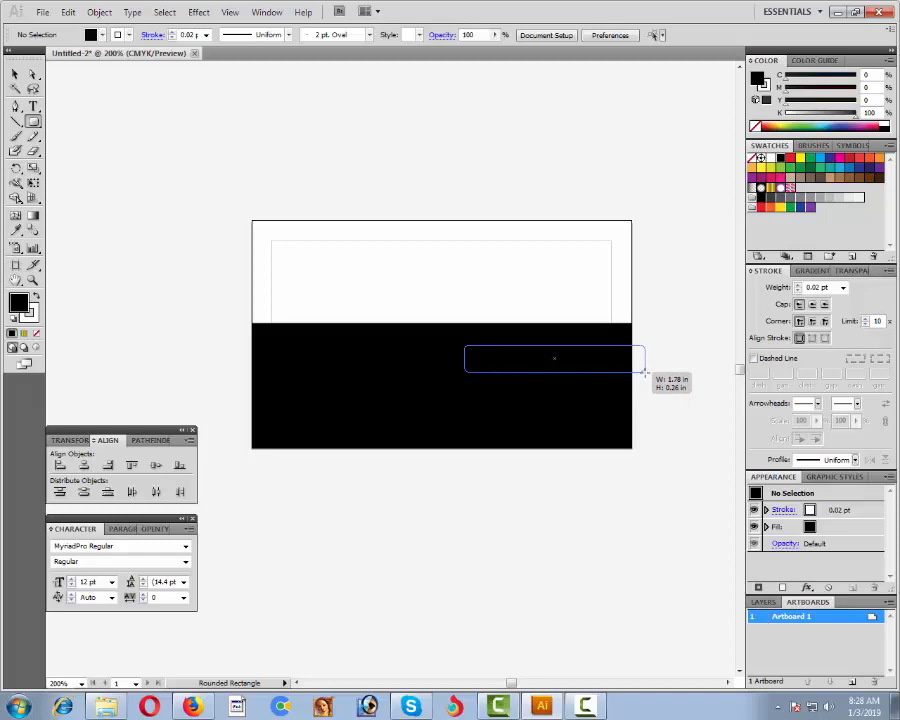
left_click_drag(645, 372, 649, 376)
key("v")
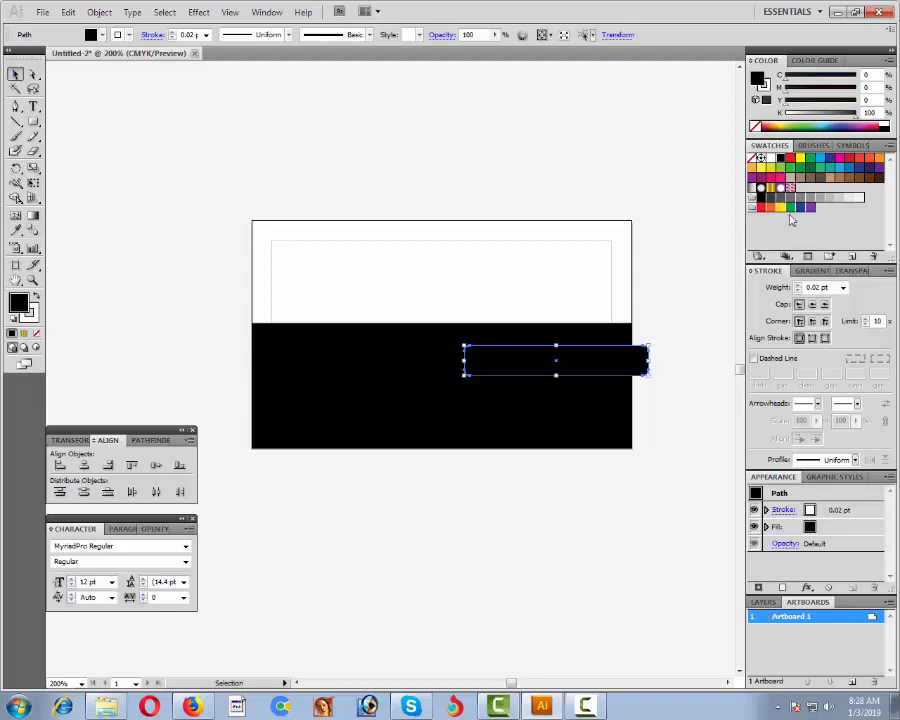
left_click(883, 123)
left_click(697, 317)
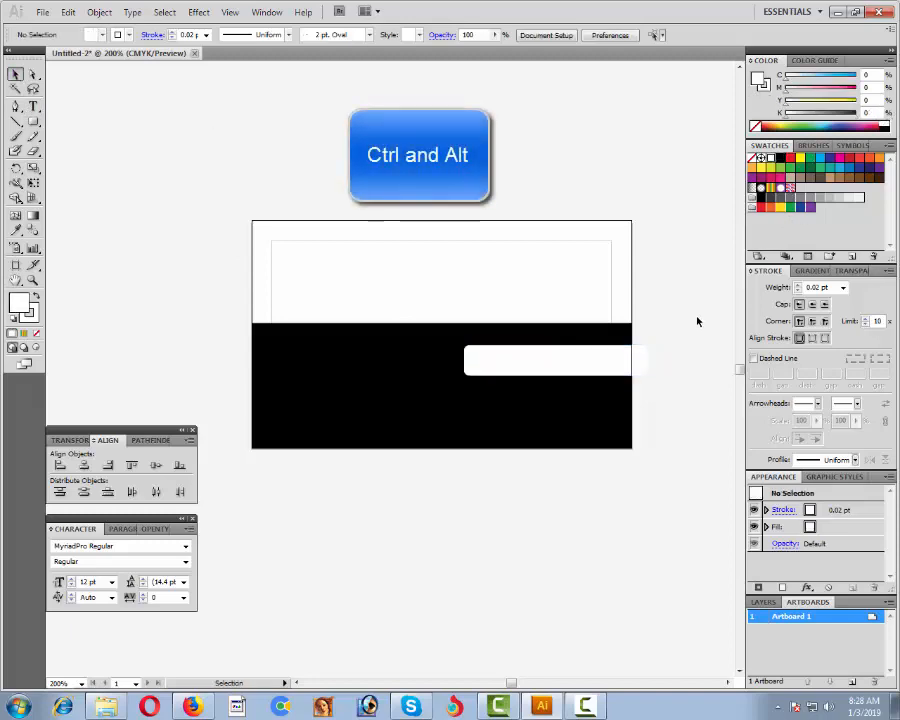
Duplicate the white rounded bar downward twice at equal spacing and nudge all three bars up within the black band.
left_click_drag(550, 370, 557, 400)
key("ctrl+d")
left_click(556, 393, "shift")
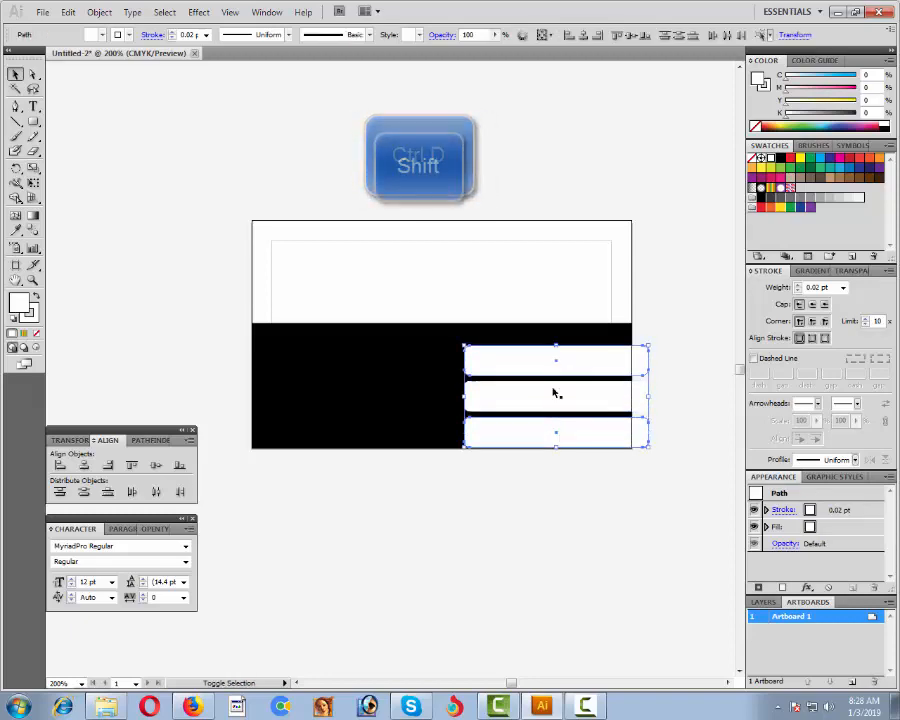
key("Up")
key("Up")
key("Up")
key("Up")
key("Up")
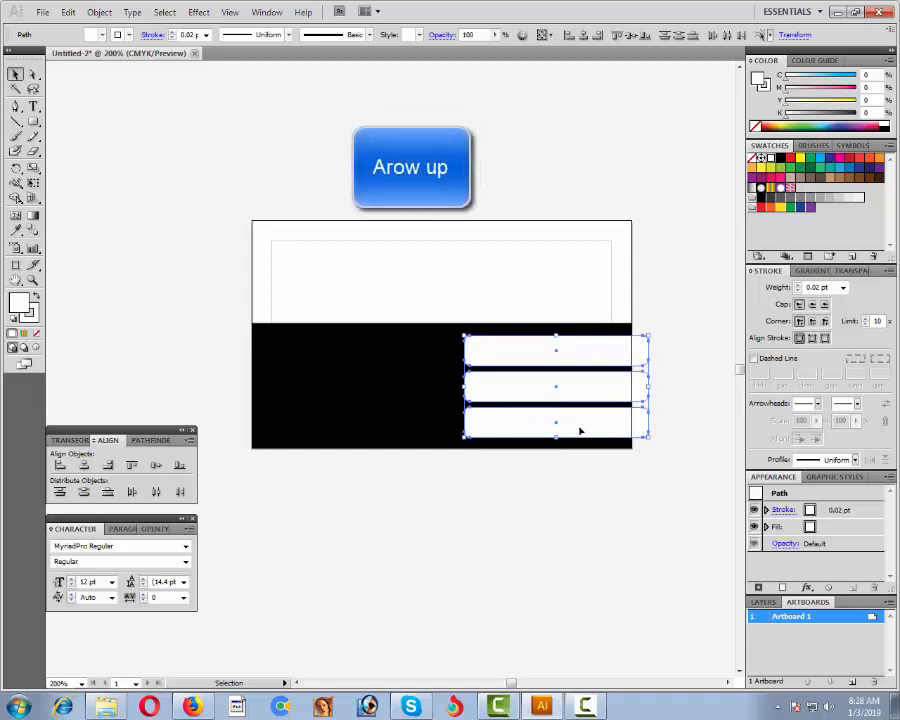
Tighten the three white bars to narrow, even gaps and nudge the stack slightly down within the black band.
left_click(696, 372)
left_click_drag(606, 421, 583, 404)
left_click(576, 386, "shift")
left_click(570, 357, "shift")
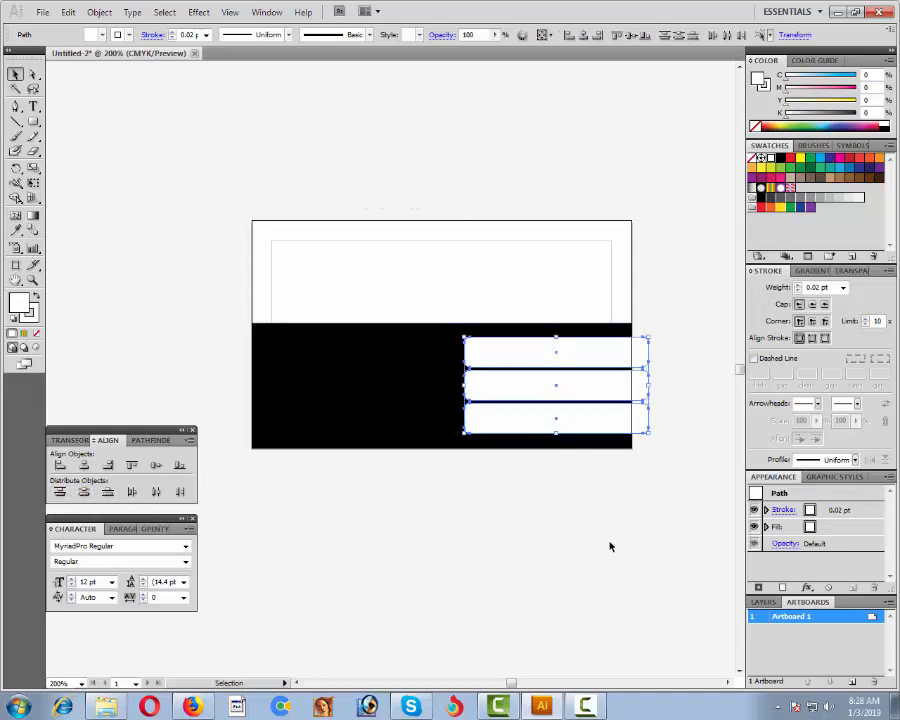
key("Down")
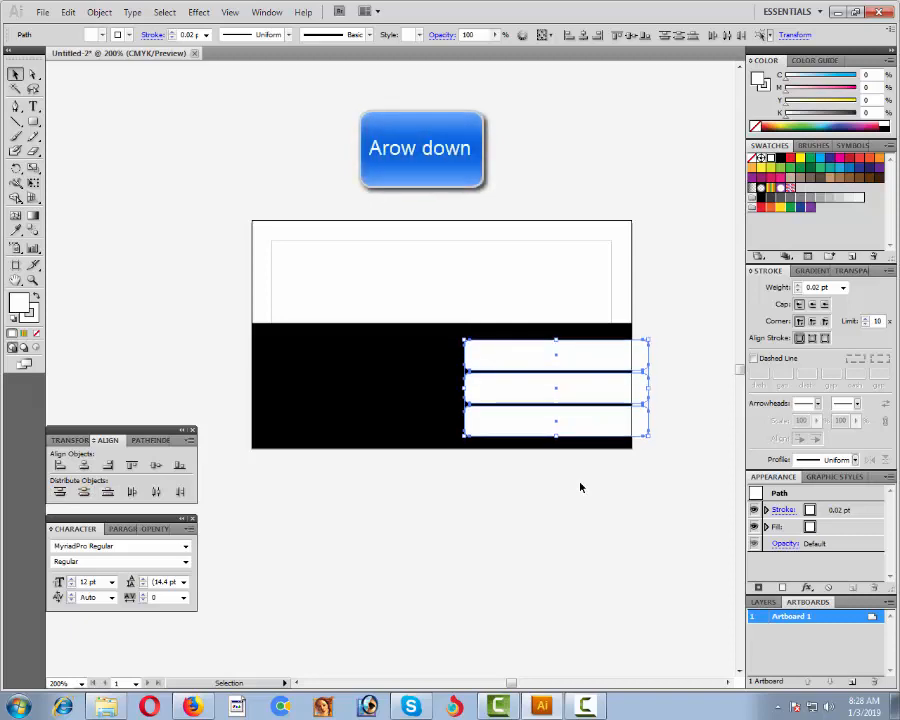
left_click(672, 447)
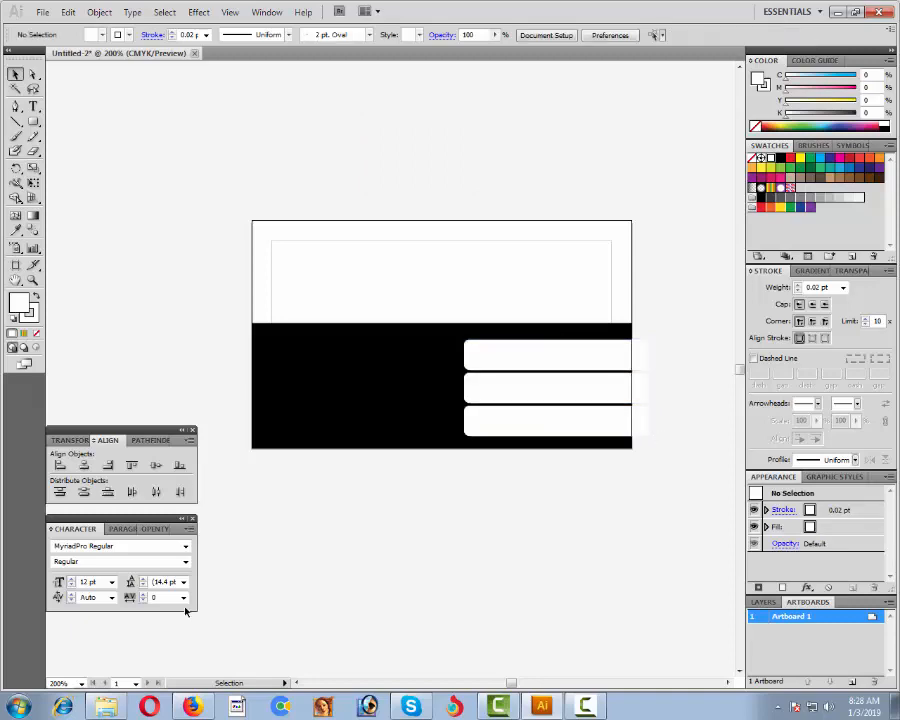
Draw two vertical lines, one crossing the bars near their left ends and one along the card's right edge.
left_click(16, 121)
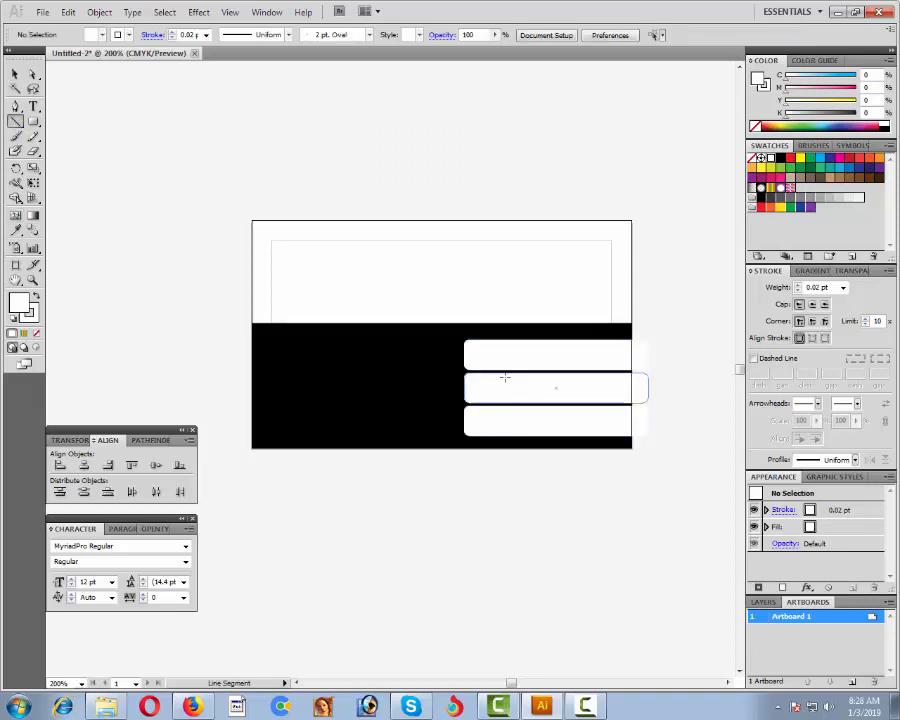
left_click_drag(493, 337, 505, 444)
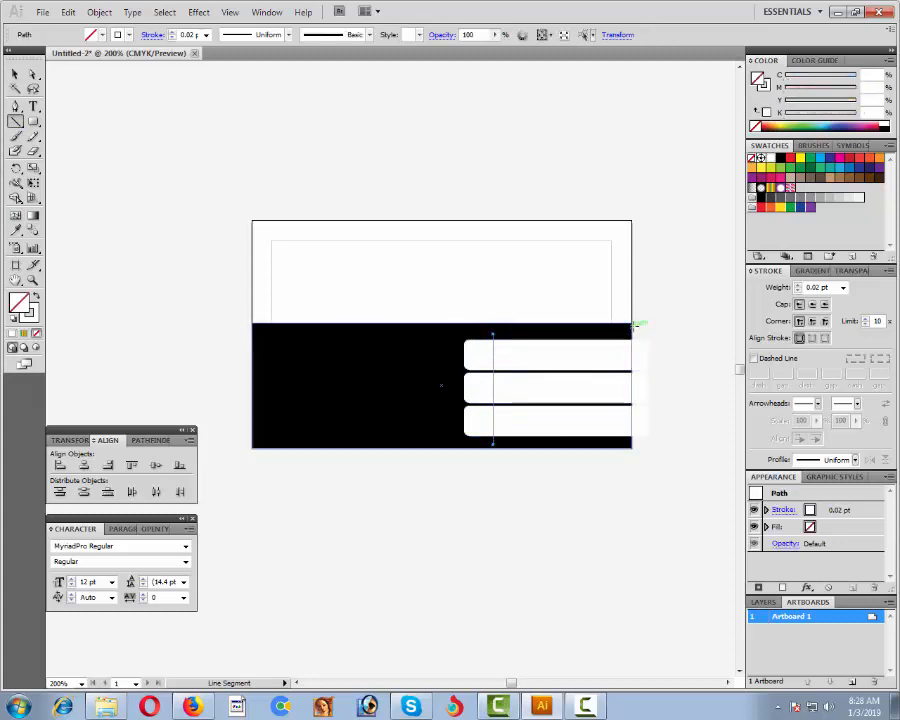
mouse_move(631, 325)
left_mouse_down()
mouse_move(640, 480)
mouse_move(631, 483)
left_mouse_up()
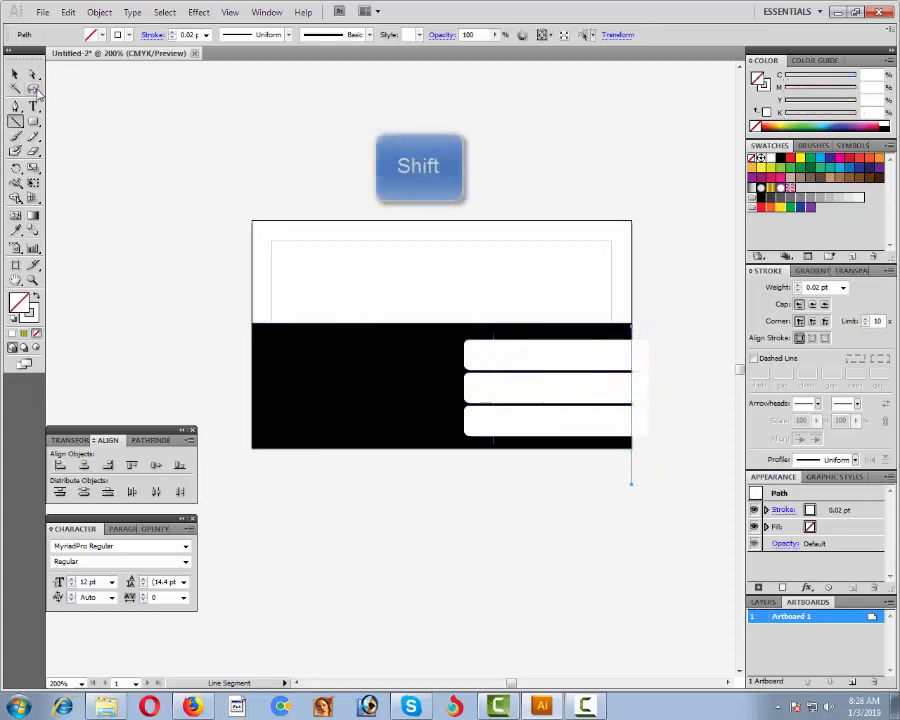
Select the three white bars together with both vertical cutting lines and split them with the Pathfinder Divide operation.
left_click(16, 75)
left_click(642, 357, "shift")
left_click(643, 386, "shift")
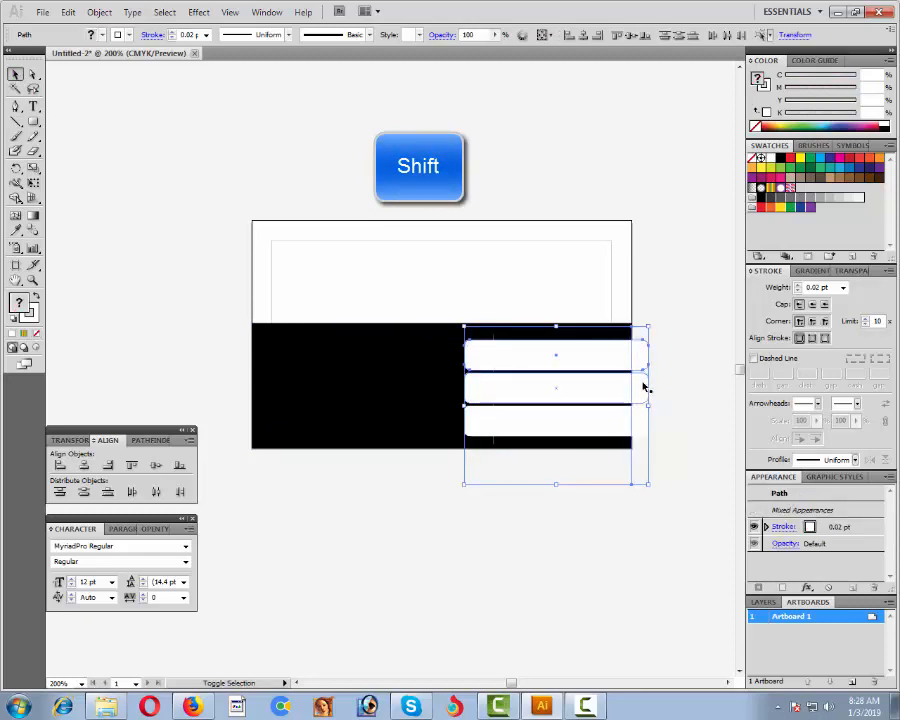
left_click(643, 423, "shift")
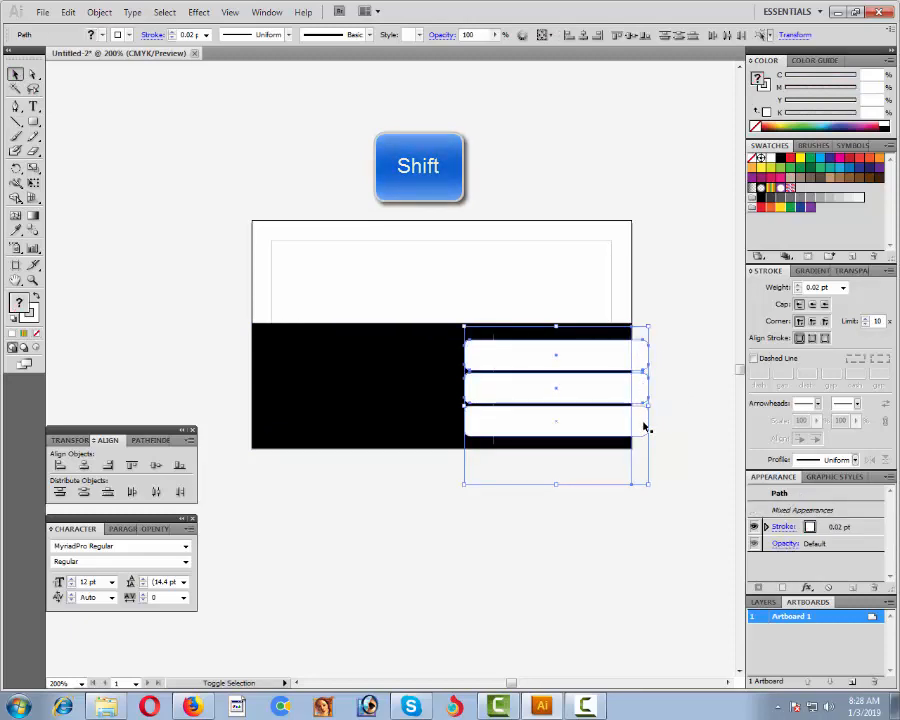
left_click(485, 425, "shift")
left_click(493, 389, "shift")
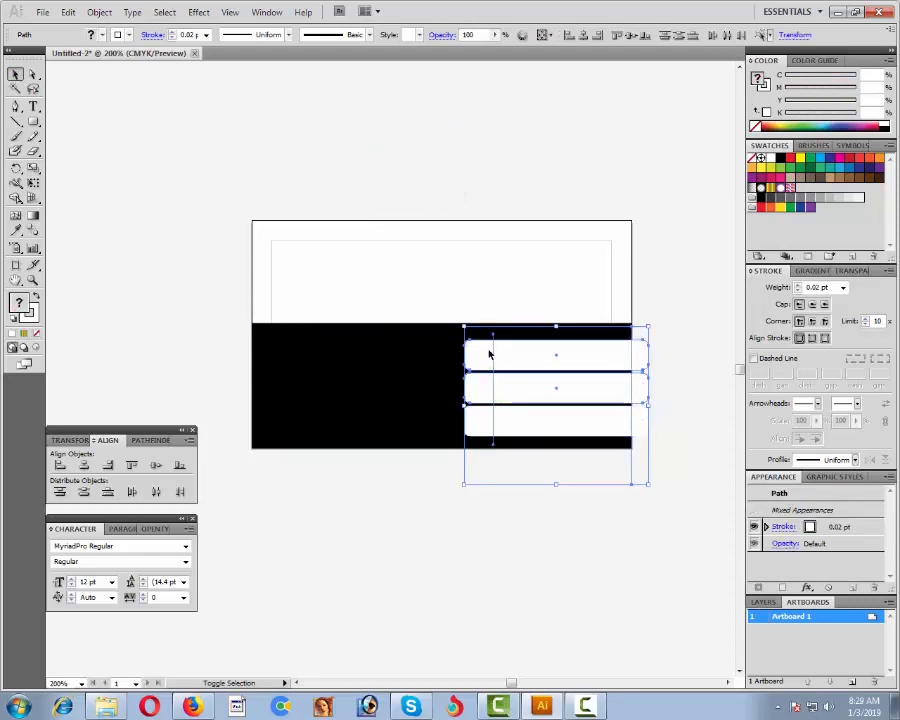
left_click(488, 352, "shift")
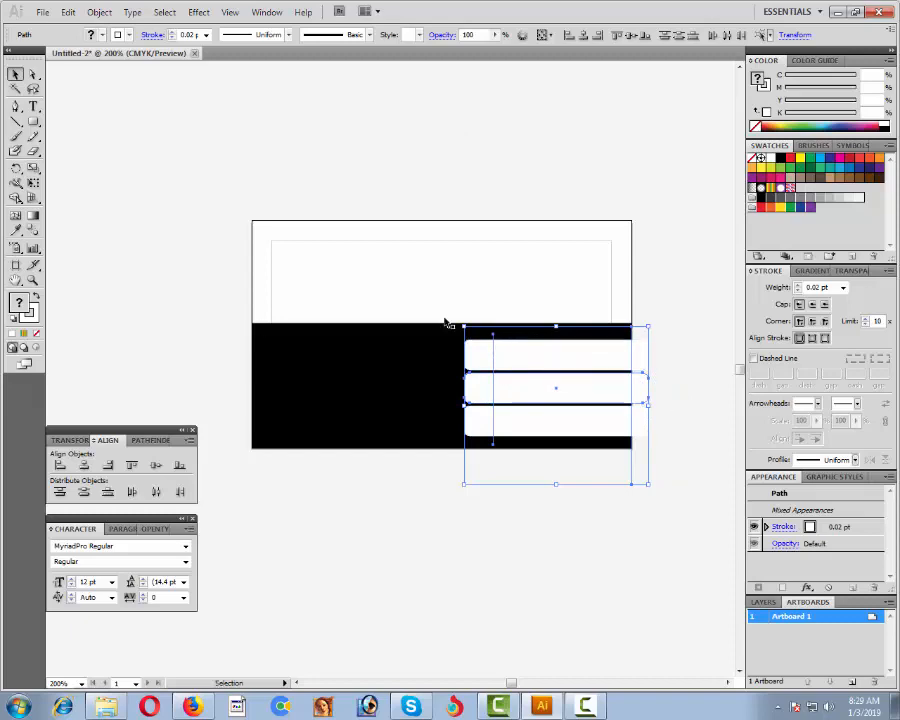
left_click(540, 359, "shift")
left_click(640, 436, "shift")
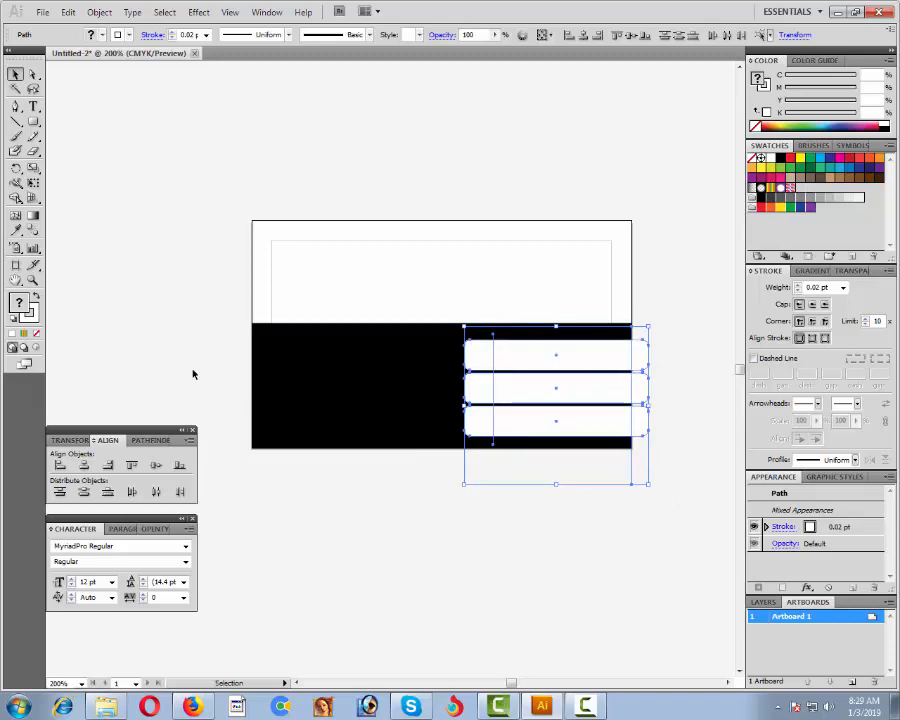
left_click(150, 440)
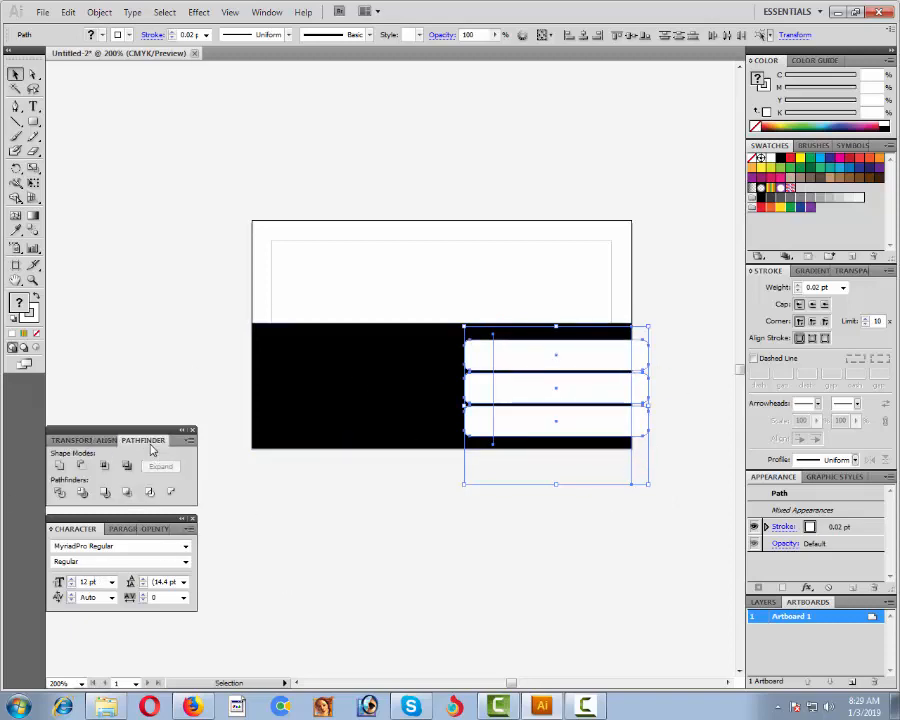
left_click(57, 493)
Ungroup the divided bars and delete the three end pieces that extend past the card's right edge.
right_click(594, 521)
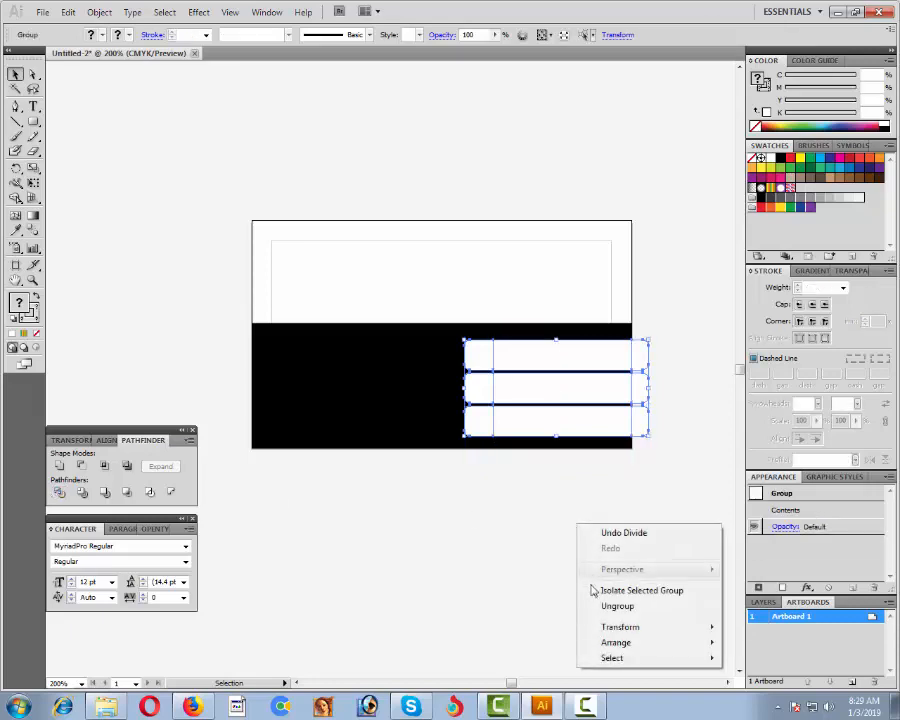
left_click(603, 604)
left_click(603, 594)
left_click_drag(678, 440, 642, 332)
key("Delete")
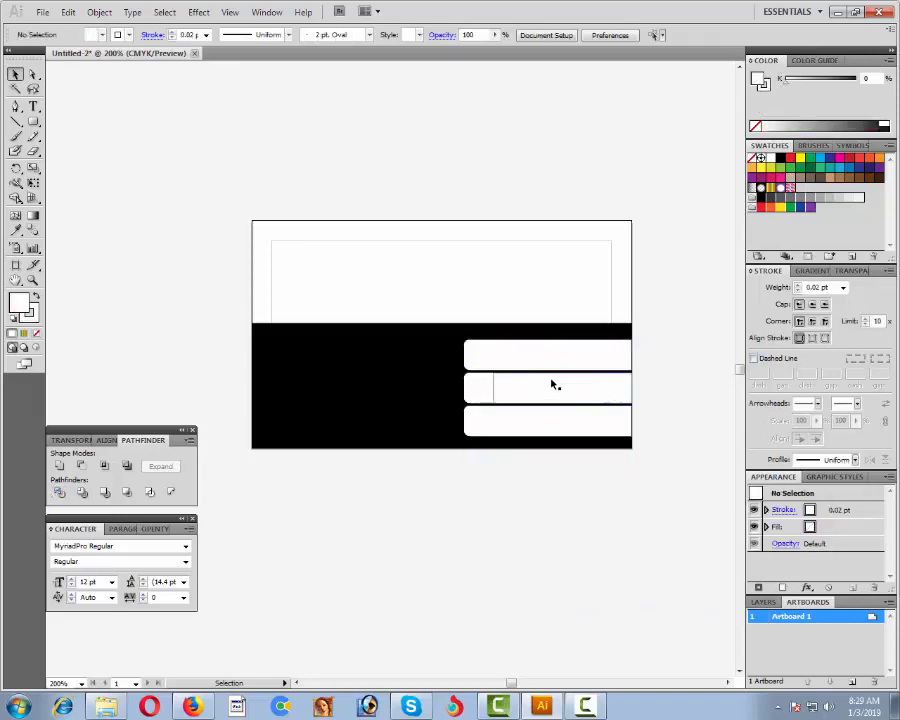
Fill the long right-hand sections of all three bars with the pure red swatch (M 100, Y 100).
left_click(486, 357)
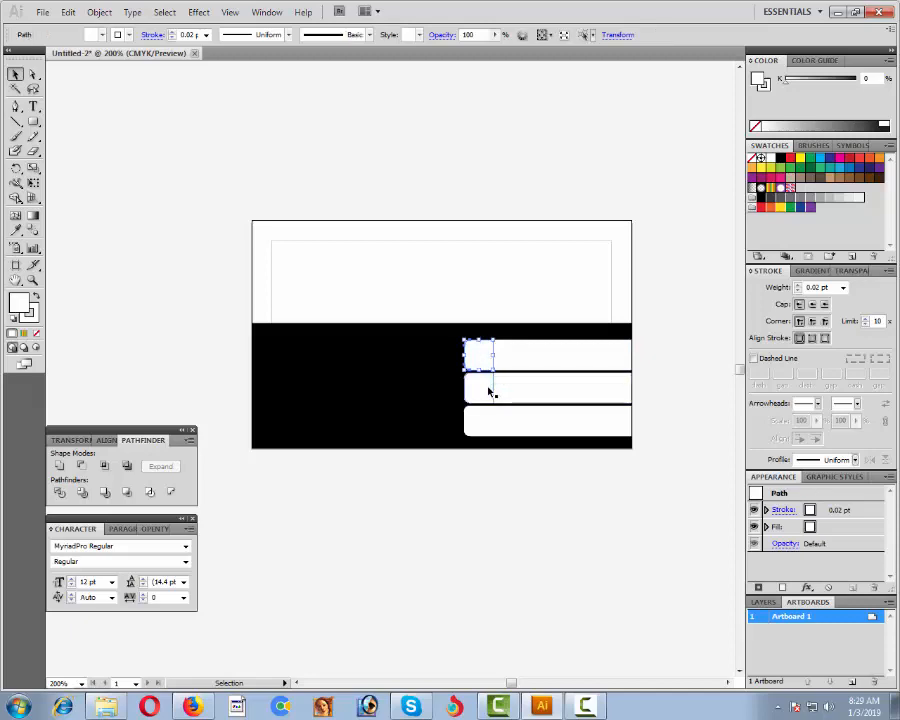
left_click(489, 391, "shift")
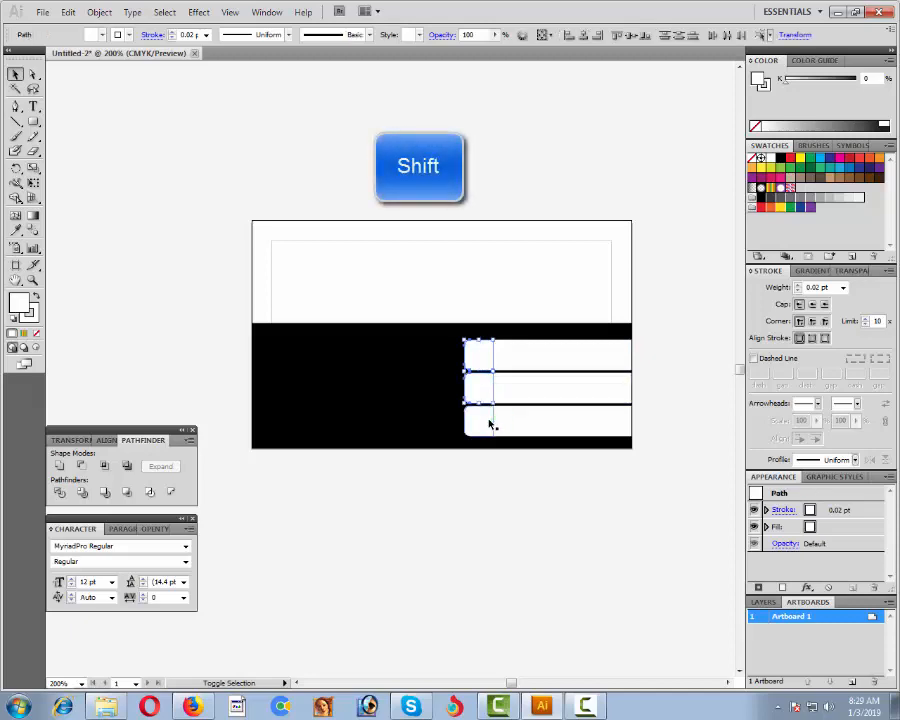
left_click(513, 359)
left_click(518, 386, "shift")
left_click(525, 424, "shift")
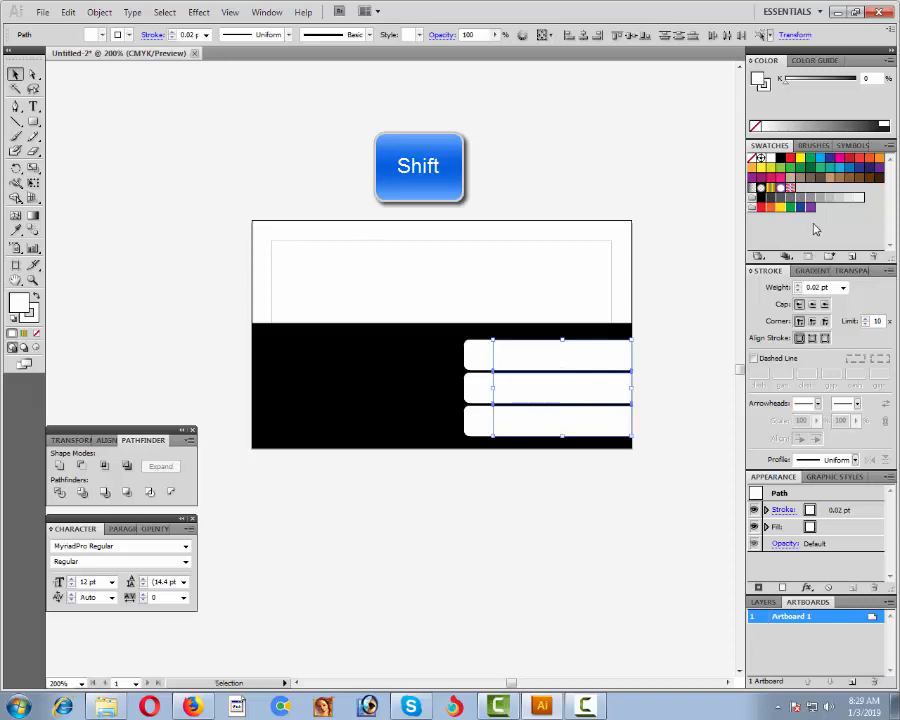
left_click(785, 177)
left_click(668, 307)
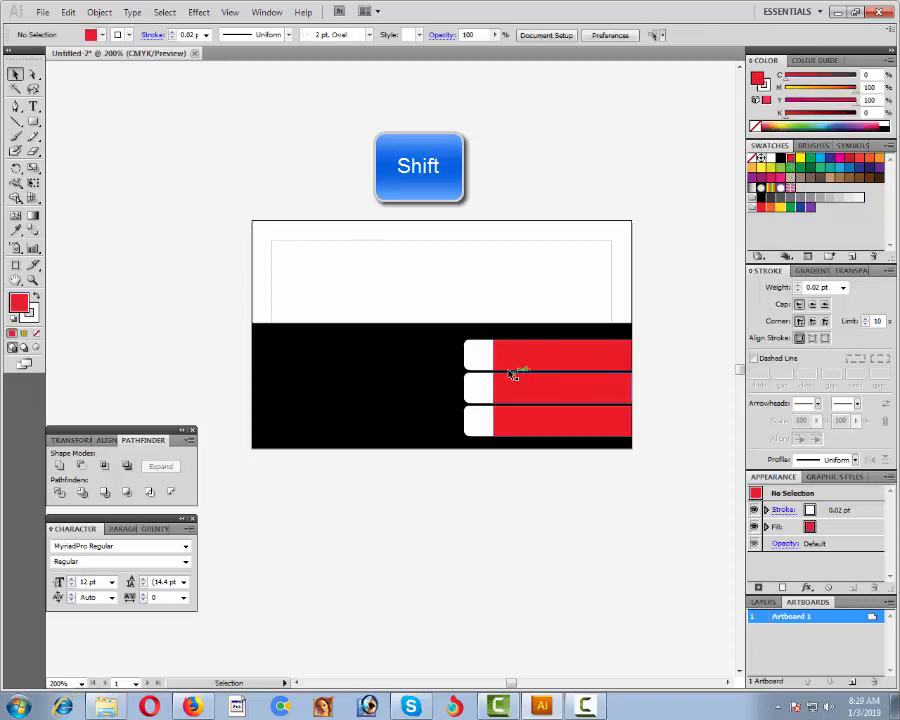
Fill the three short rounded left sections of the bars with a lighter red of M 85 and Y 85.
left_click(481, 360)
left_click(480, 388, "shift")
left_click(480, 423, "shift")
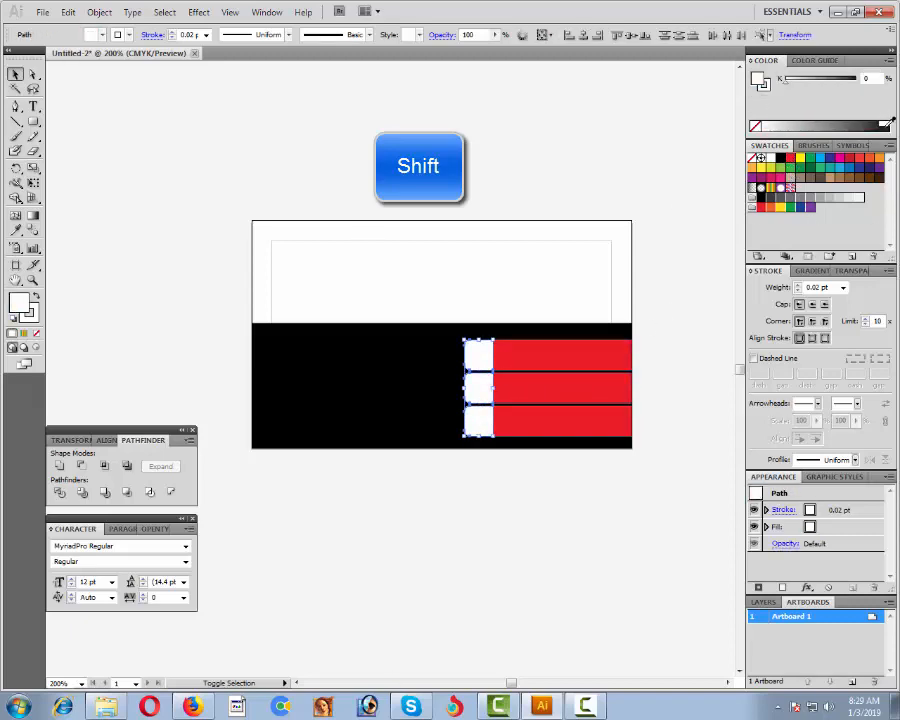
left_click(787, 160)
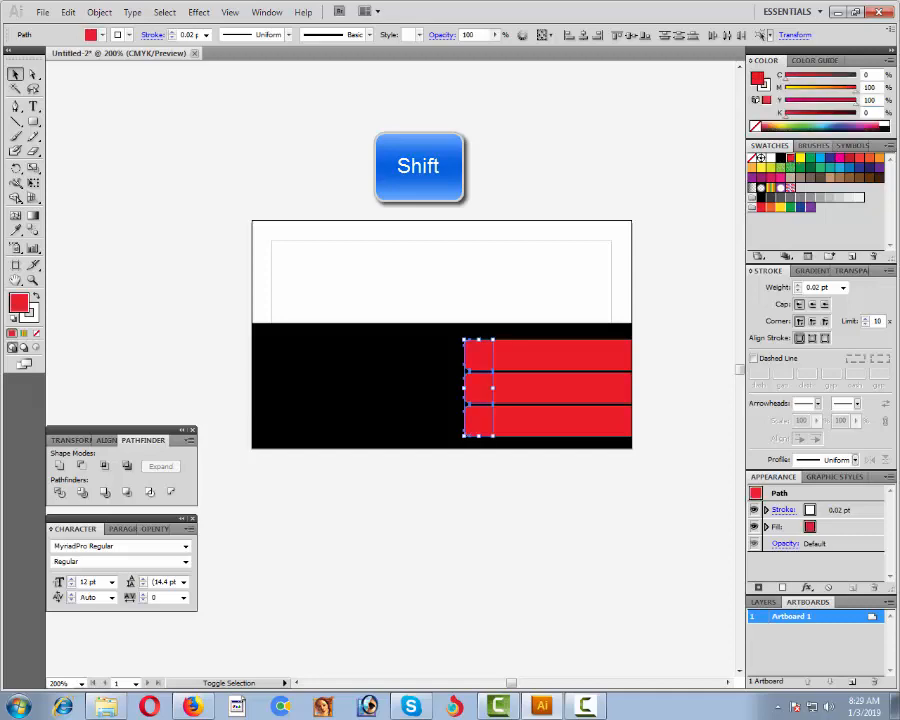
double_click(867, 87)
type("85")
key("Tab")
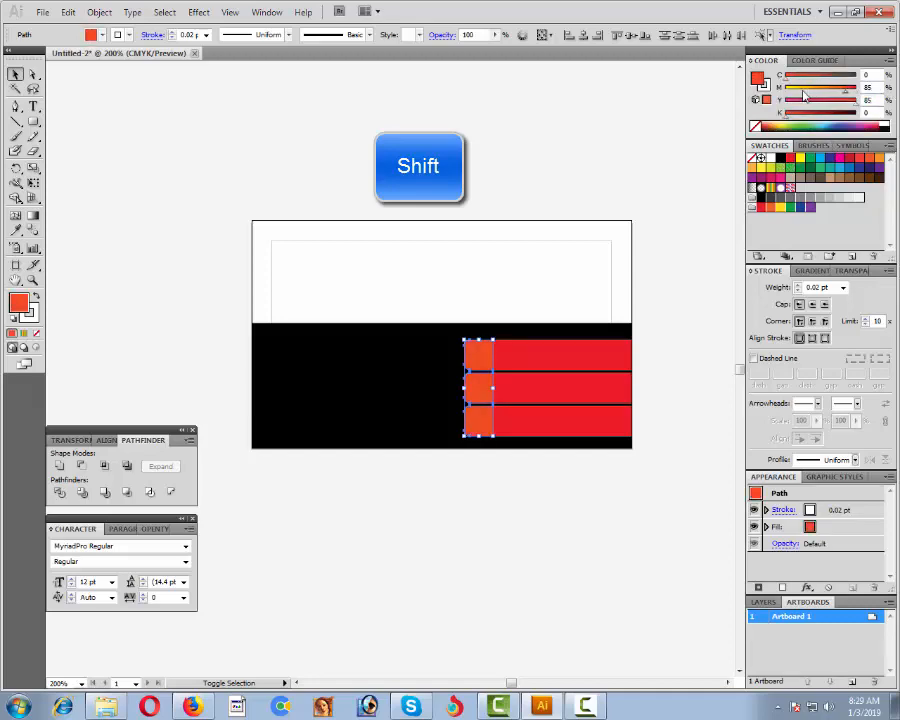
left_click(630, 503)
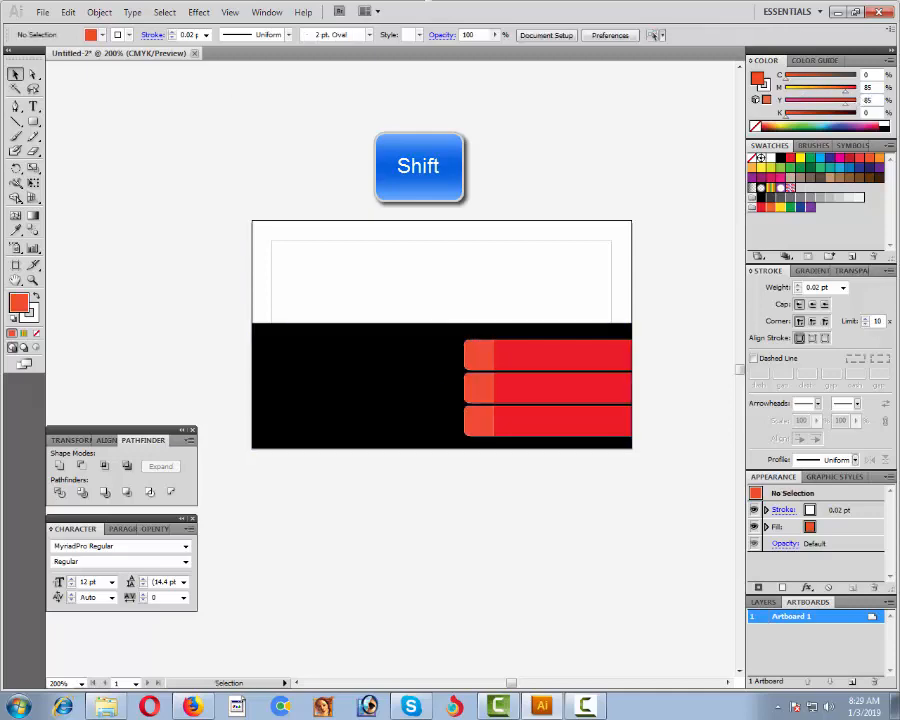
Select the short and long sections of the red bars together and set their stroke weight to 0.
left_click(484, 360)
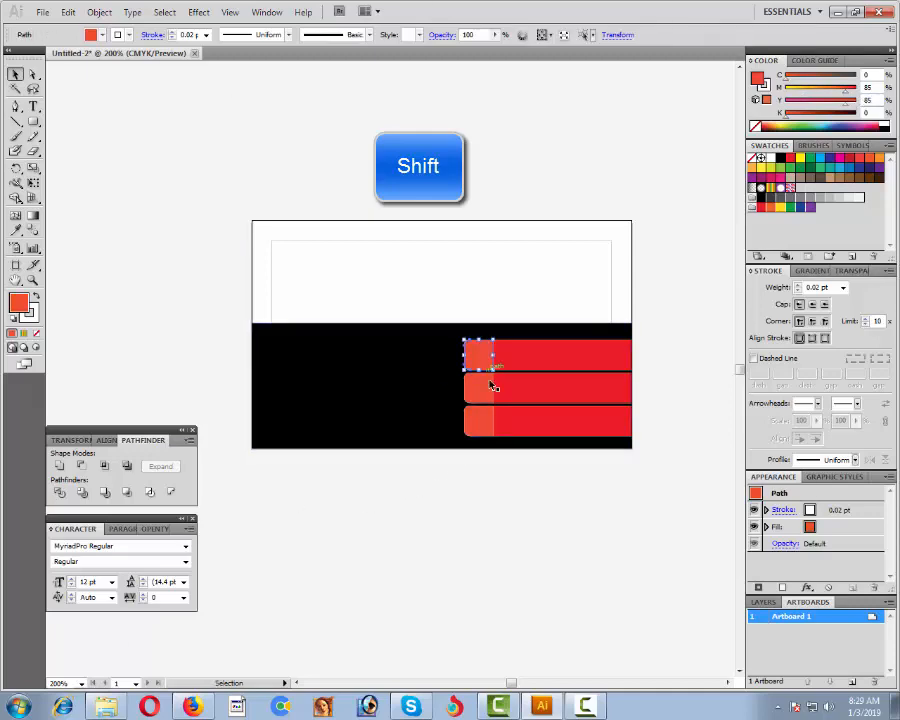
left_click(487, 390, "shift")
left_click(486, 418, "shift")
left_click(516, 390, "shift")
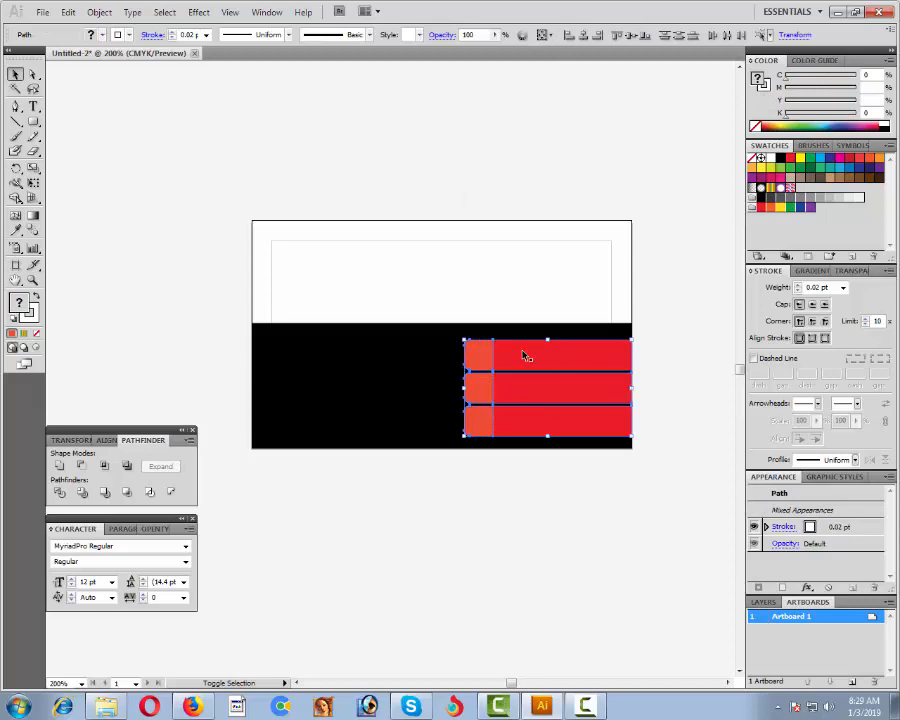
left_click(830, 287)
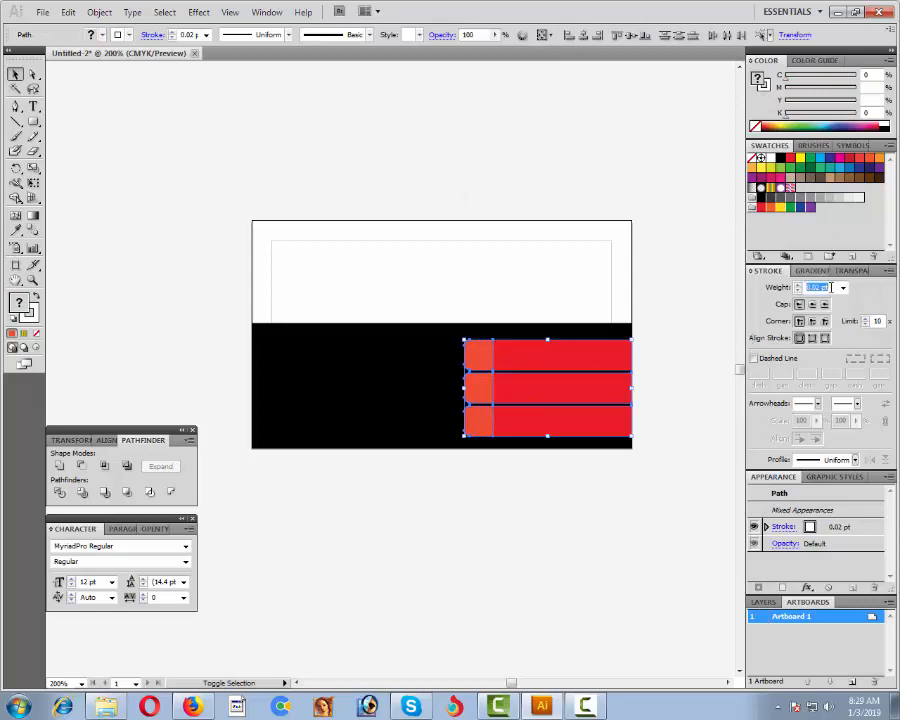
type("0")
key("Return")
left_click(705, 408)
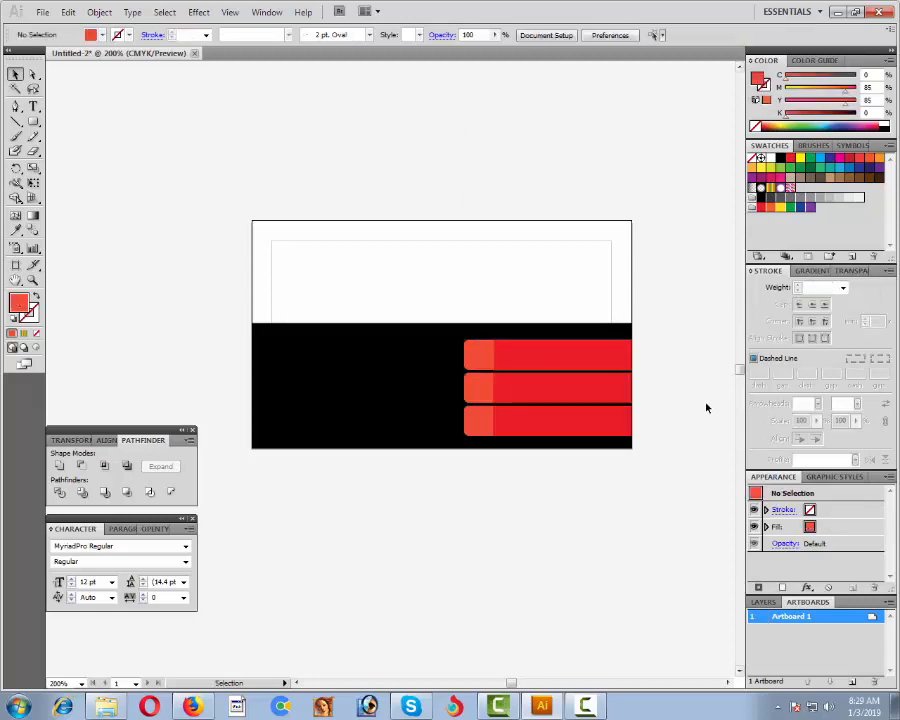
Set the stroke weight of the top bar's long red section to 0.
left_click(599, 375)
left_click(561, 388, "shift")
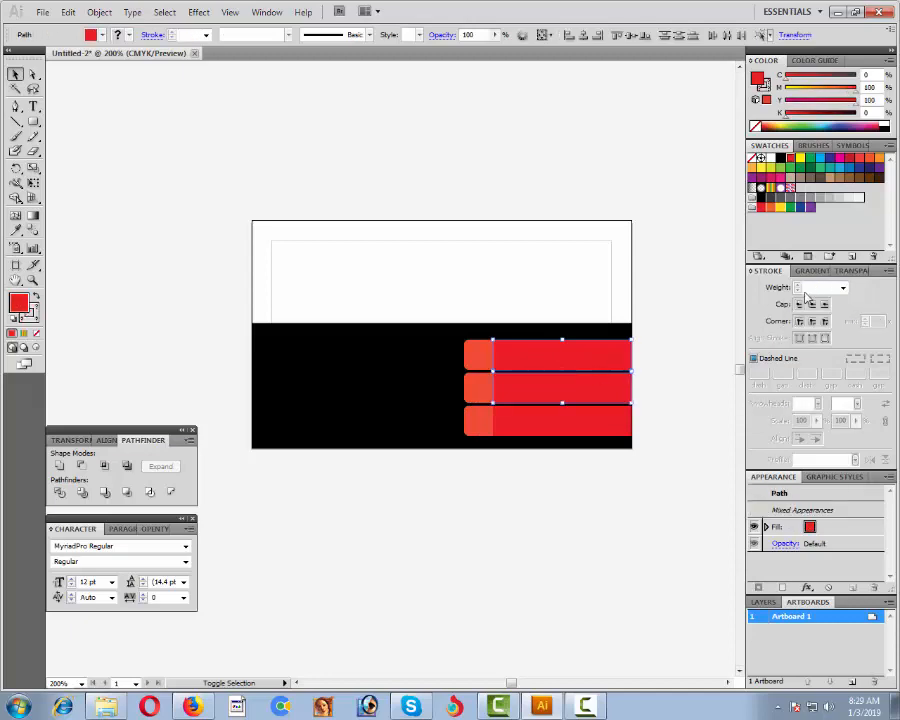
left_click(624, 329)
left_click(538, 362)
left_click(830, 287)
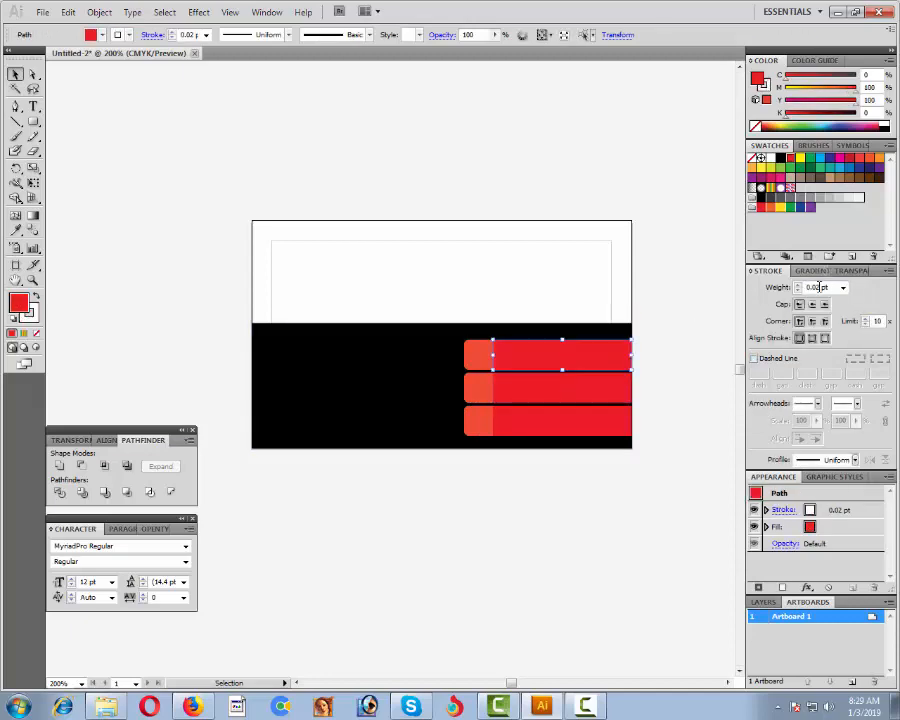
type("0")
key("Return")
left_click(668, 367)
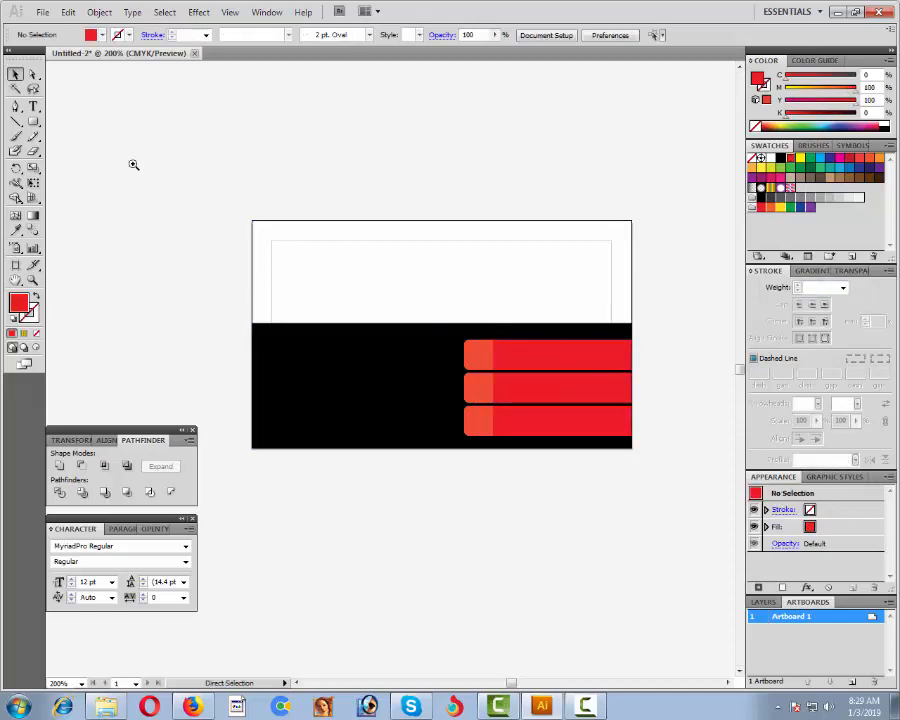
Draw a red rounded rectangle about 1.82 by 0.87 in on the left part of the black band.
left_click_drag(145, 154, 768, 560)
left_click_drag(224, 448, 602, 448)
key("alt+space")
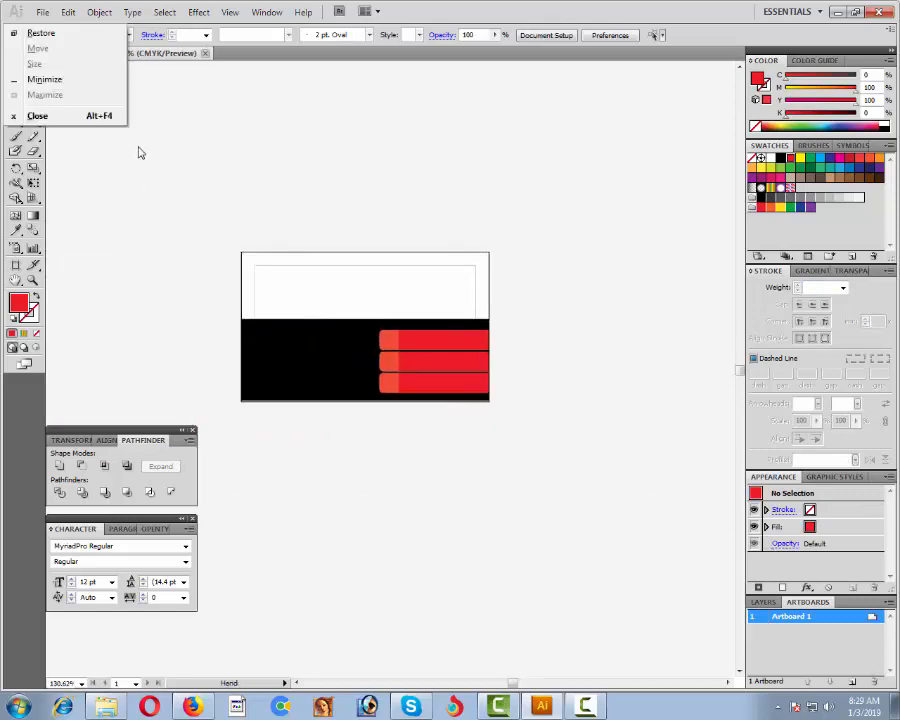
left_click_drag(141, 153, 633, 478)
left_click_drag(555, 592, 593, 464)
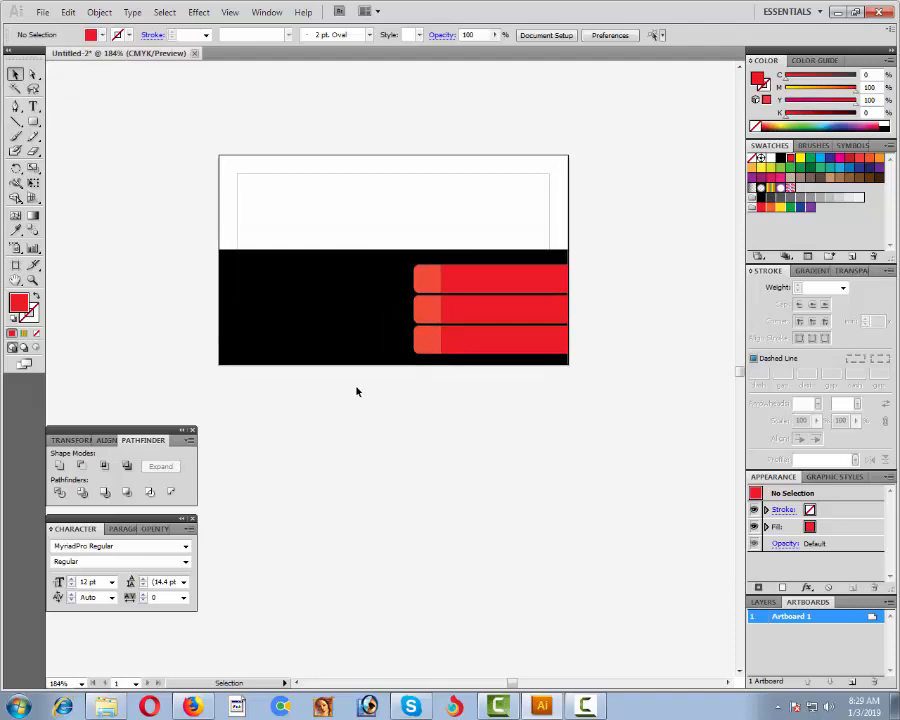
left_click(33, 121)
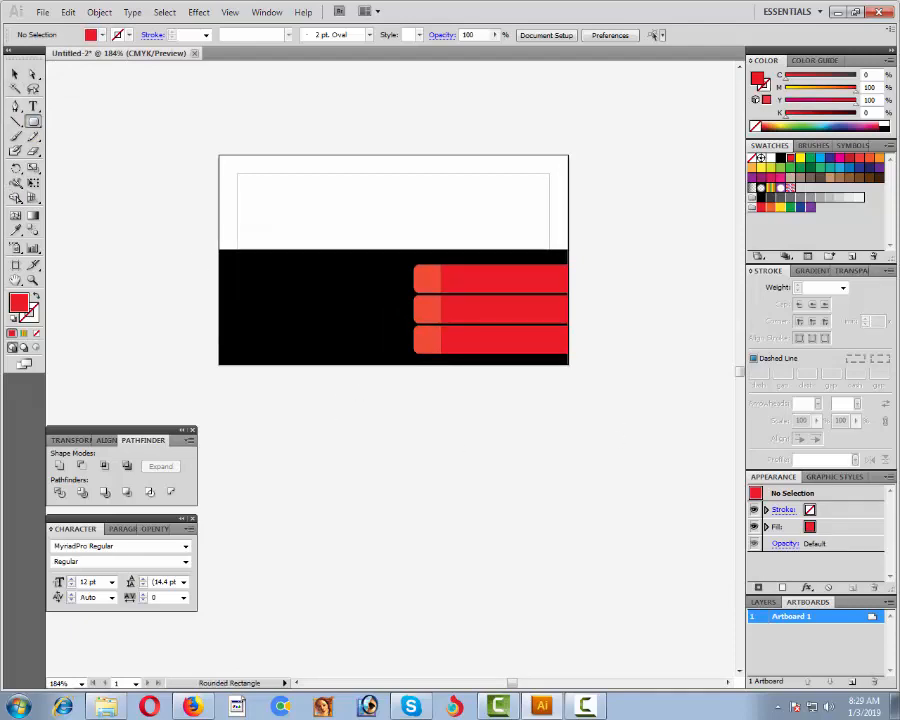
left_click_drag(214, 272, 384, 353)
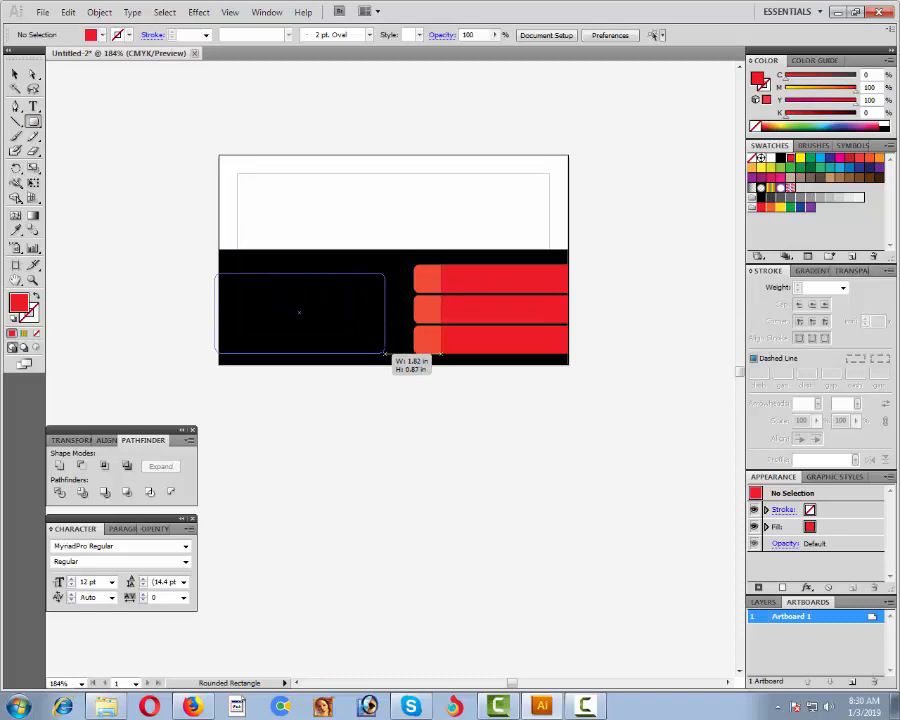
left_click_drag(385, 354, 384, 351)
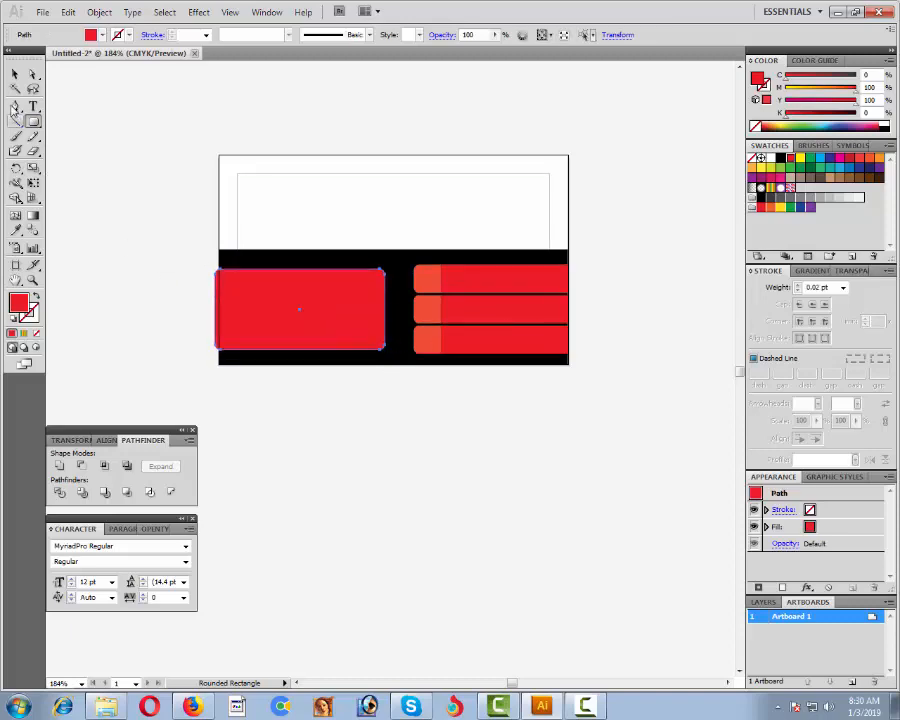
Nudge the large red rounded rectangle left so its rounded end extends well past the card's left edge.
key("Left")
key("Left")
key("Left")
key("Left")
left_click(15, 75)
key("Left")
key("Left")
left_click(190, 292)
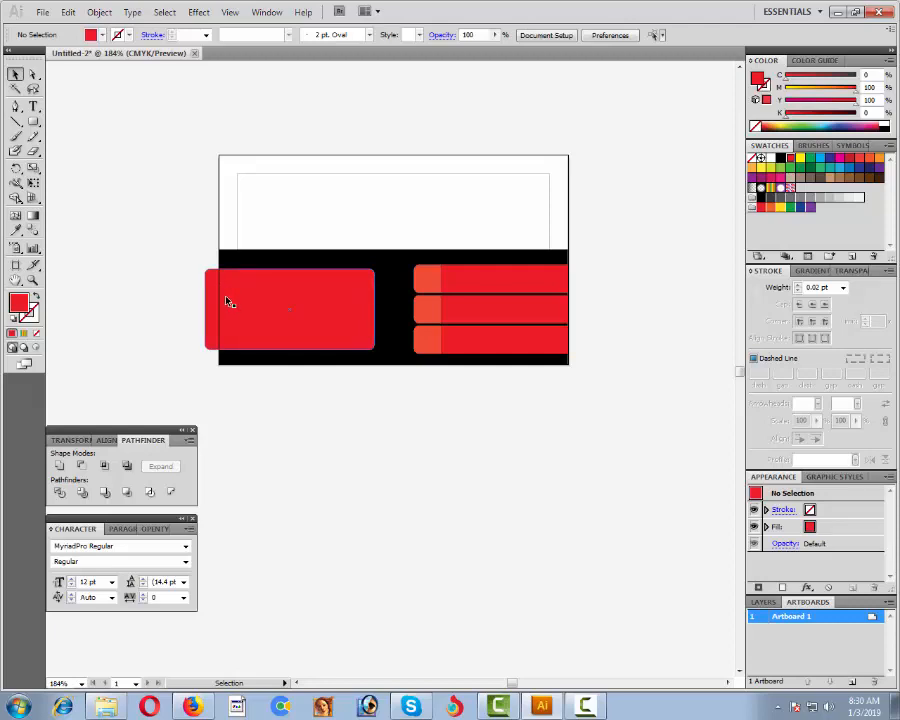
Draw a vertical line about 1.3 in tall across the rectangle's overhanging left end and divide the rectangle along it.
left_click(16, 120)
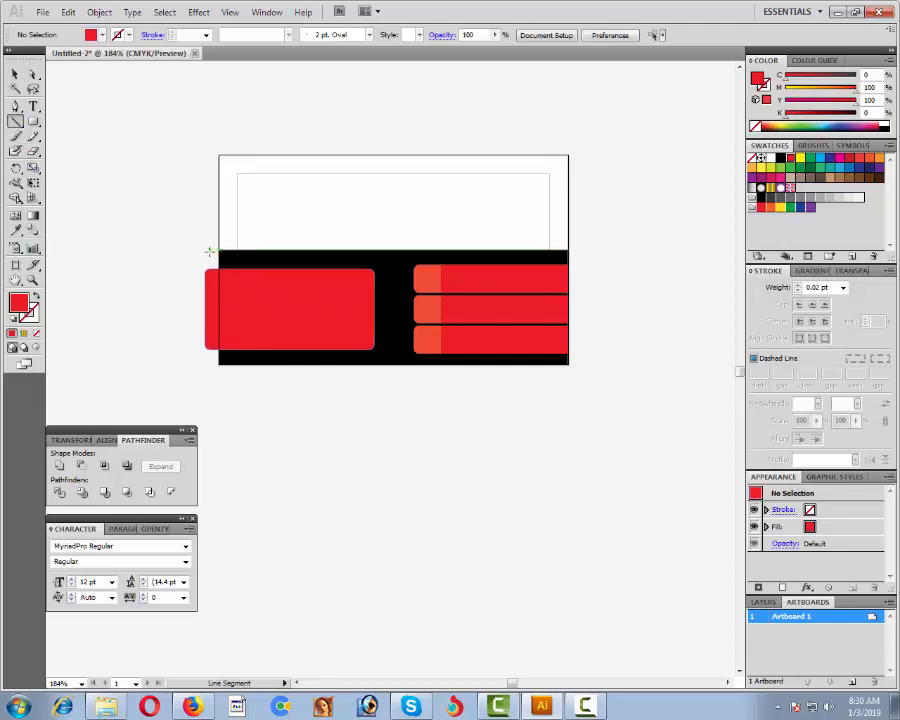
left_click_drag(211, 260, 211, 378)
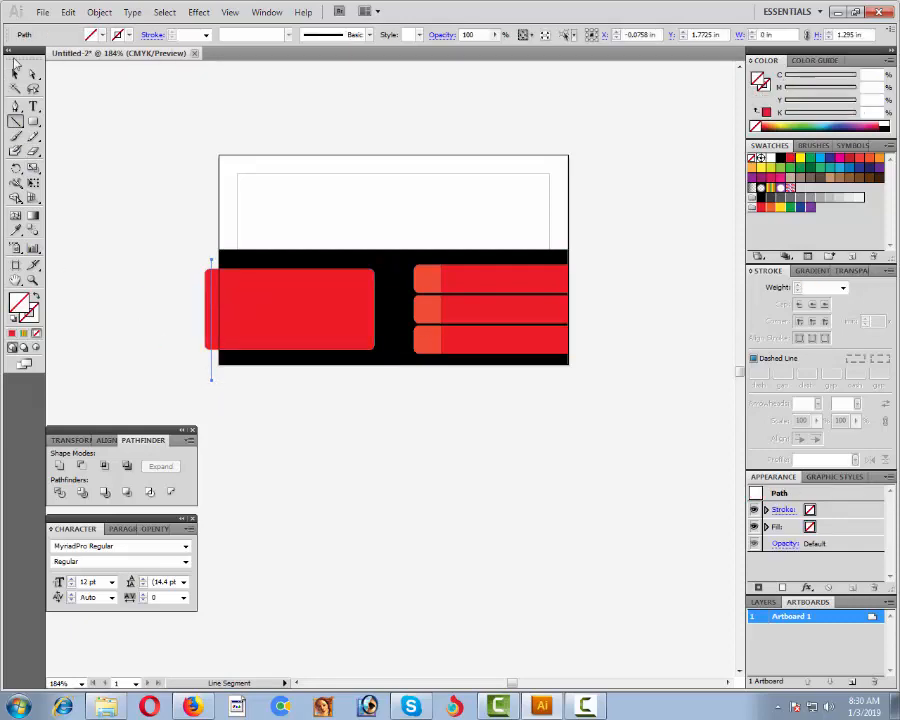
left_click(16, 75)
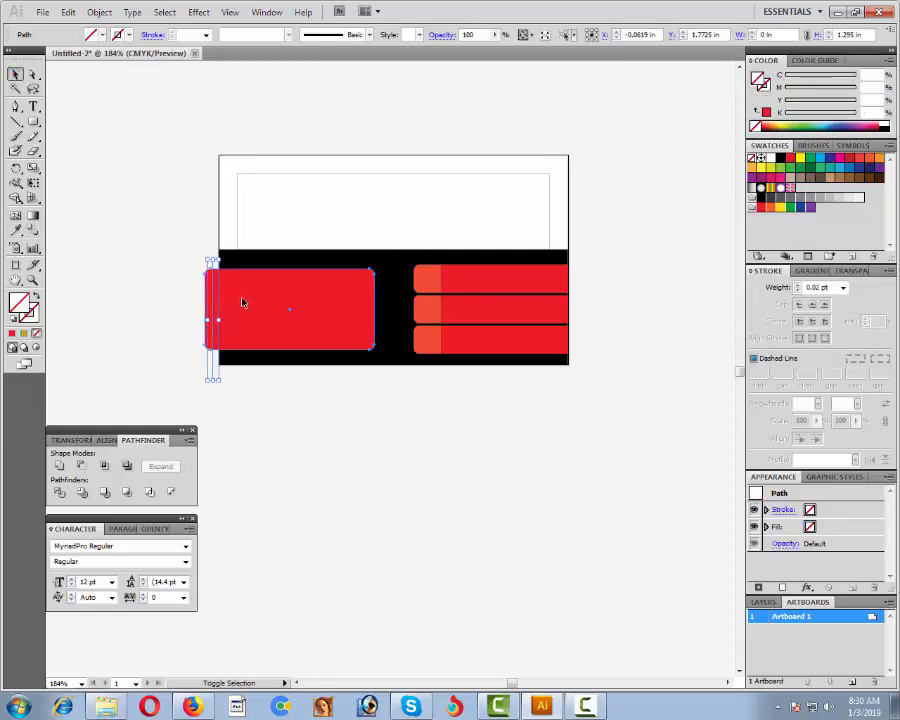
left_click(243, 301, "shift")
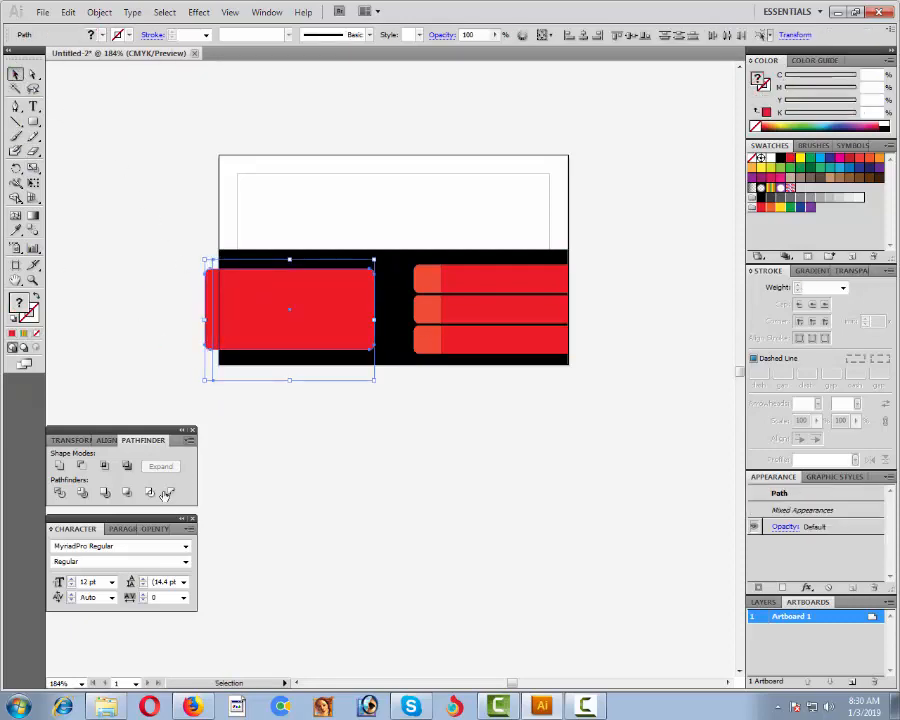
left_click(59, 492)
Ungroup the divided red rectangle and delete its narrow rounded strip outside the card's left edge.
right_click(246, 413)
left_click(285, 495)
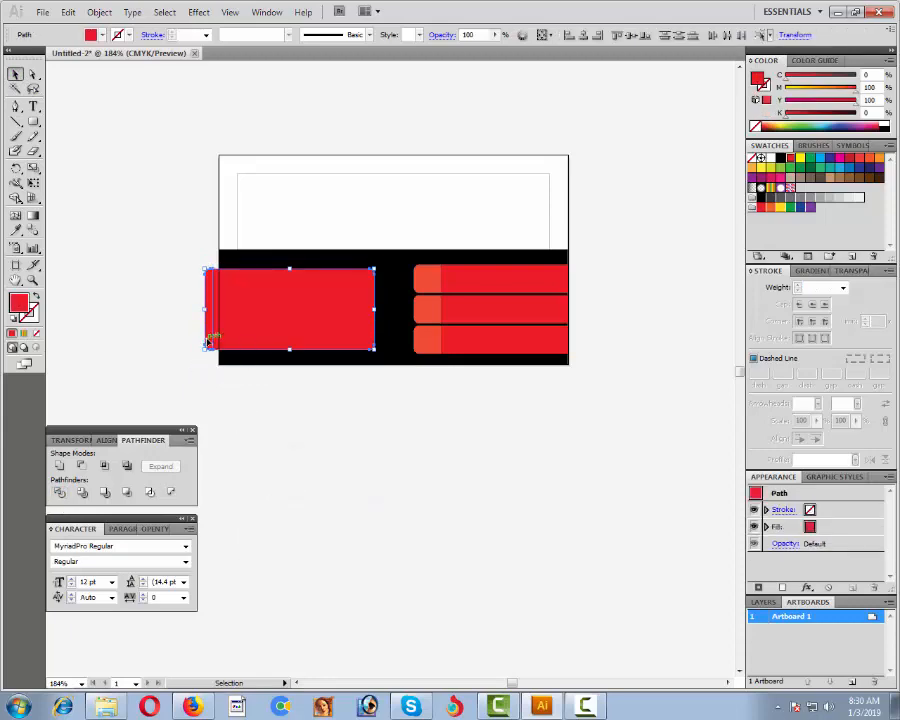
left_click(196, 318)
left_click(209, 318)
key("Delete")
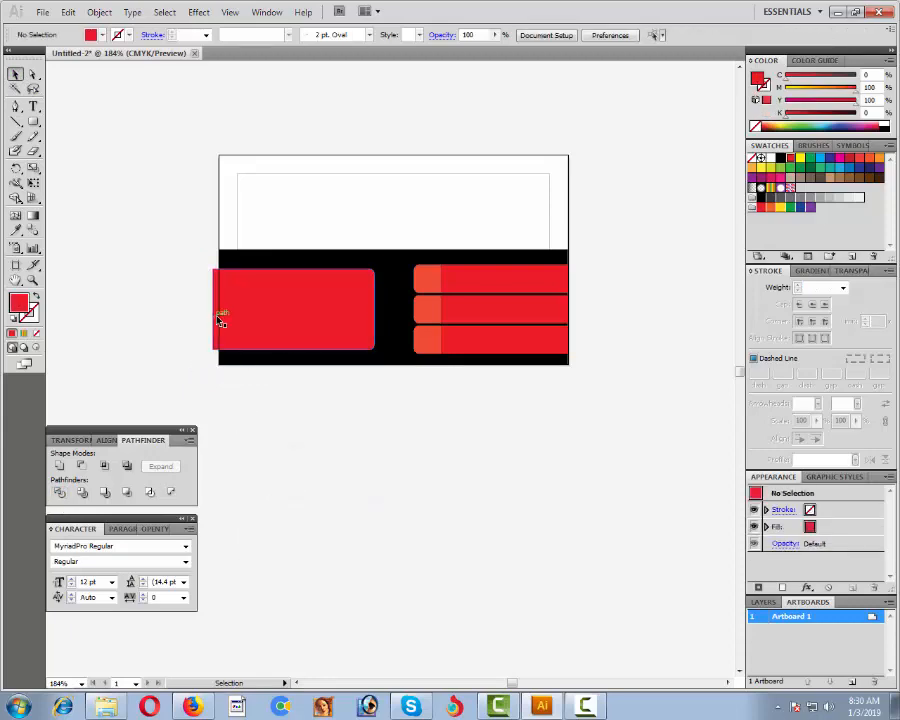
Align the large red block's left edge with the black band's left edge.
left_click_drag(232, 316, 242, 316)
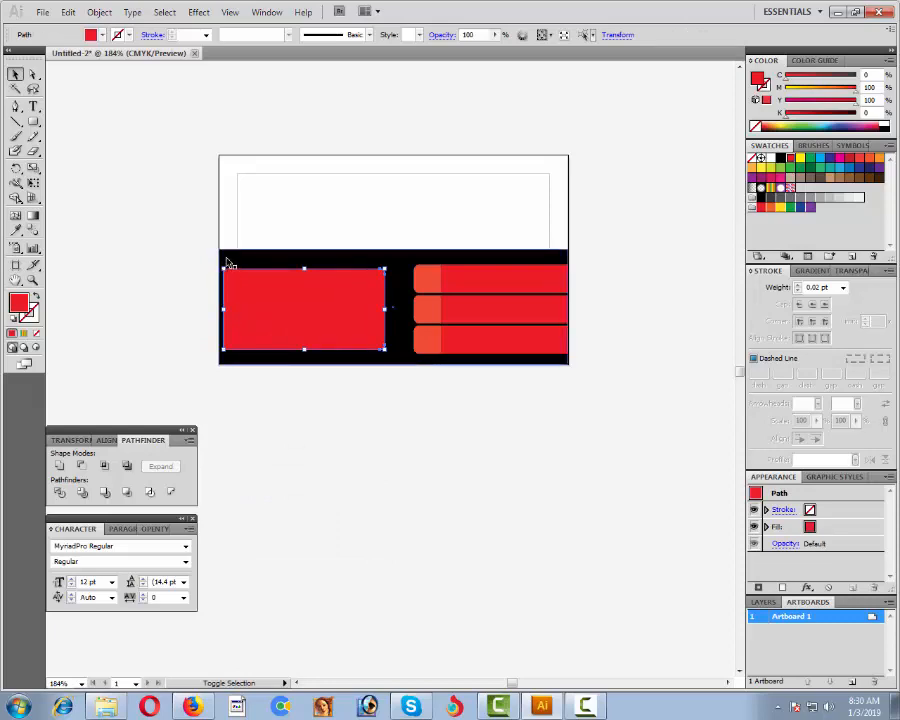
left_click(227, 258, "shift")
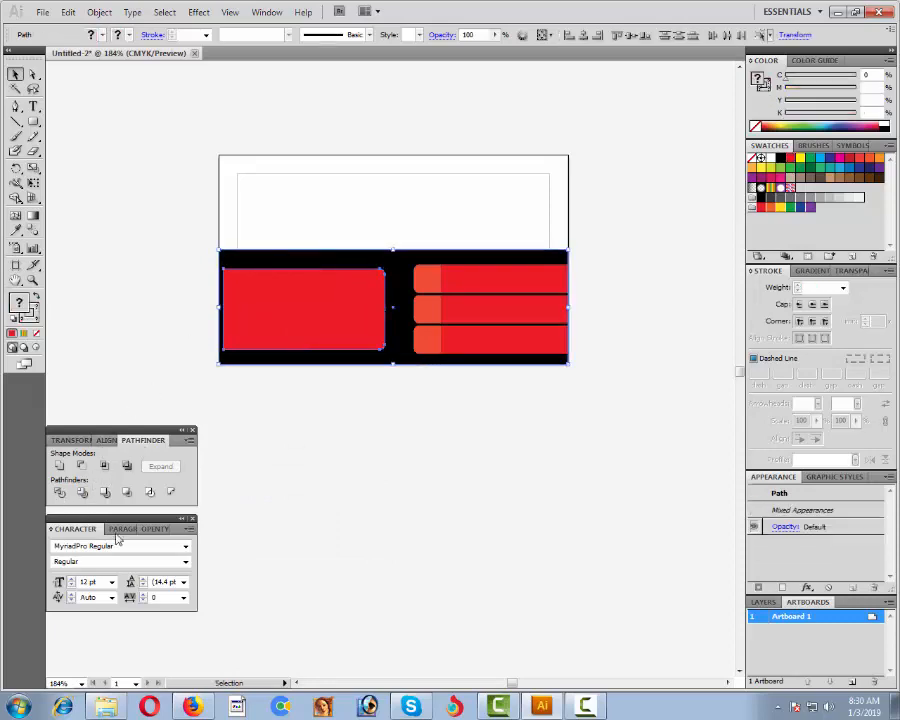
left_click(104, 443)
left_click(60, 466)
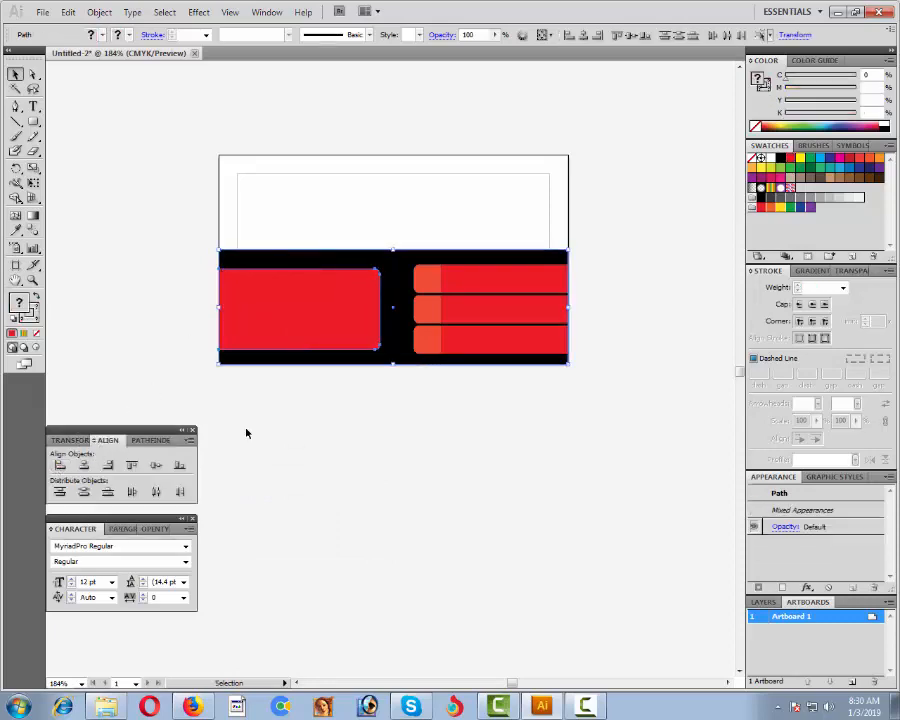
left_click(347, 386)
Nudge the large red block up slightly to centre it vertically within the black band.
left_click(339, 324)
key("Down")
key("Down")
key("Down")
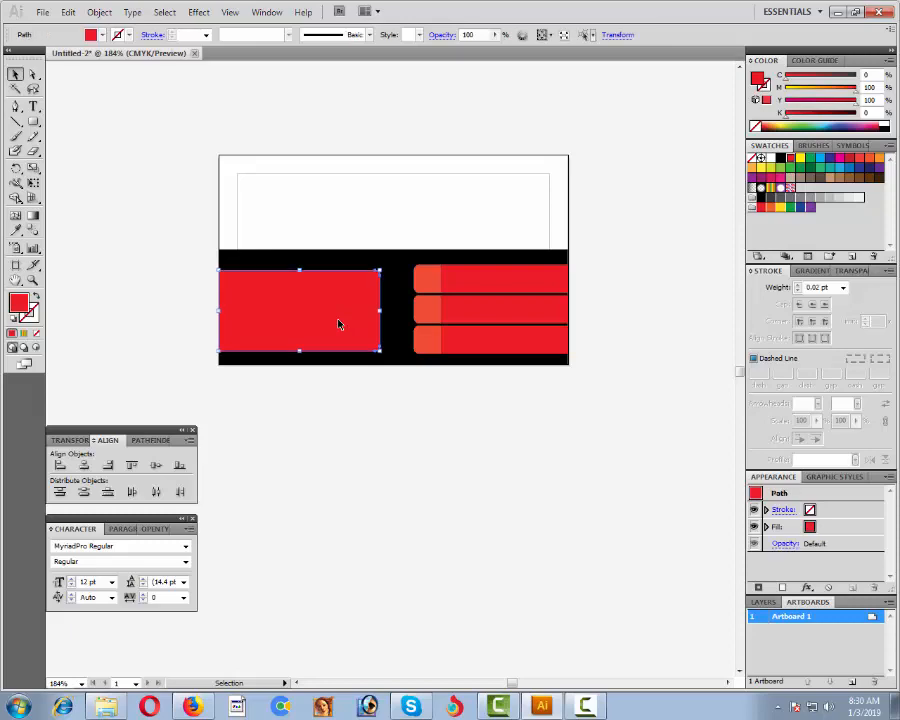
key("Up")
key("Up")
key("Up")
key("Up")
key("Up")
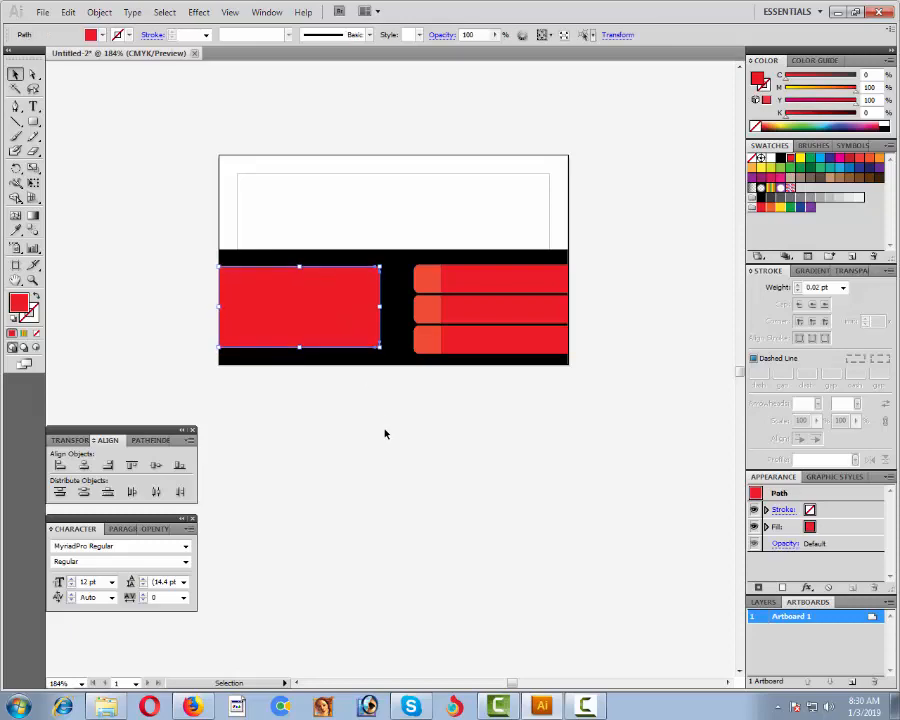
key("Down")
left_click(385, 433)
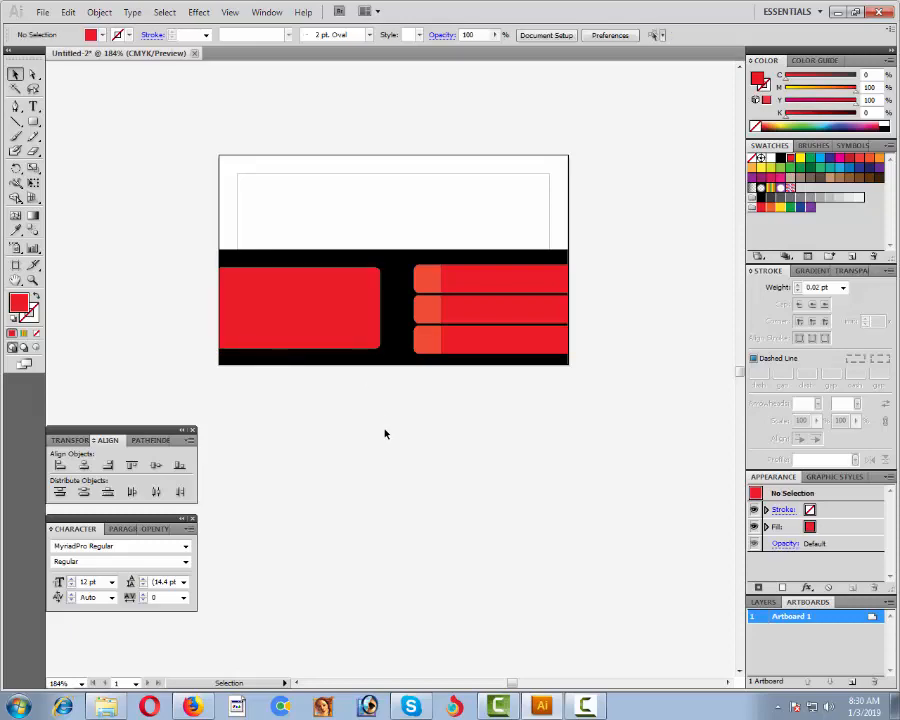
Fill the large red block with dark grey by setting its colour to 90% K and 0% C, M and Y.
left_click(325, 315)
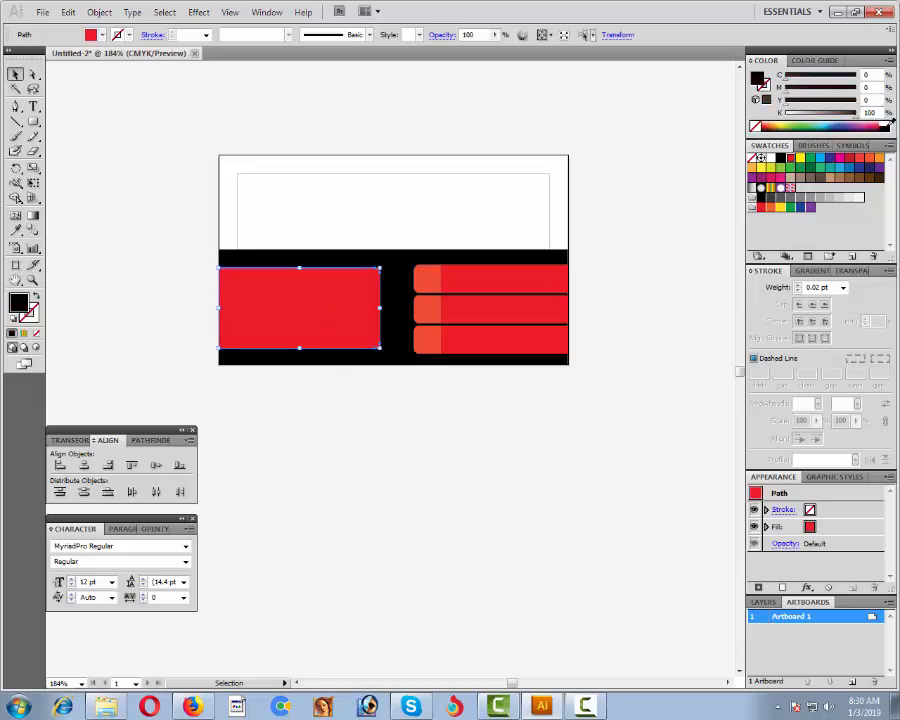
left_click(886, 128)
left_click(870, 113)
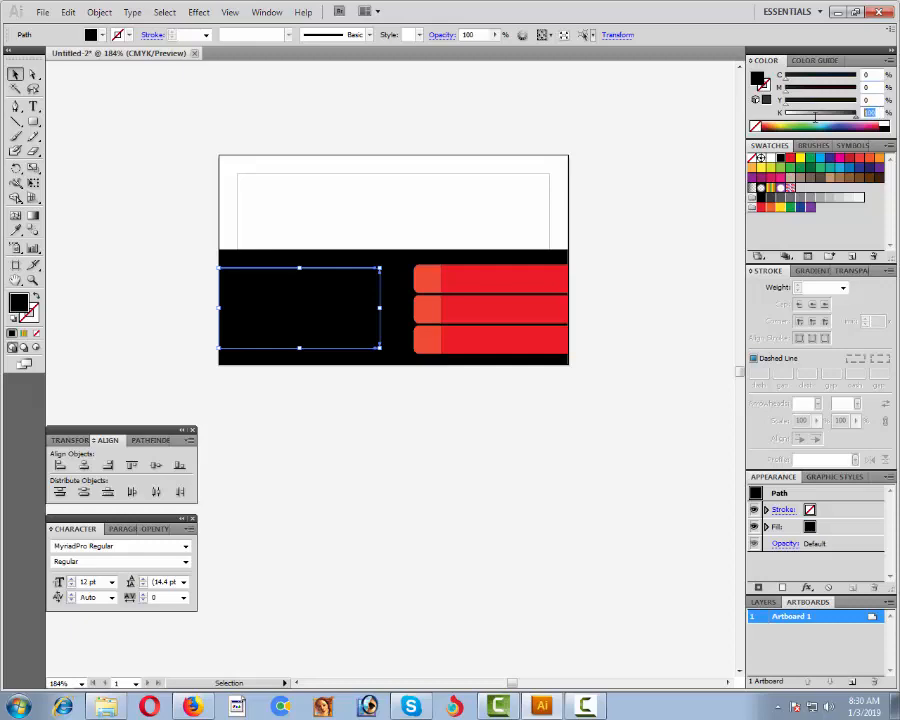
type("80")
key("Return")
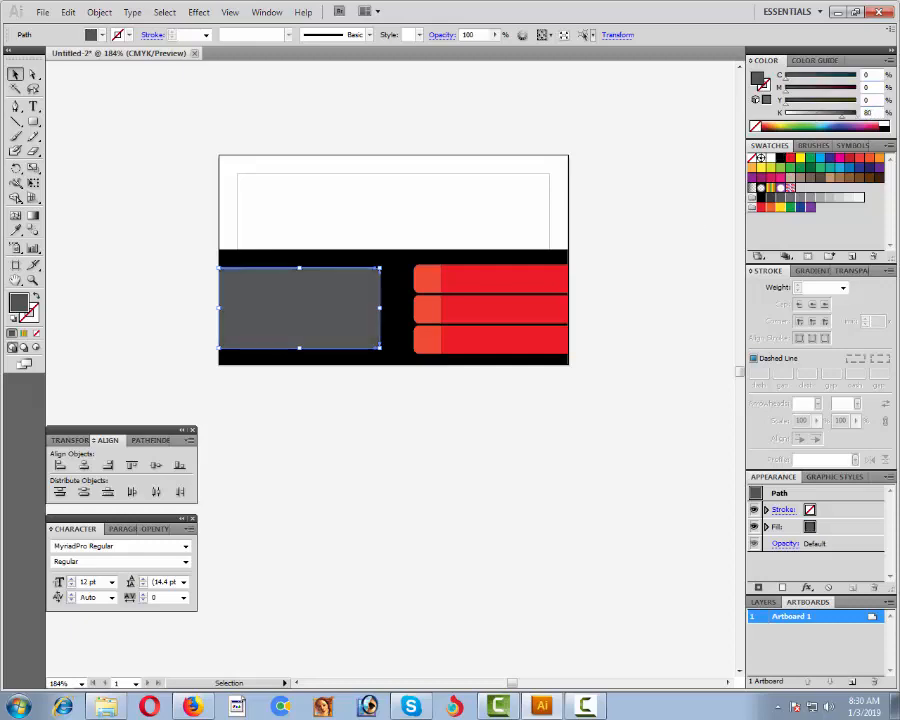
type("90")
key("Return")
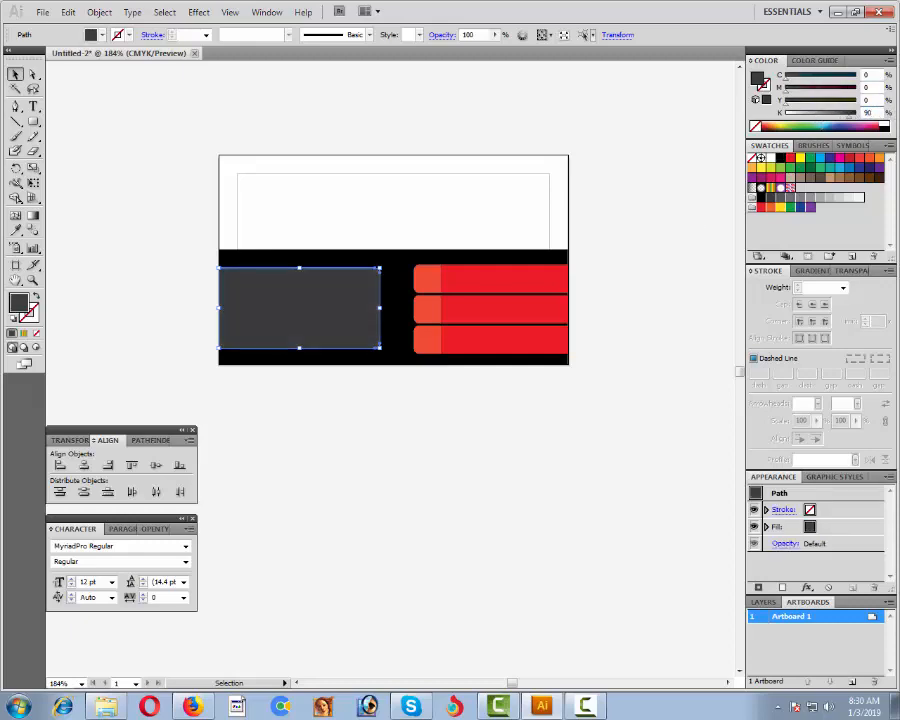
left_click(613, 394)
Open the file All Logo [Converted].pdf from the Online Work Card Design folder.
key("ctrl+o")
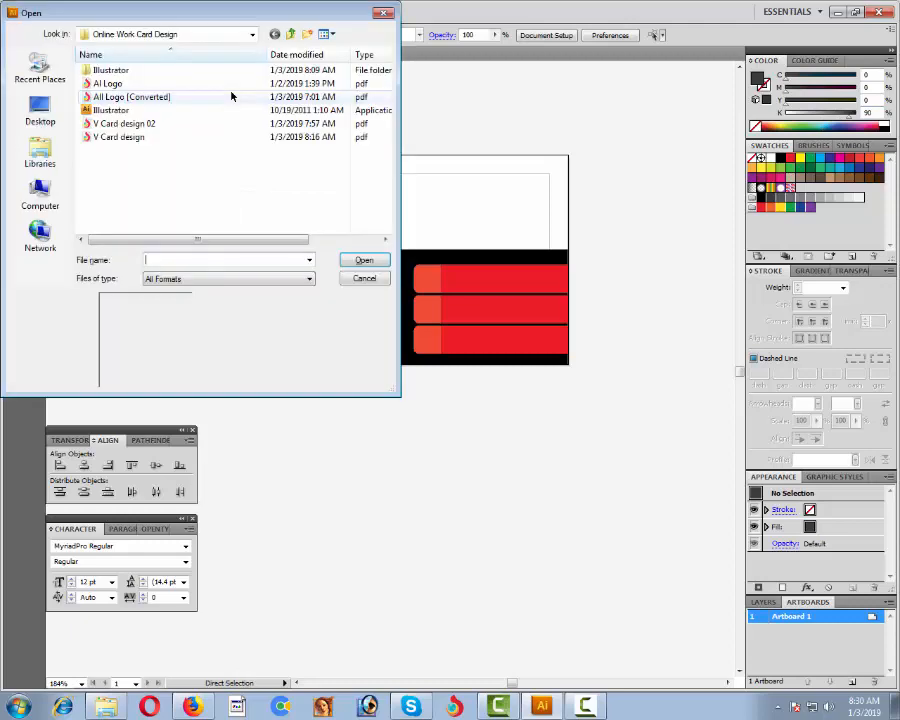
left_click(181, 97)
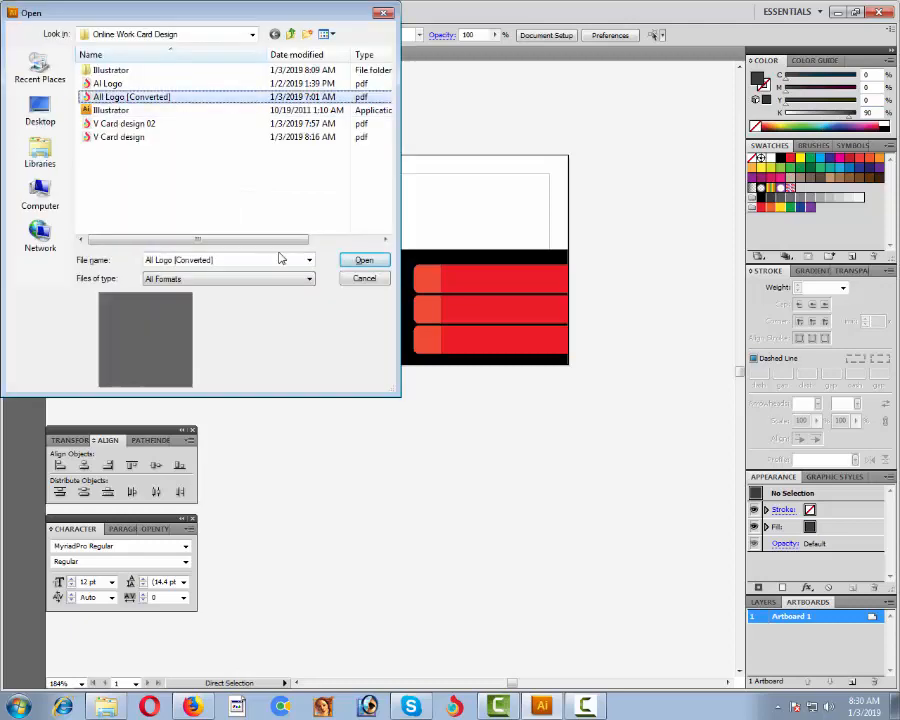
left_click(364, 260)
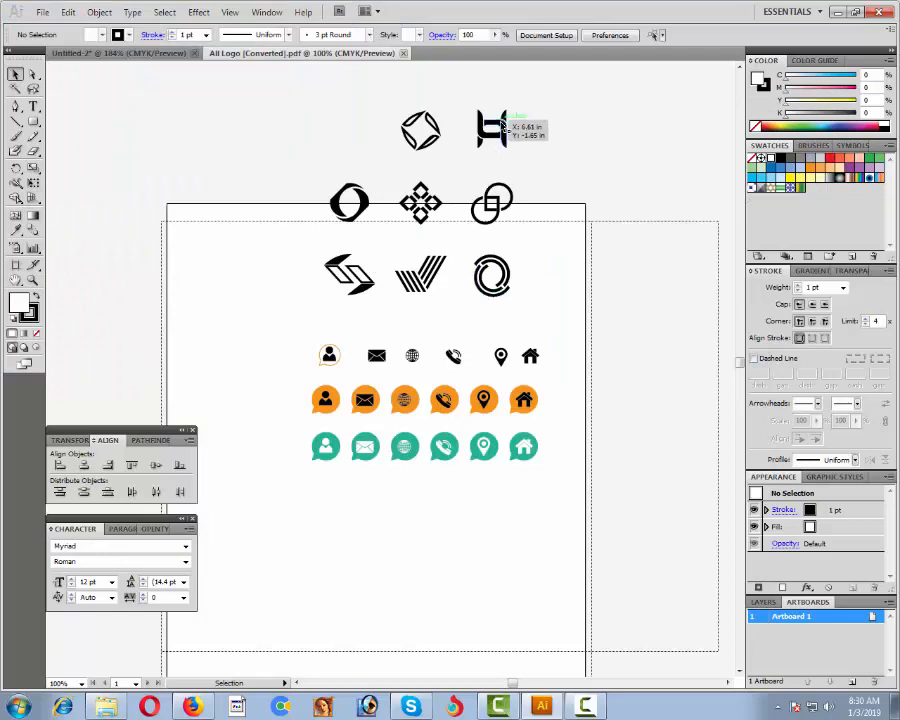
Copy the interlocking-circles logo together with the six small black contact icons in the row below the logos.
left_click(497, 208)
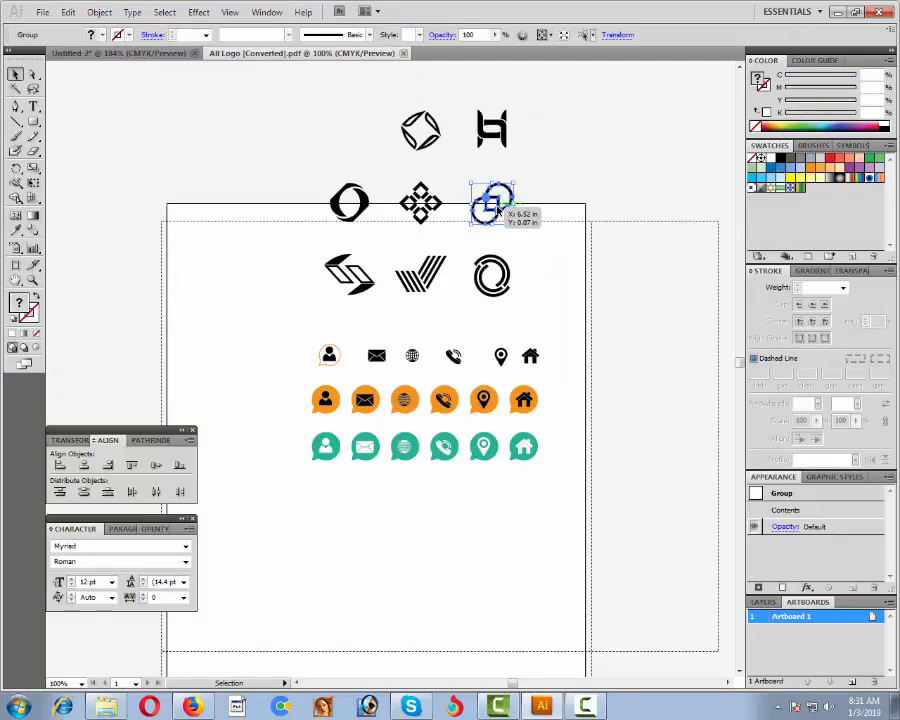
left_click(331, 353, "shift")
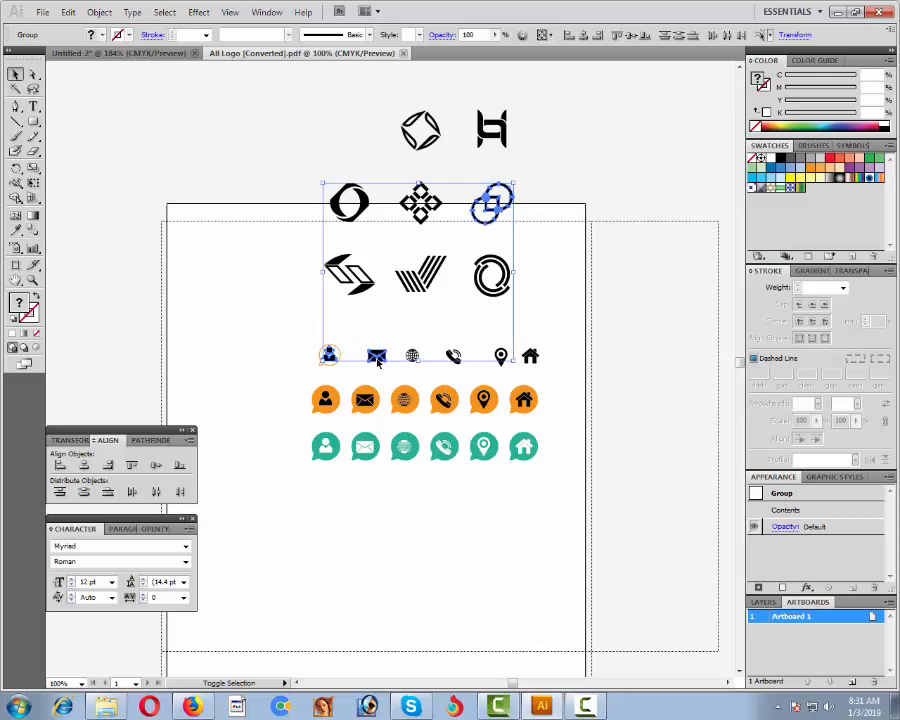
left_click(412, 356, "shift")
left_click(453, 356, "shift")
left_click(501, 356, "shift")
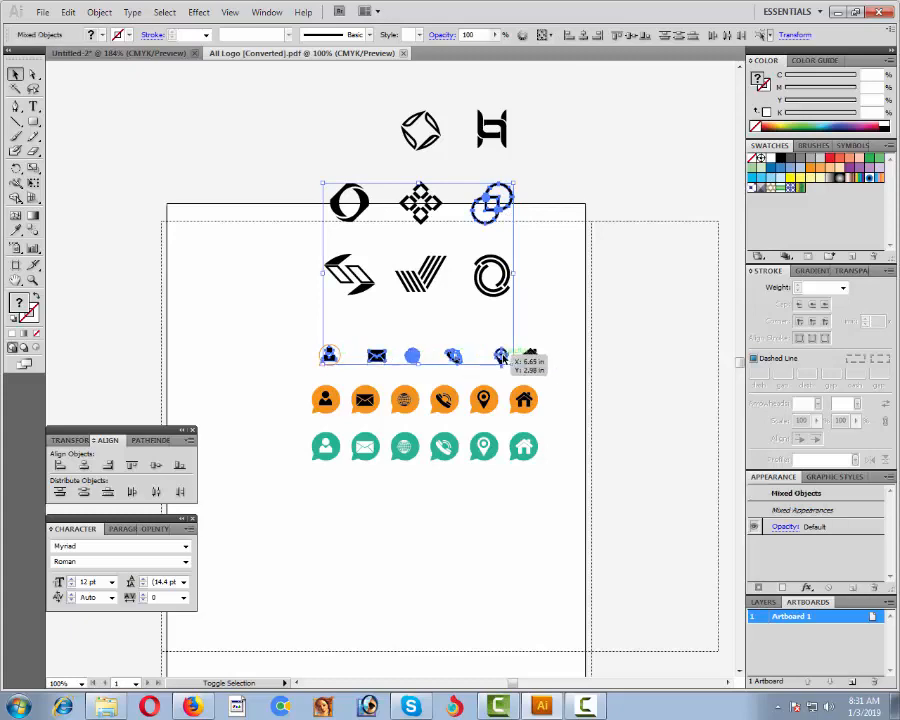
left_click(528, 356, "shift")
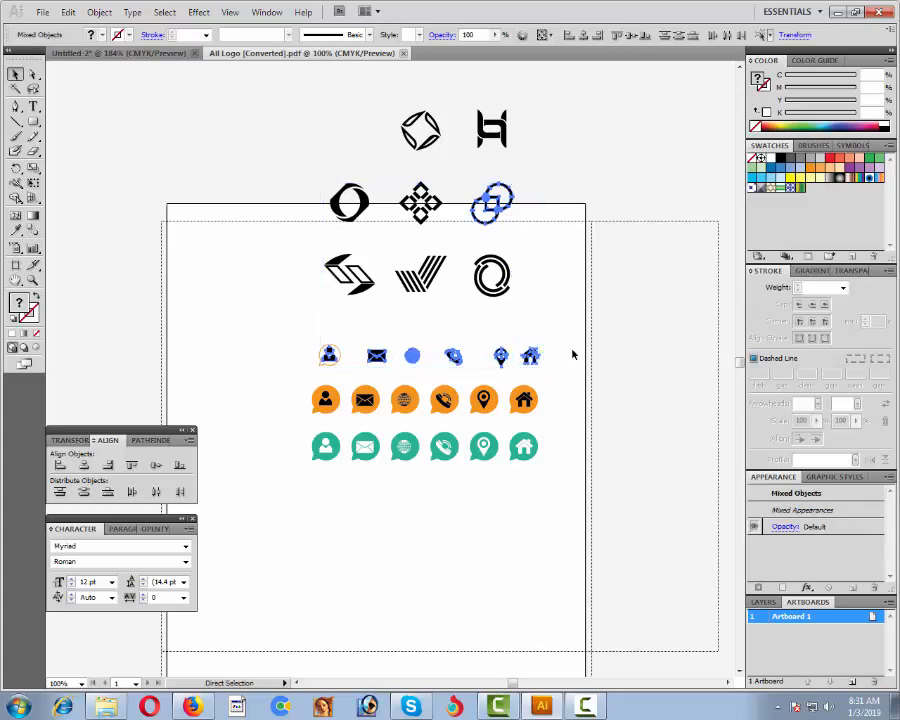
Paste the copied logo and contact icons into the Untitled-2 card document and place them outside the card's left edge.
key("ctrl+Tab")
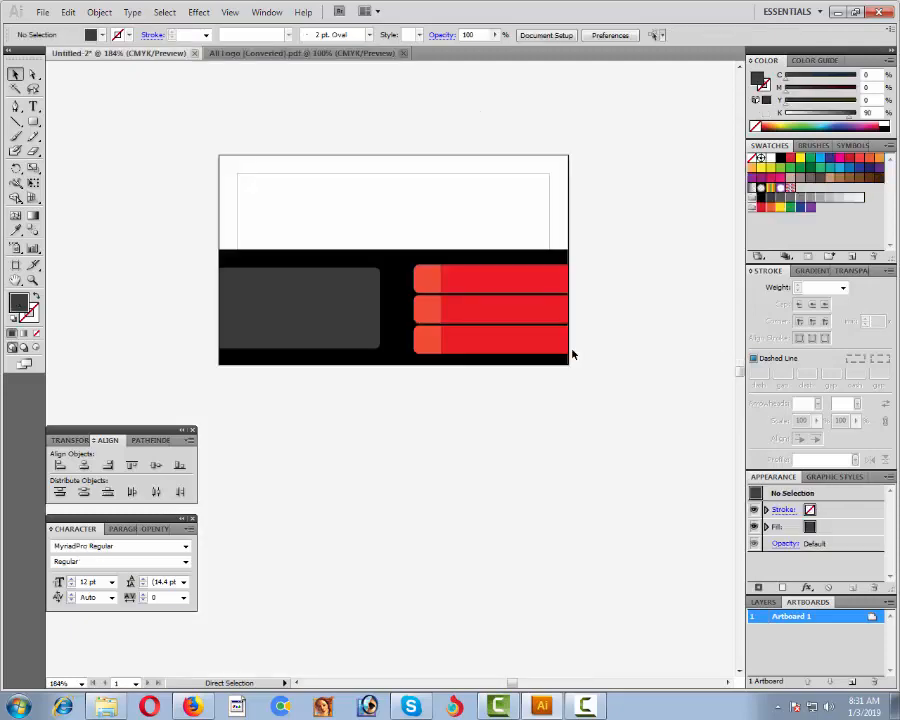
key("ctrl+v")
key("ctrl+minus")
key("ctrl+minus")
key("ctrl+minus")
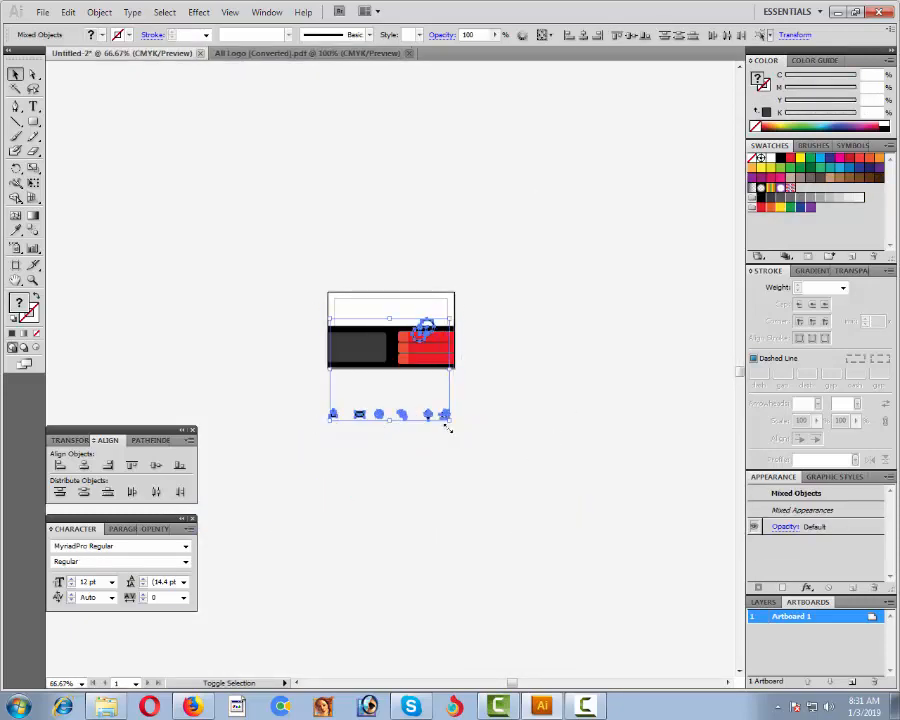
left_click_drag(459, 425, 291, 373)
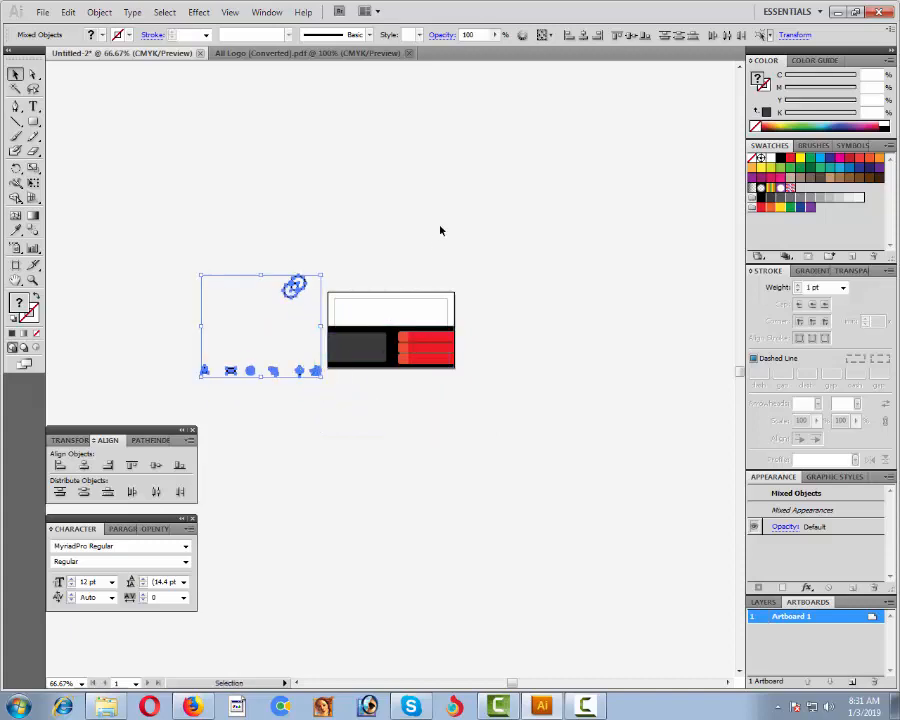
left_click(441, 228)
left_click_drag(249, 219, 575, 458)
left_click_drag(369, 233, 448, 191)
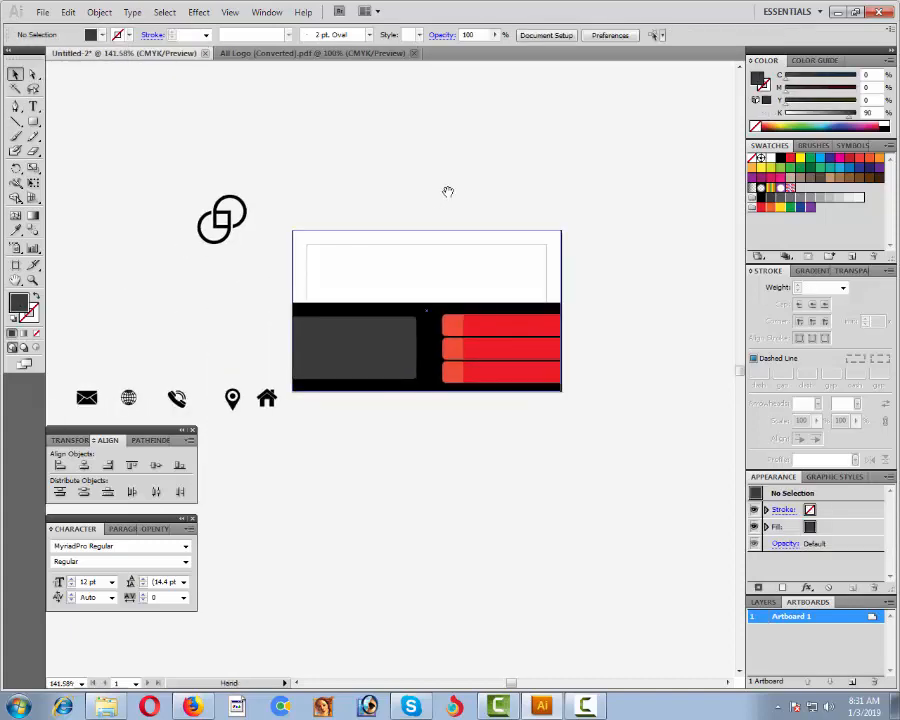
key("alt+space")
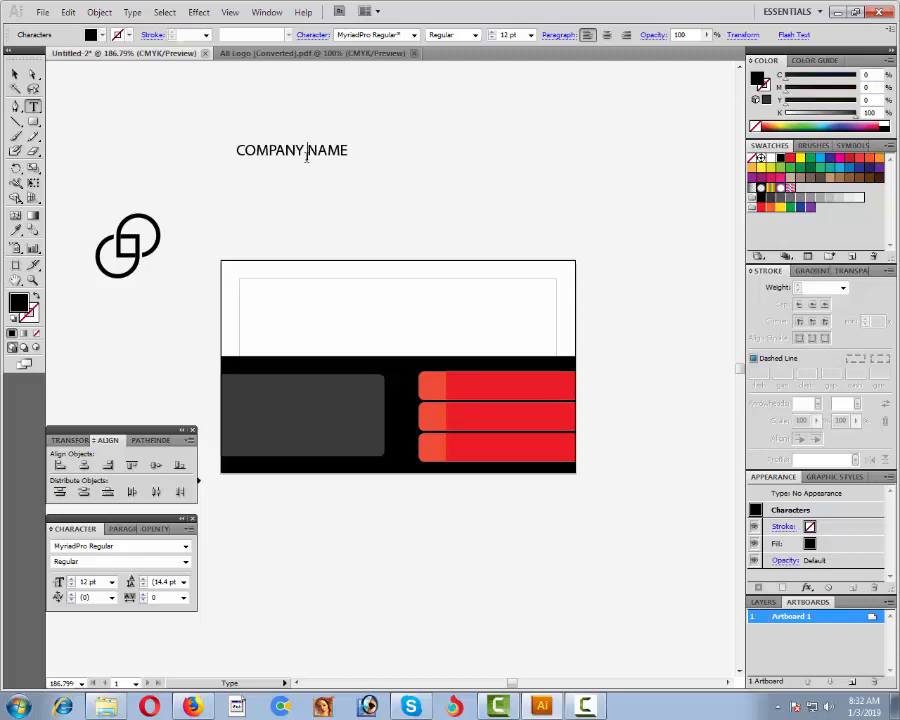
Break the COMPANY NAME text into two lines and move it into the card's white upper area.
key("BackSpace")
key("Return")
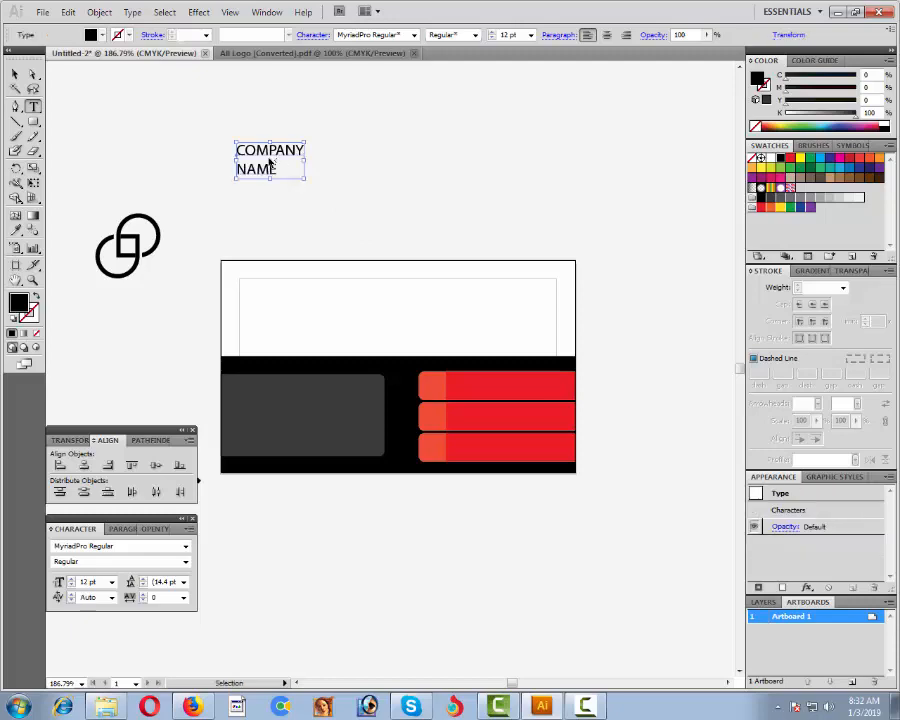
left_click_drag(266, 161, 335, 316)
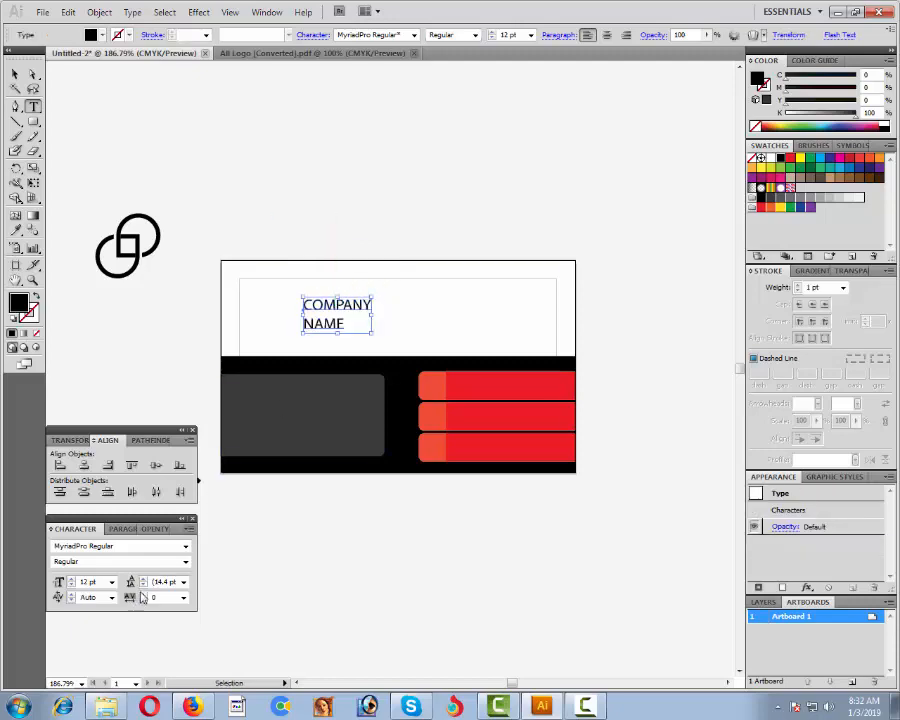
Reduce the leading of the COMPANY NAME text to 12 pt.
left_click(144, 586)
left_click(144, 586)
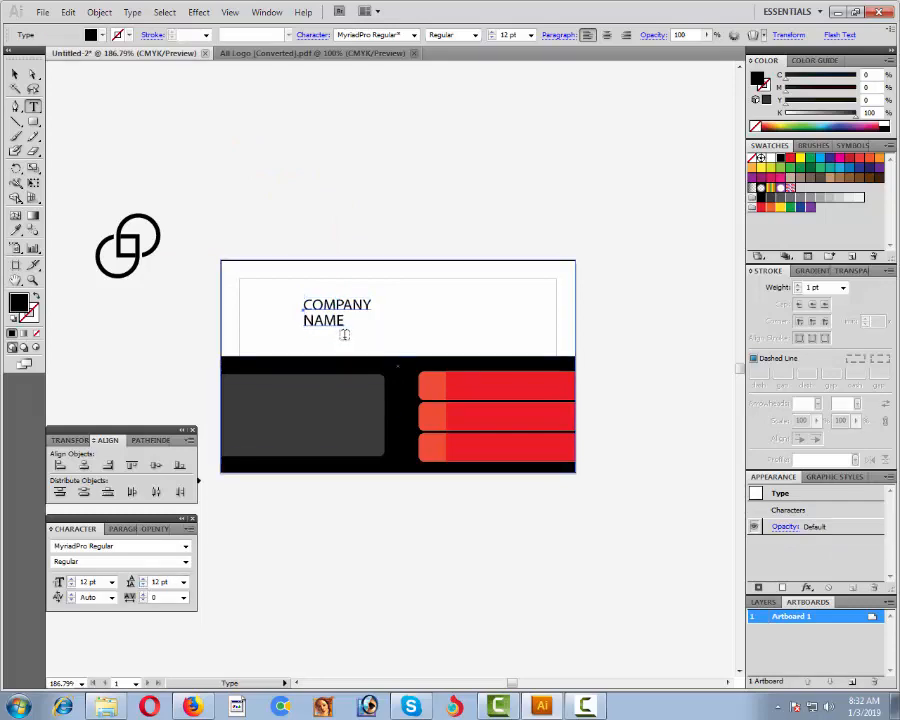
left_click(15, 74)
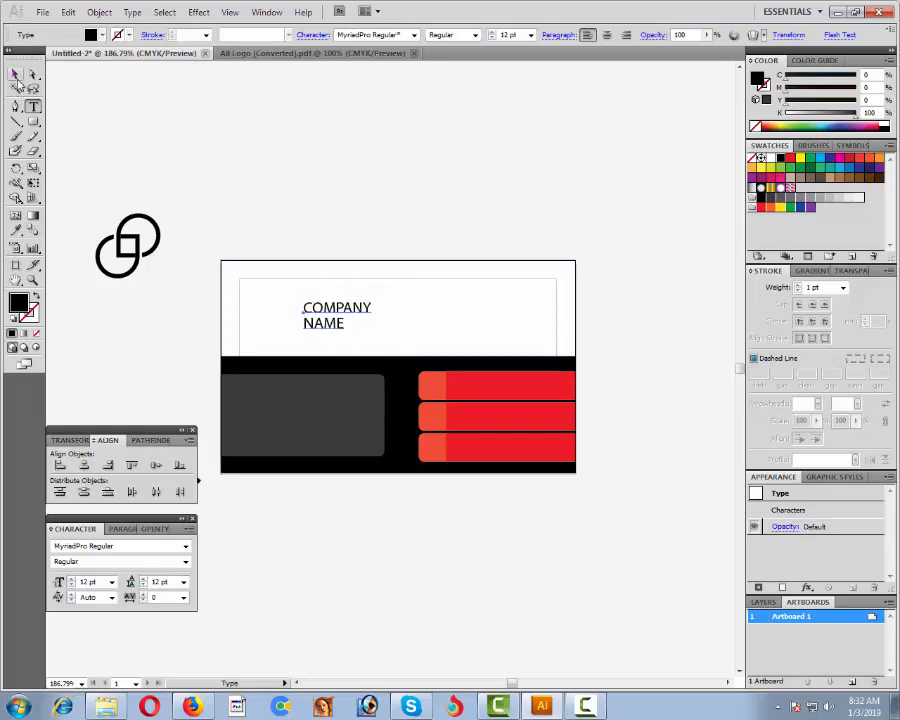
Set the COMPANY NAME text's font to Simplified Arabic Bold.
left_click(112, 546)
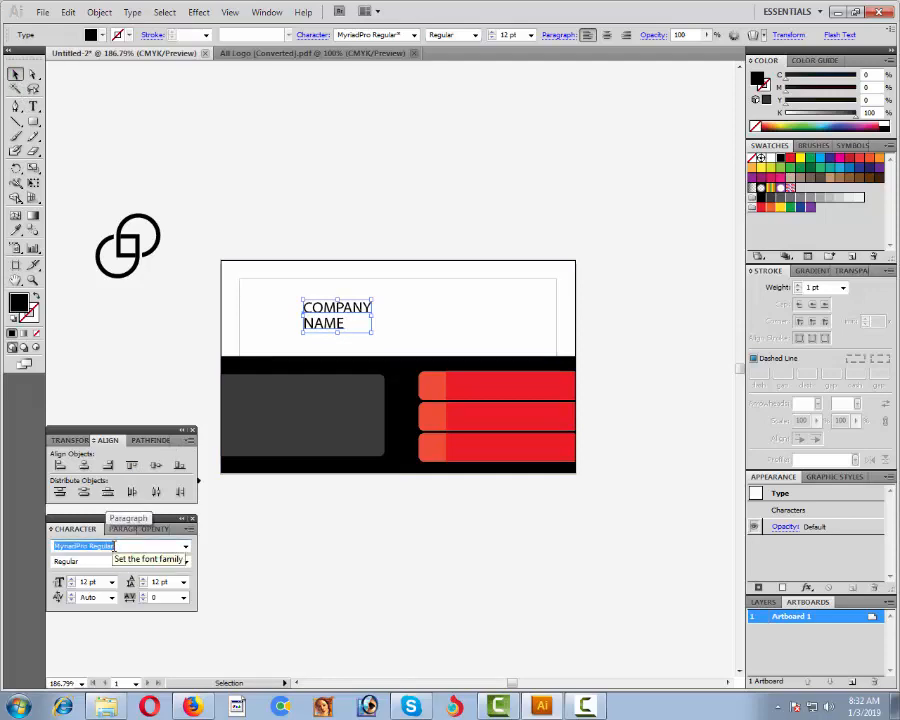
type("Si")
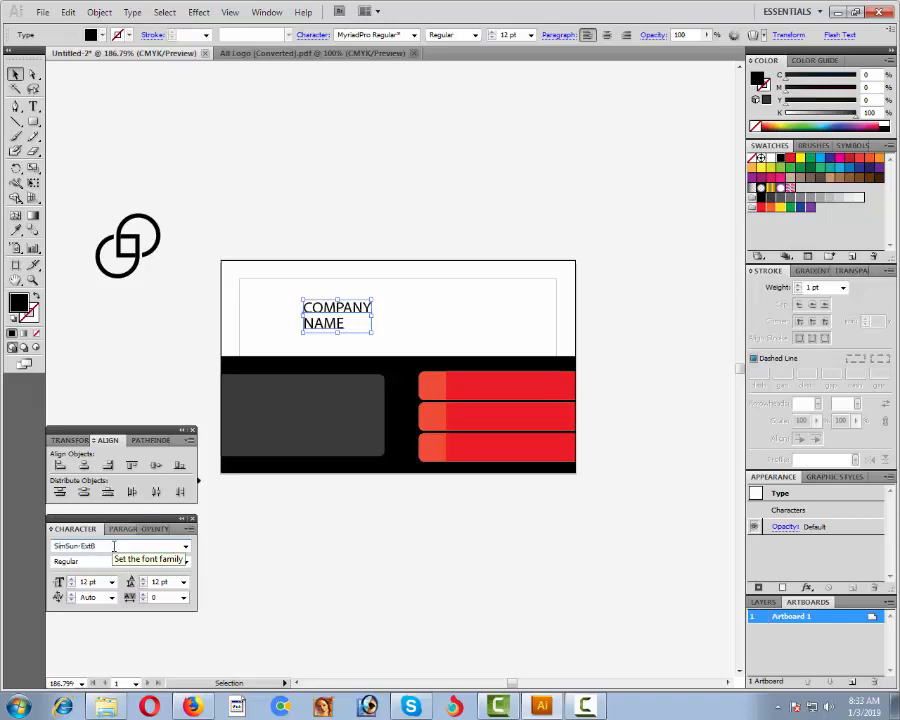
type("mplified Arabic")
key("Return")
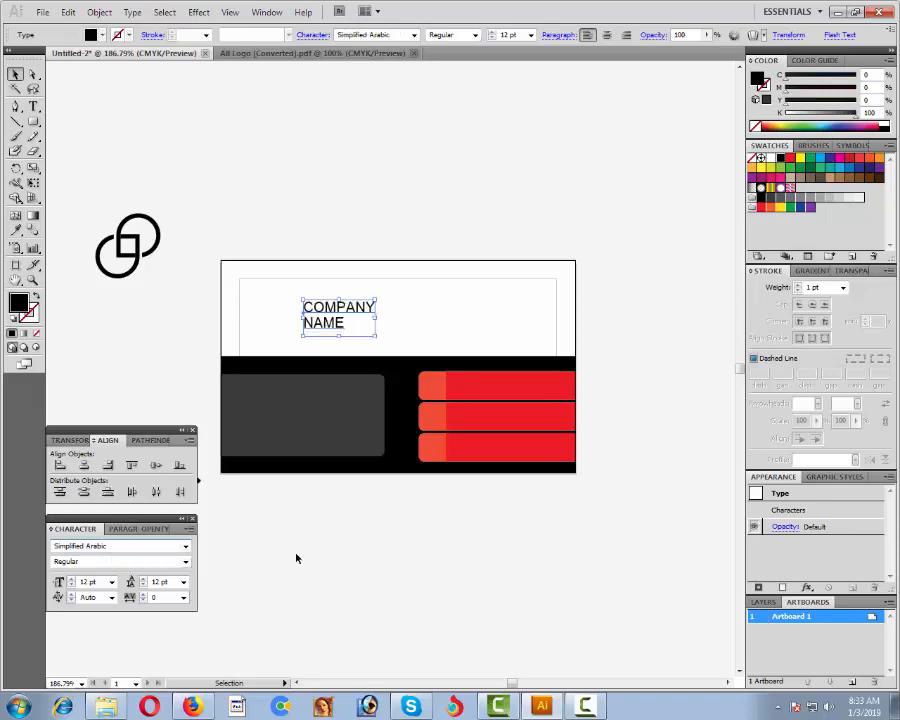
left_click(185, 562)
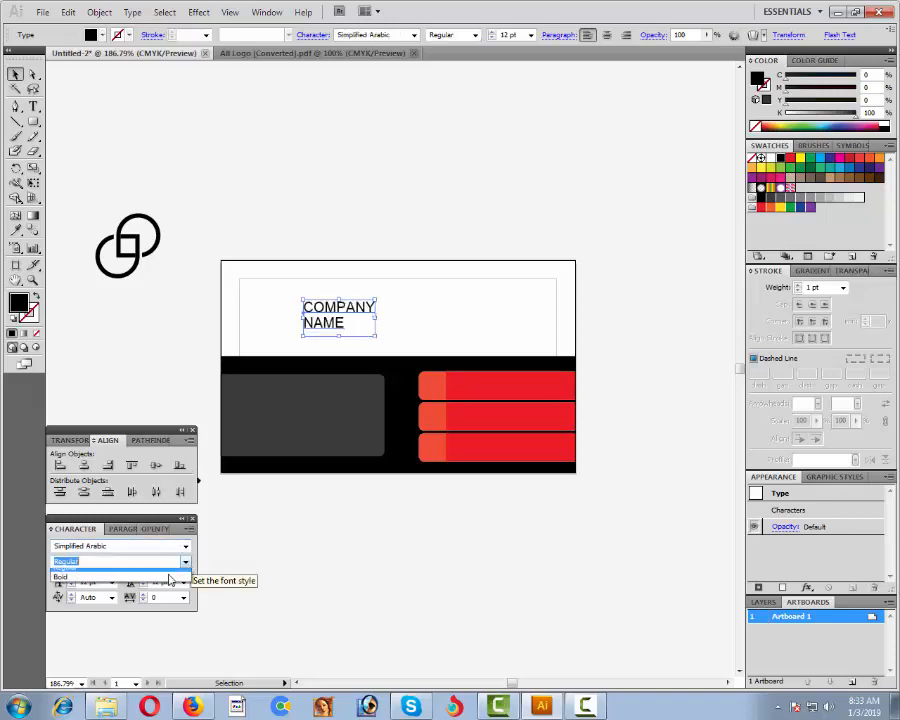
left_click(106, 584)
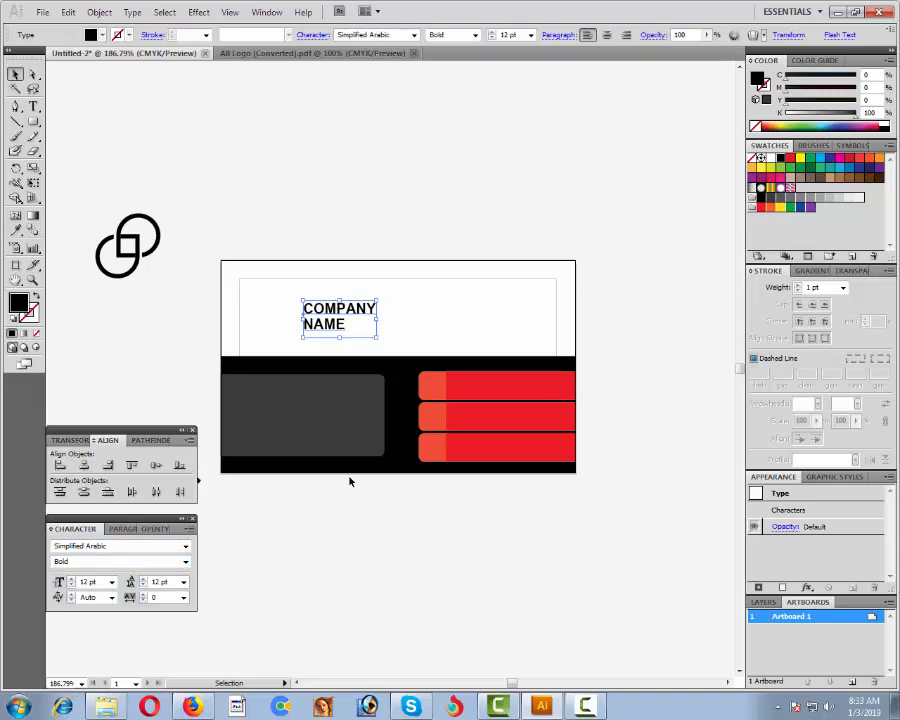
Nudge the COMPANY NAME text slightly down and to the right within the white area.
key("Up")
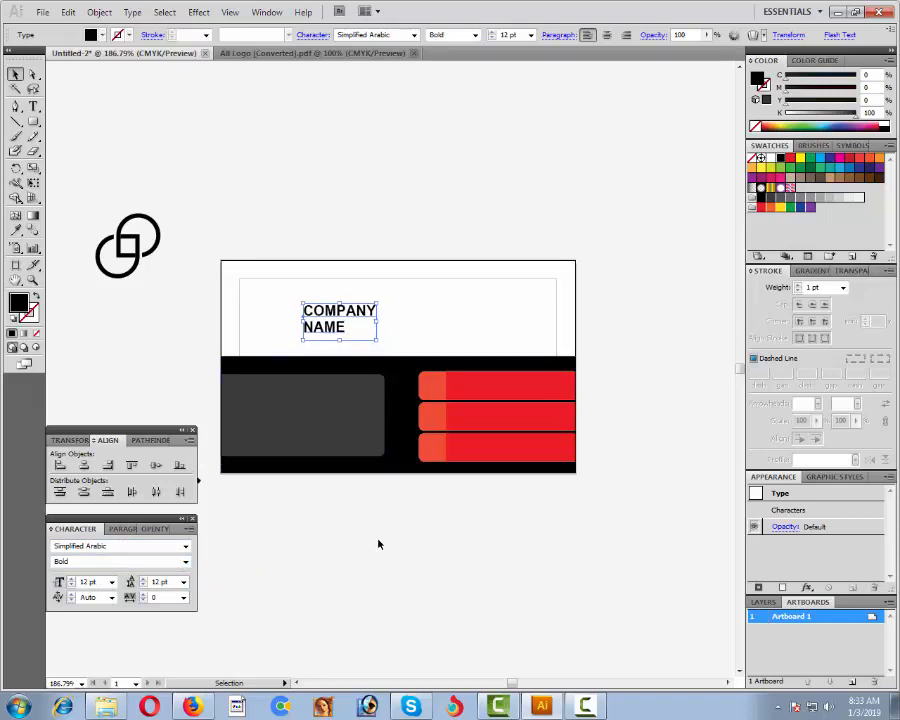
key("Down")
key("Up")
key("Right")
key("Right")
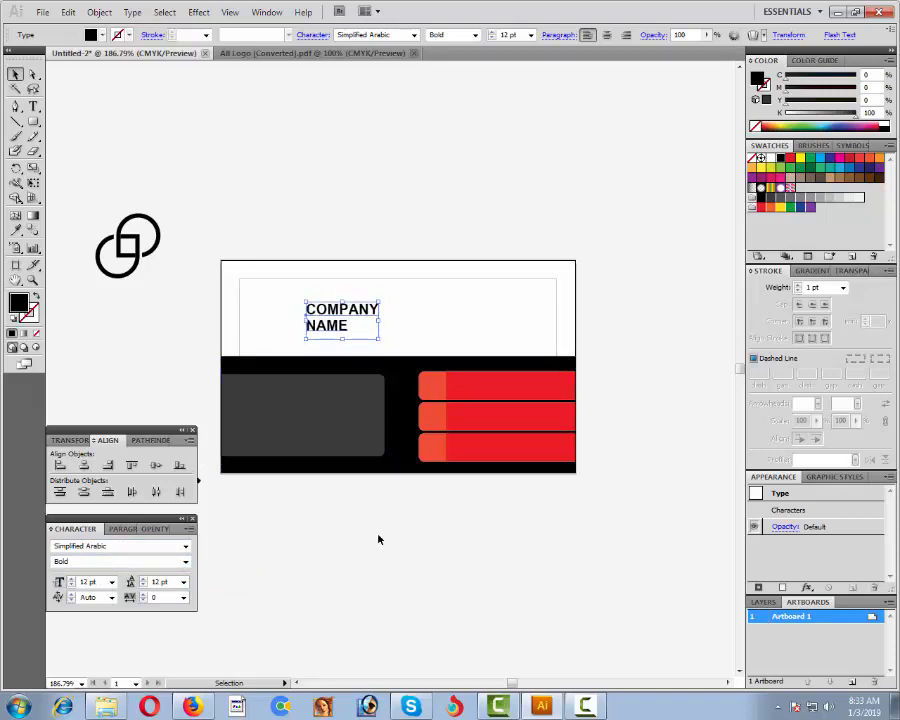
left_click(378, 540)
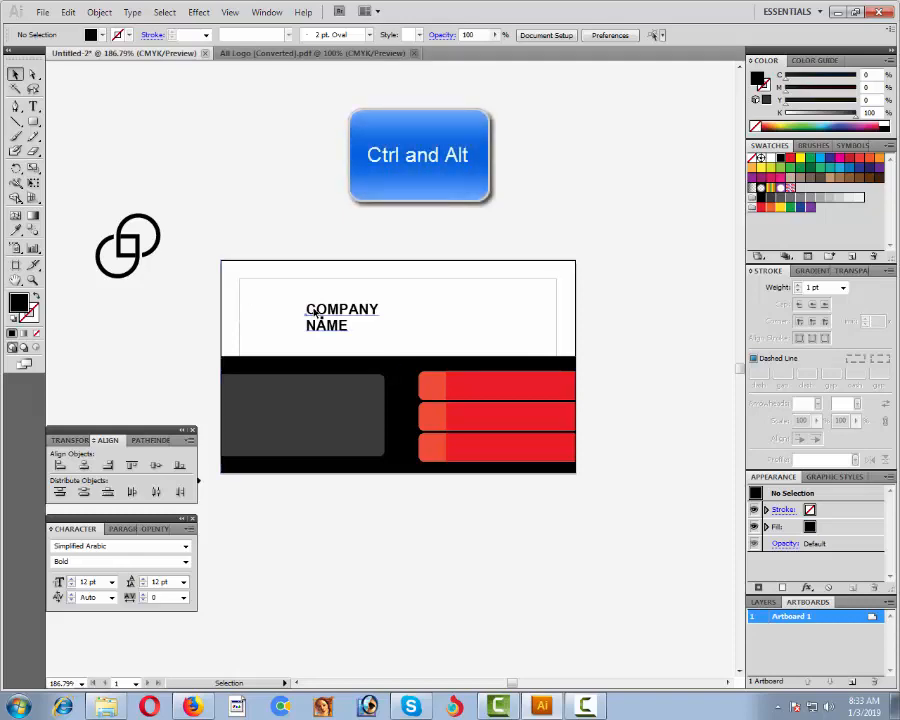
Duplicate the COMPANY NAME text onto the dark grey block in the black band.
left_click_drag(315, 313, 267, 413)
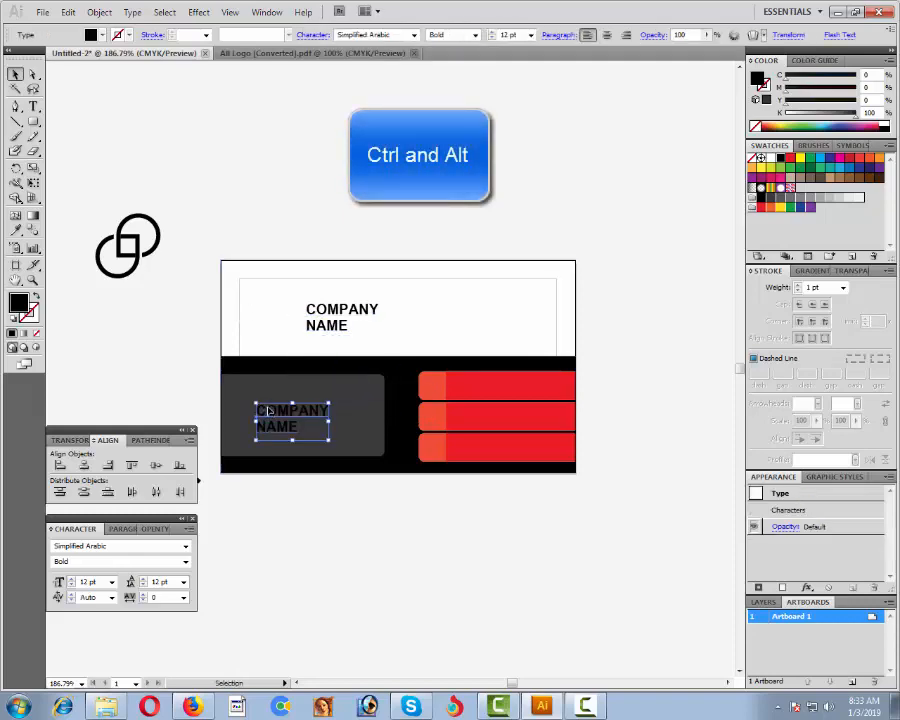
Set the copied text on the dark grey block to 10 pt and replace its wording with the cardholder's full name.
left_click(72, 585)
left_click(72, 585)
double_click(268, 431)
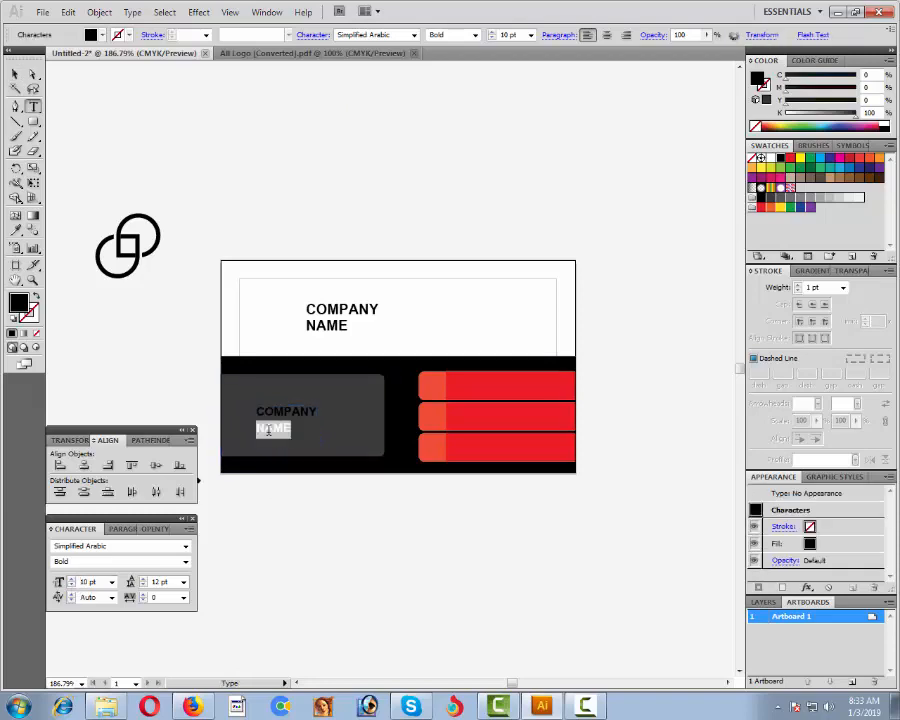
key("ctrl+a")
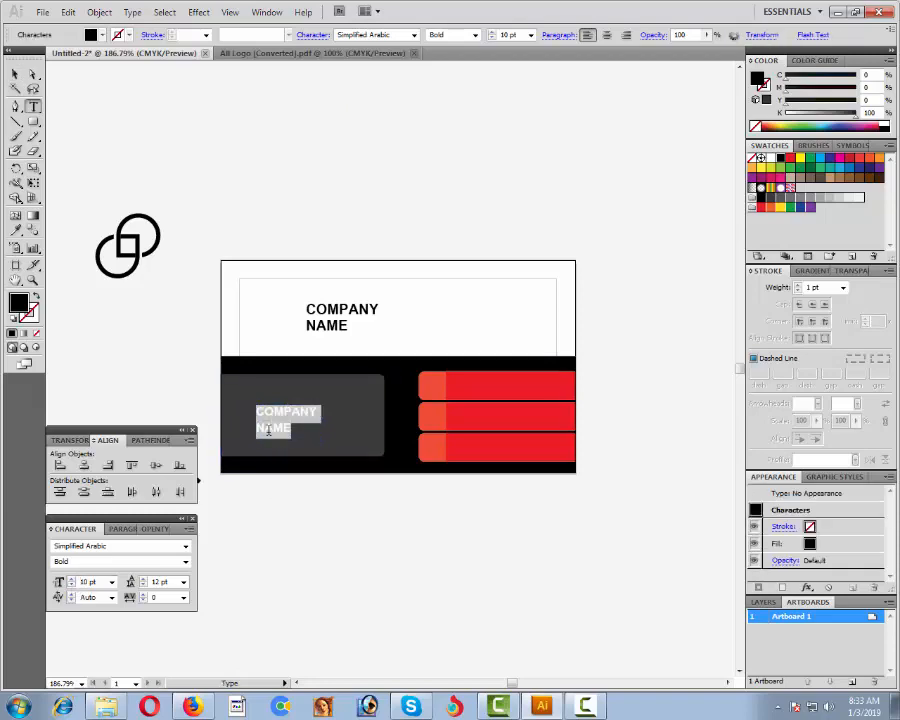
type("v")
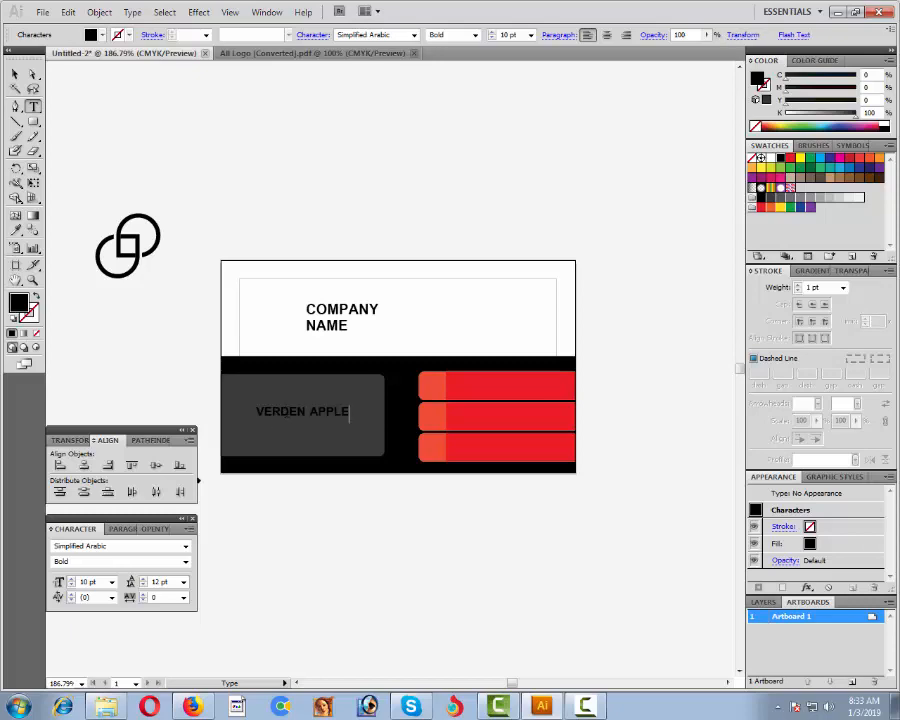
Lock the dark grey block behind the cardholder's name.
left_click(286, 414, "ctrl")
left_click(287, 420, "ctrl")
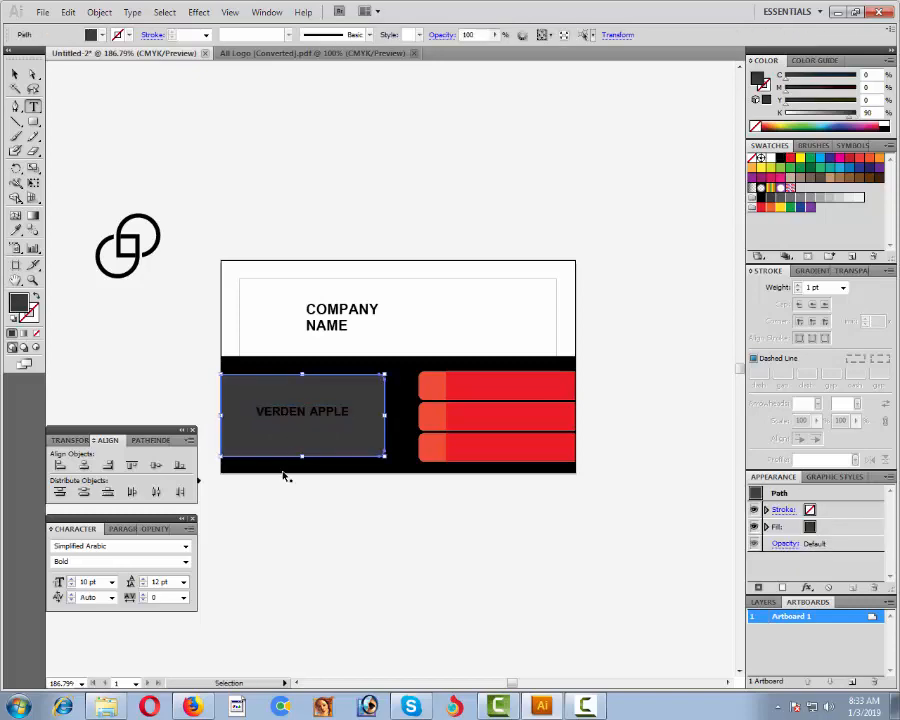
left_click(209, 367, "ctrl")
left_click_drag(169, 269, 609, 584)
left_click(259, 353, "ctrl")
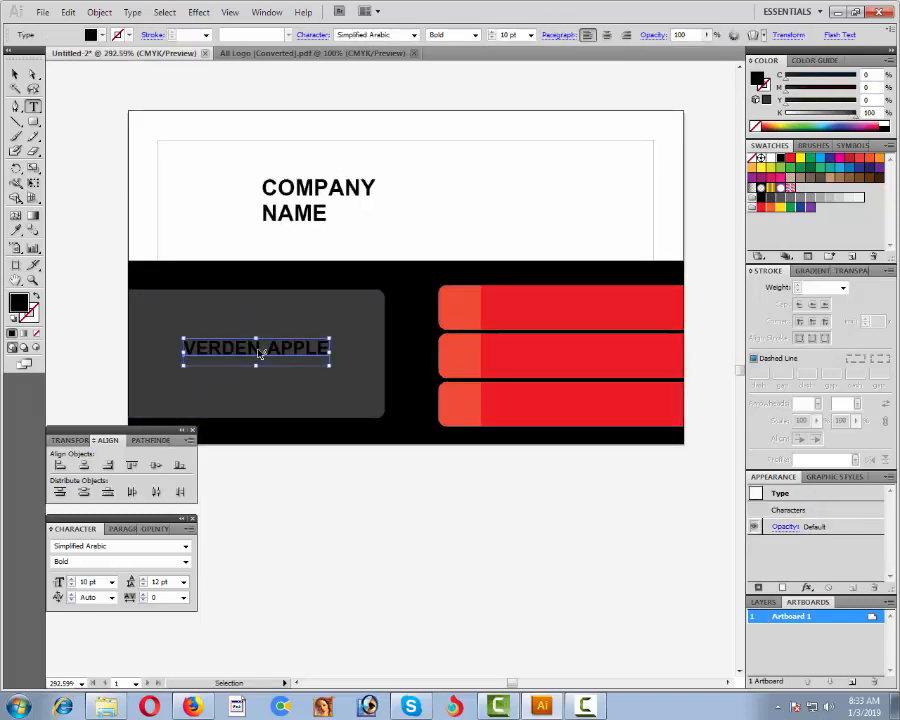
left_click_drag(252, 347, 249, 362)
key("ctrl+z")
key("ctrl+2")
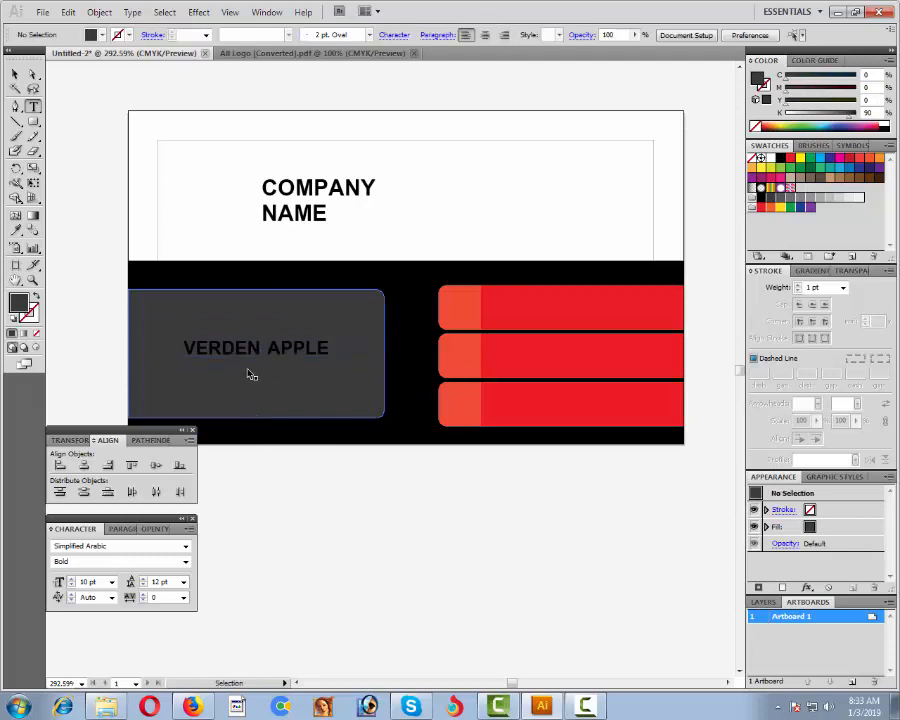
Duplicate the cardholder's name text directly below itself on the dark grey block.
left_click(240, 354, "ctrl")
left_click(15, 75)
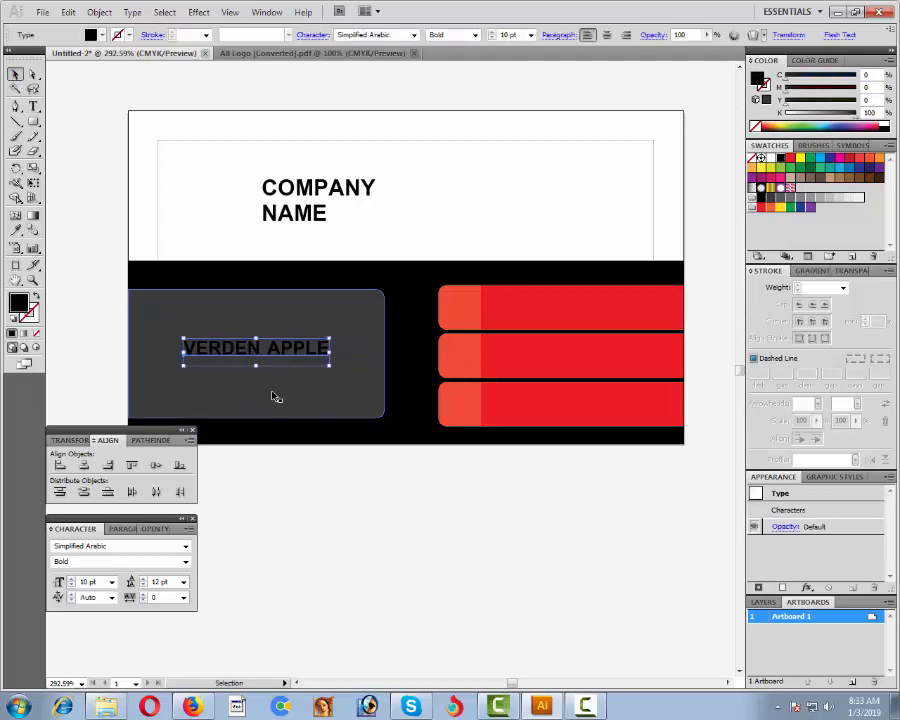
left_click_drag(254, 354, 254, 376)
Set the lower copy of the name to 8 pt Regular and nudge it slightly up toward the original.
left_click(72, 586)
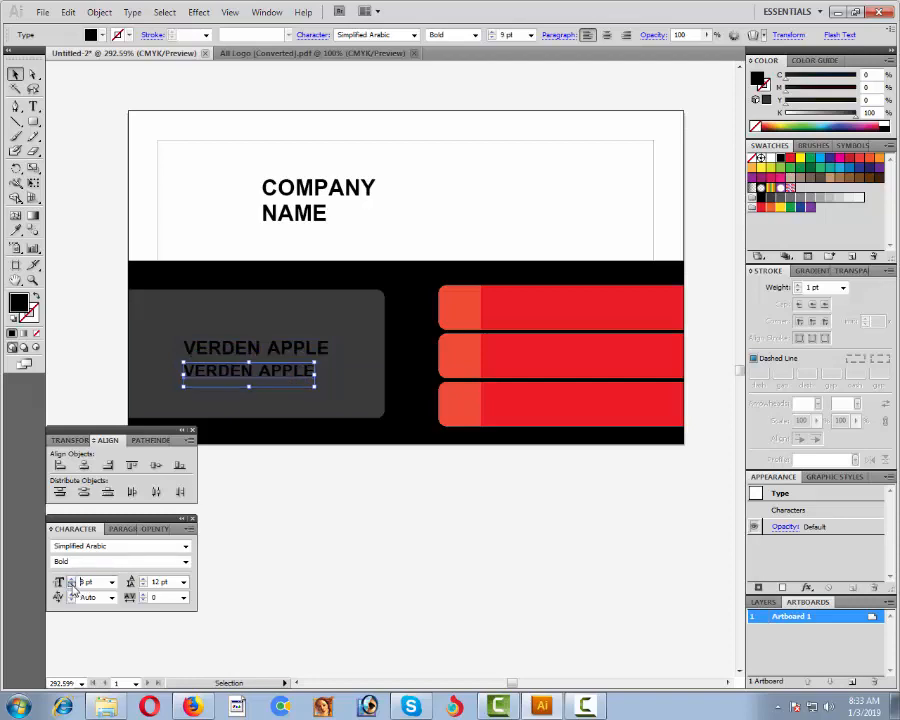
left_click(72, 586)
left_click(187, 563)
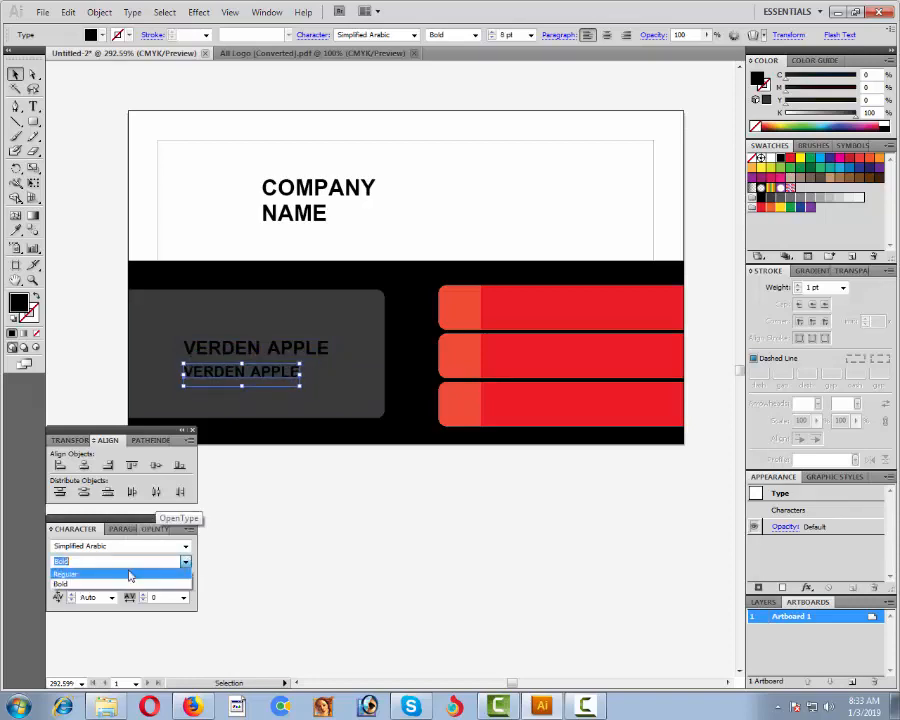
left_click(130, 572)
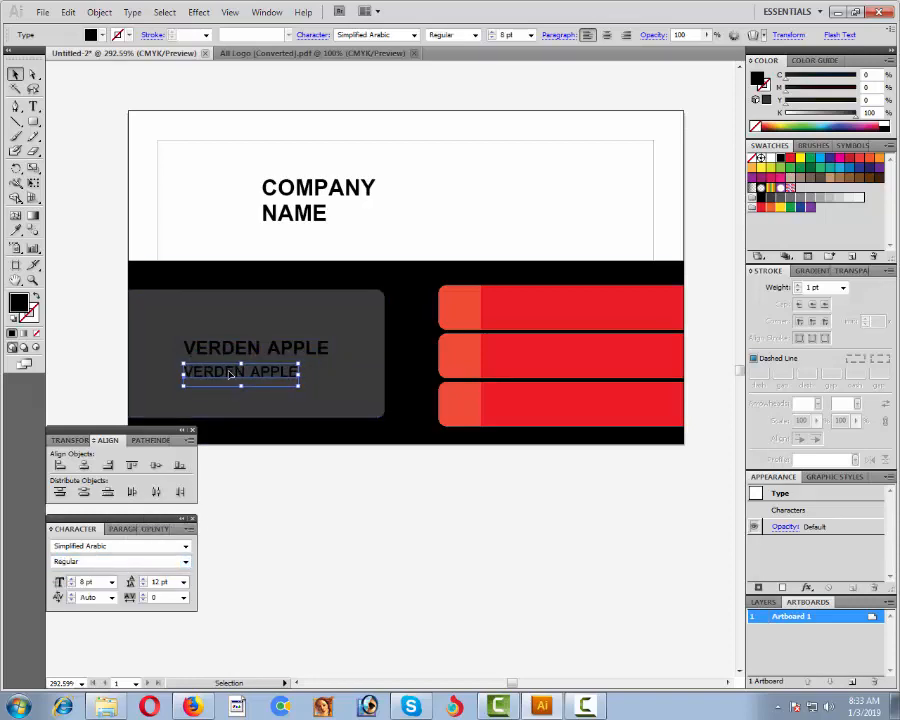
key("Up")
key("Up")
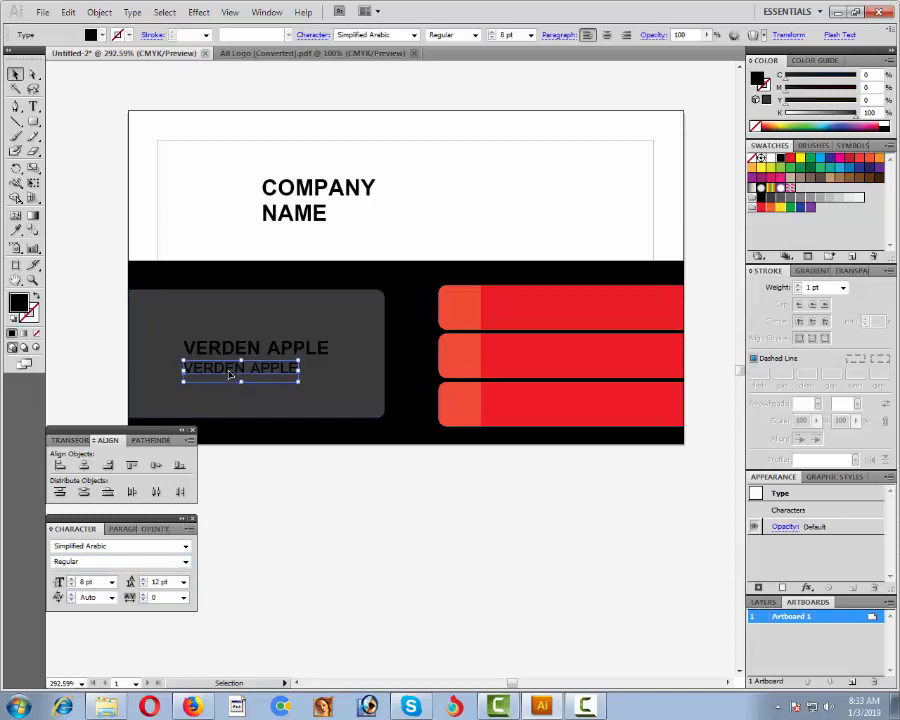
Replace the wording of the lower copy with CEO.
triple_click(229, 372)
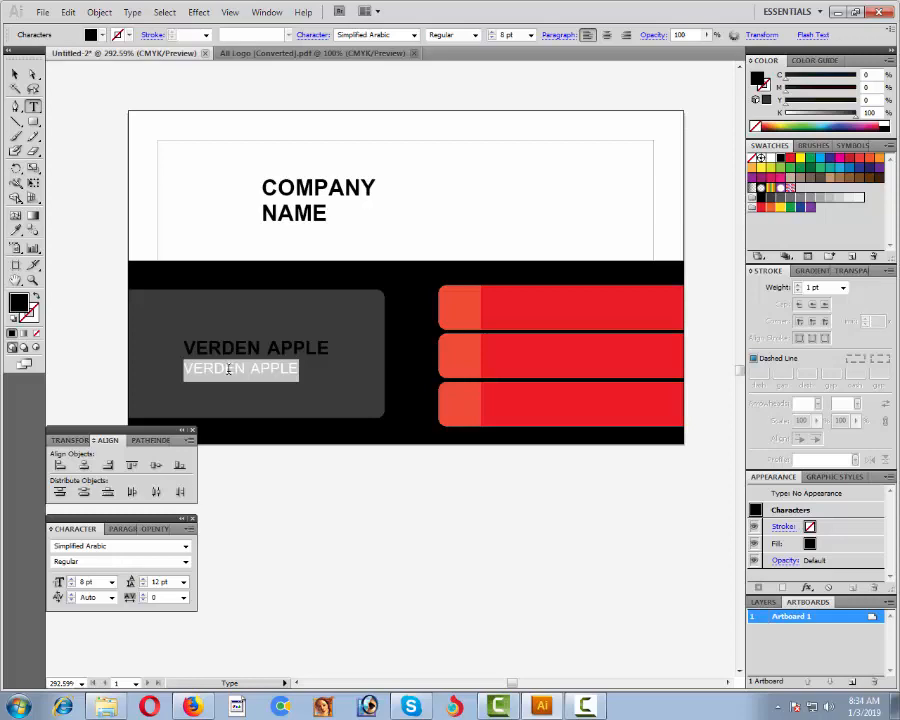
type("G")
type("CEO")
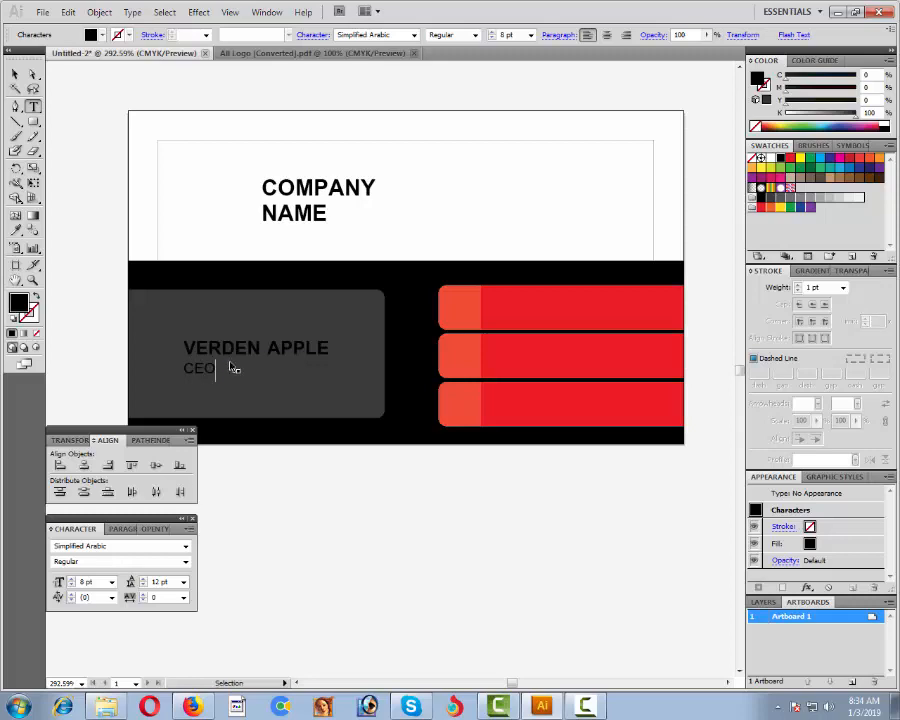
Fill both the cardholder's name and the CEO text with white.
left_click(227, 352, "ctrl")
left_click(211, 370, "ctrl+shift")
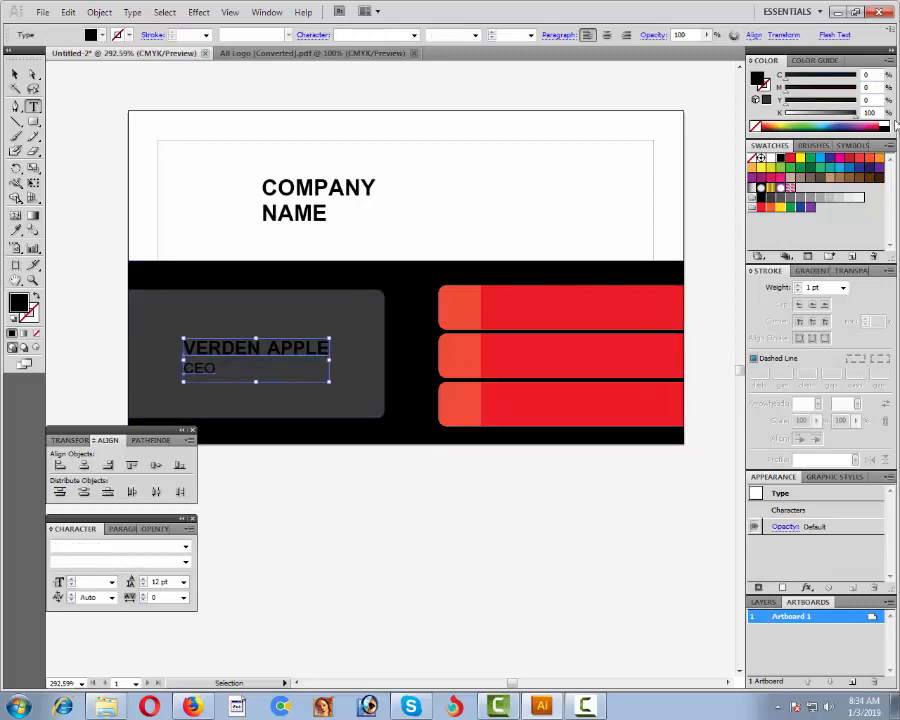
left_click(883, 123)
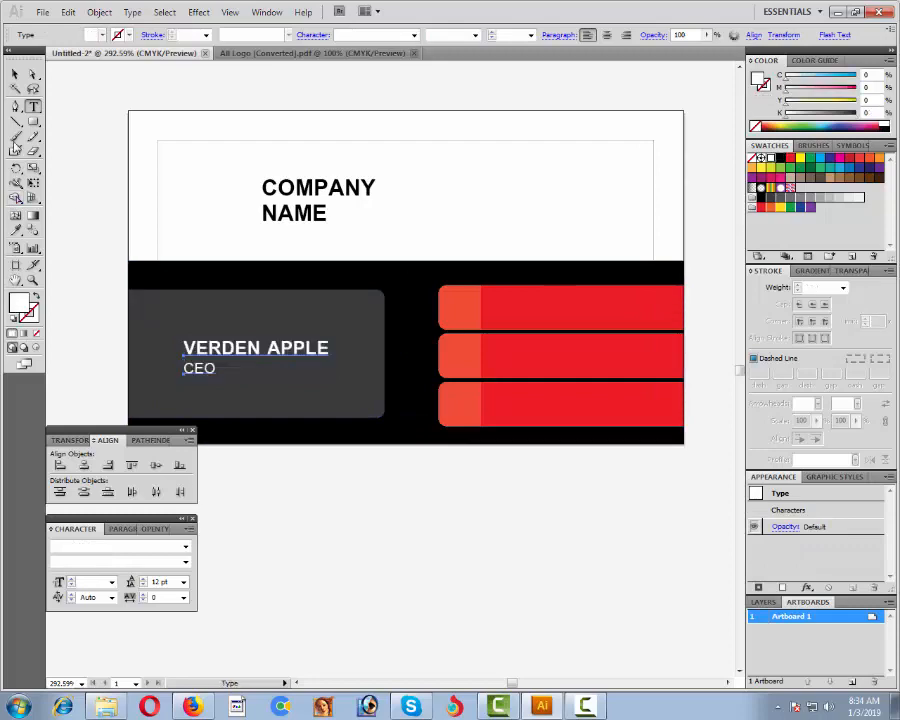
left_click(16, 74)
key("ctrl+minus")
key("ctrl+minus")
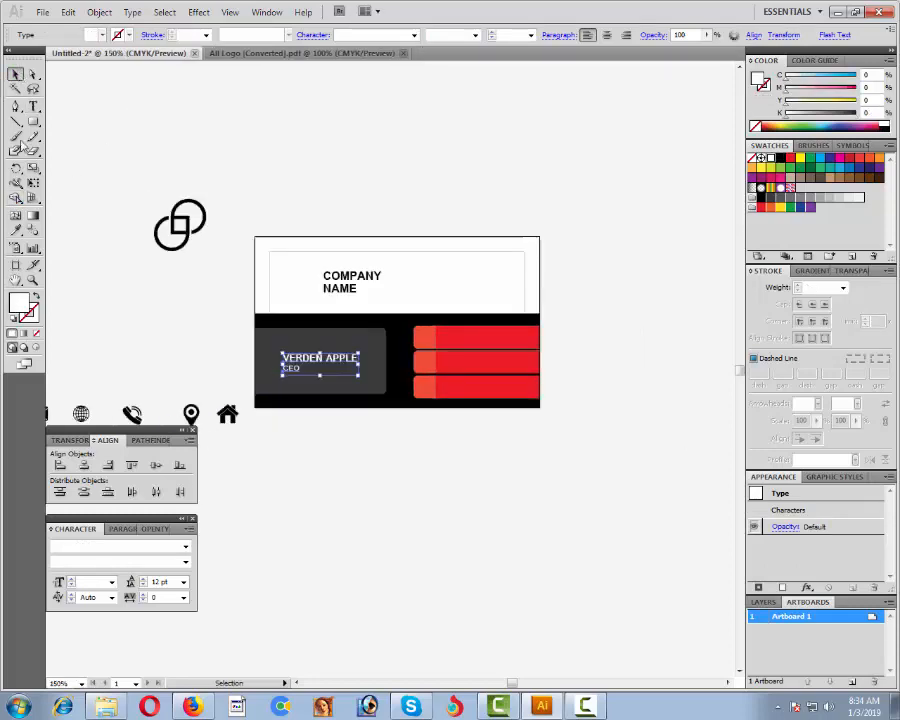
left_click(243, 241)
Nudge the name and CEO texts together slightly to the right within the dark grey block.
left_click_drag(166, 170, 676, 528)
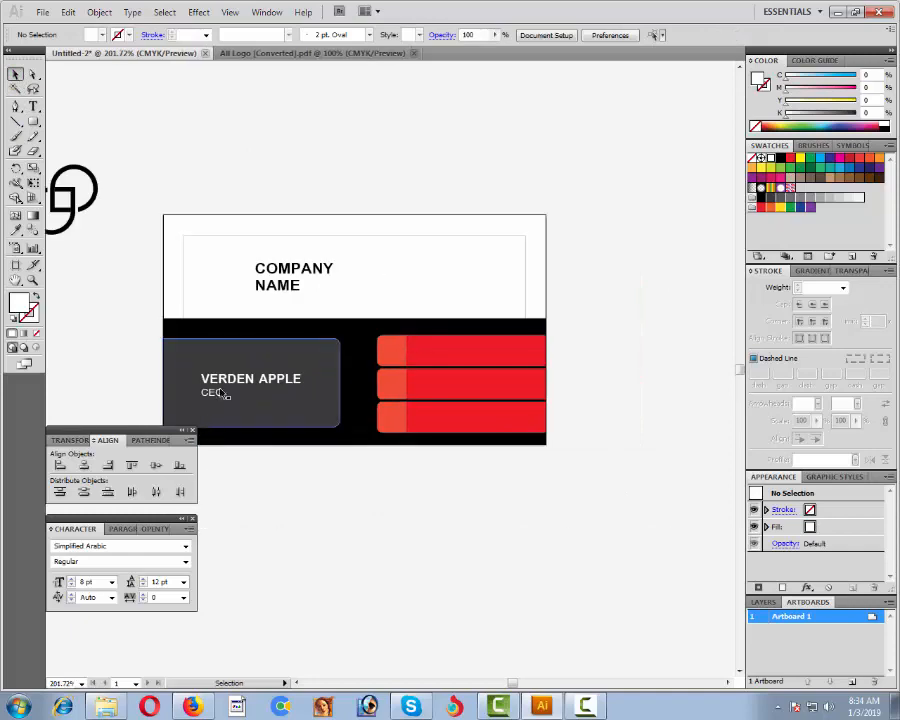
left_click(220, 395)
key("Right")
key("Right")
key("Right")
key("Right")
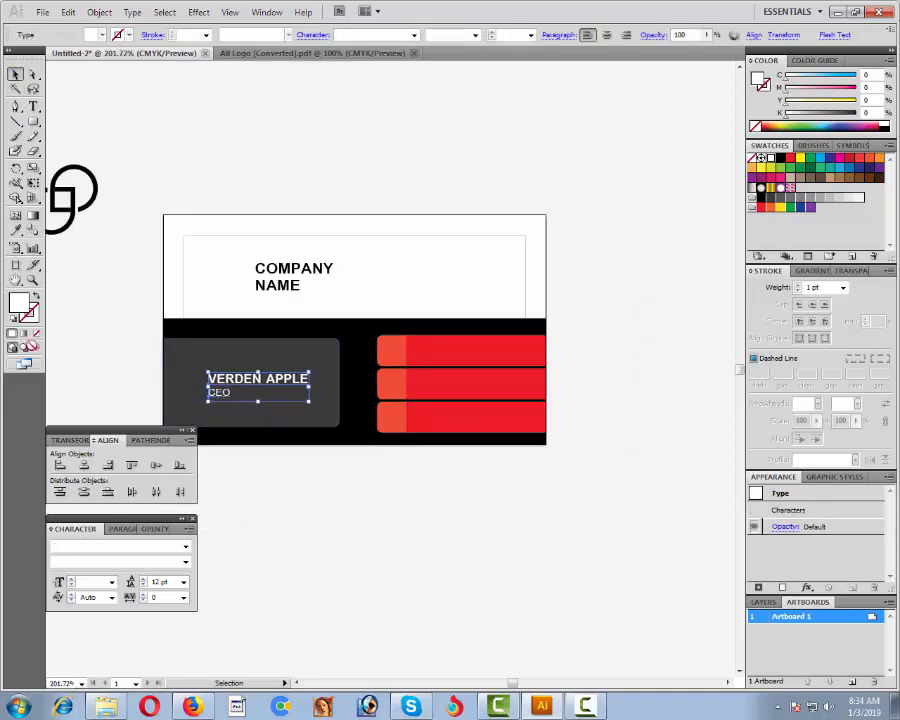
Draw a thin vertical rounded rectangle just left of the name and CEO texts and fill it with CMYK red.
left_click(84, 108)
left_click_drag(34, 121, 80, 137)
left_click_drag(198, 376, 201, 398)
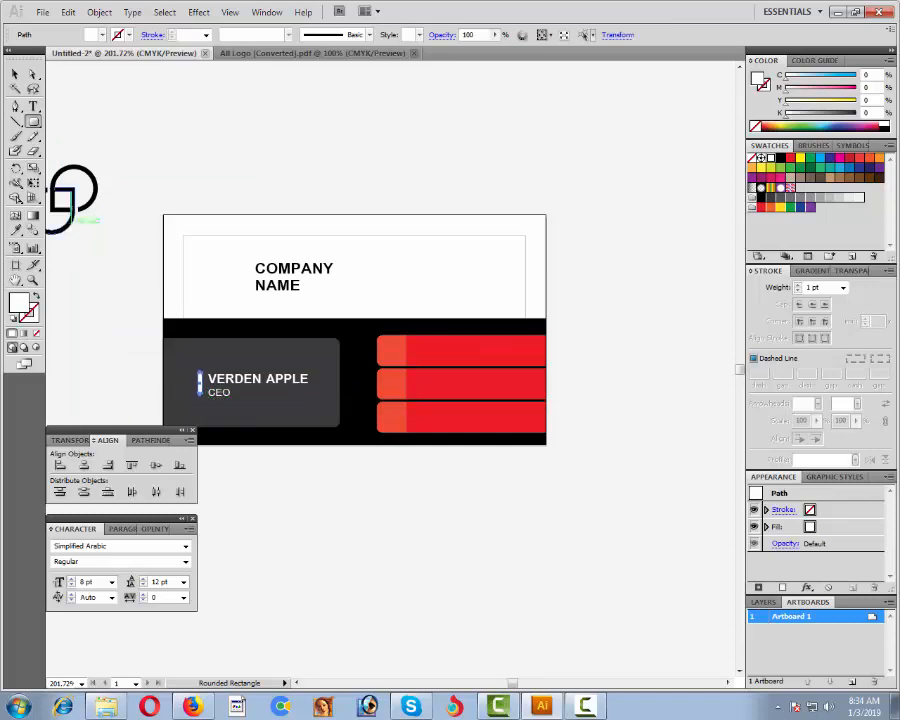
left_click(15, 74)
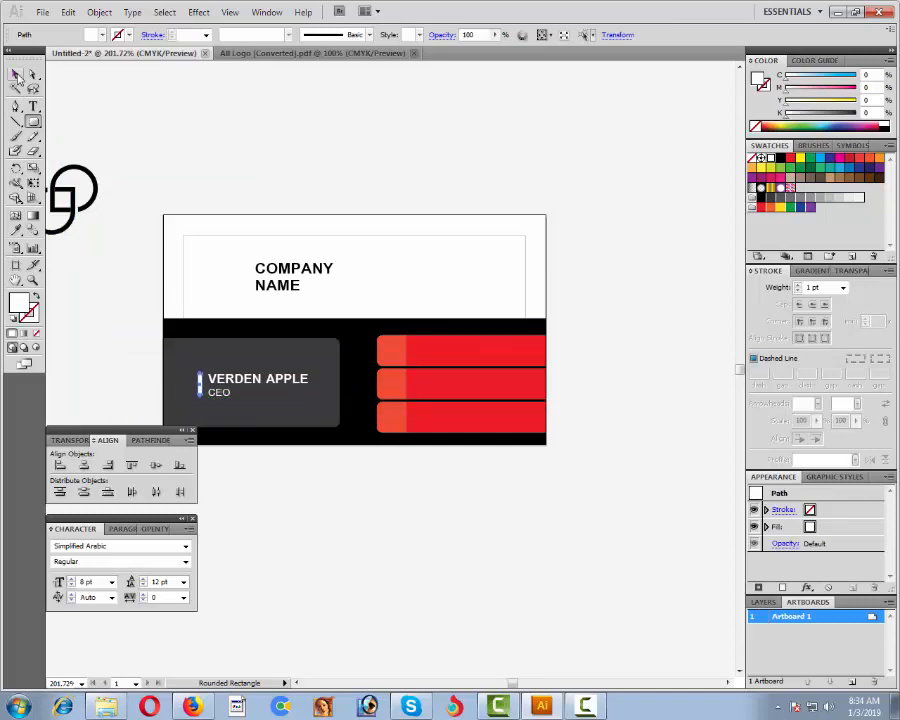
left_click(791, 160)
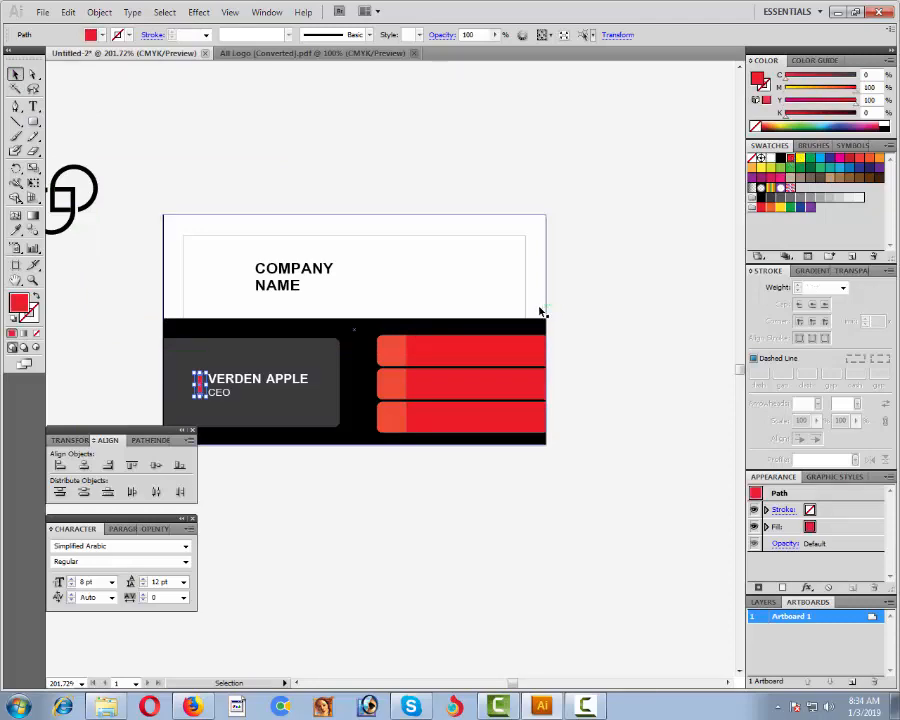
left_click(540, 311)
left_click(201, 387)
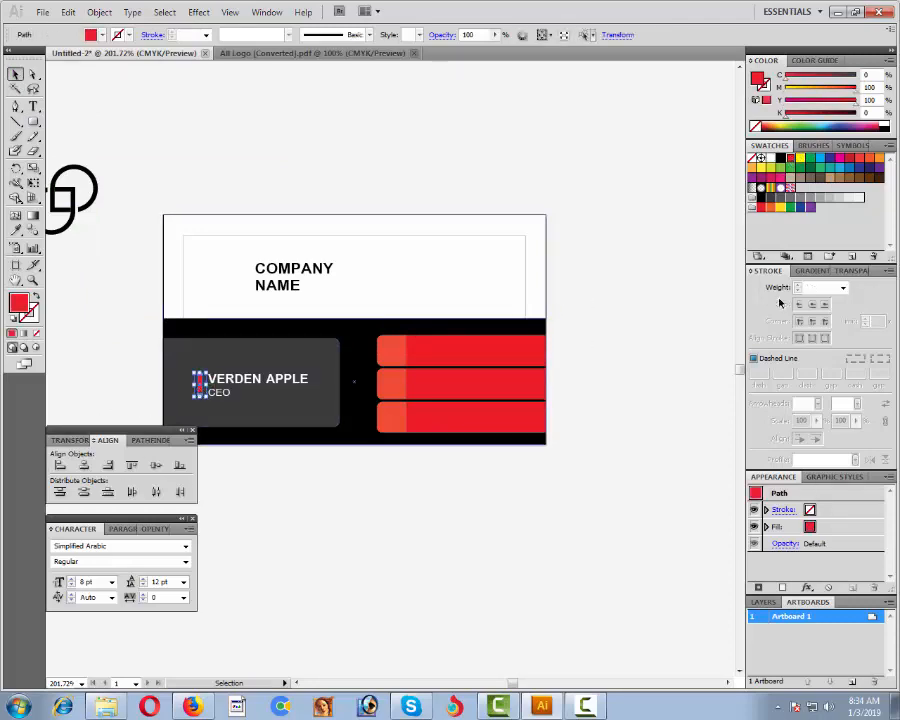
Shorten the thin red bar slightly at its lower end to suit the height of the two text lines.
left_click_drag(115, 263, 388, 466)
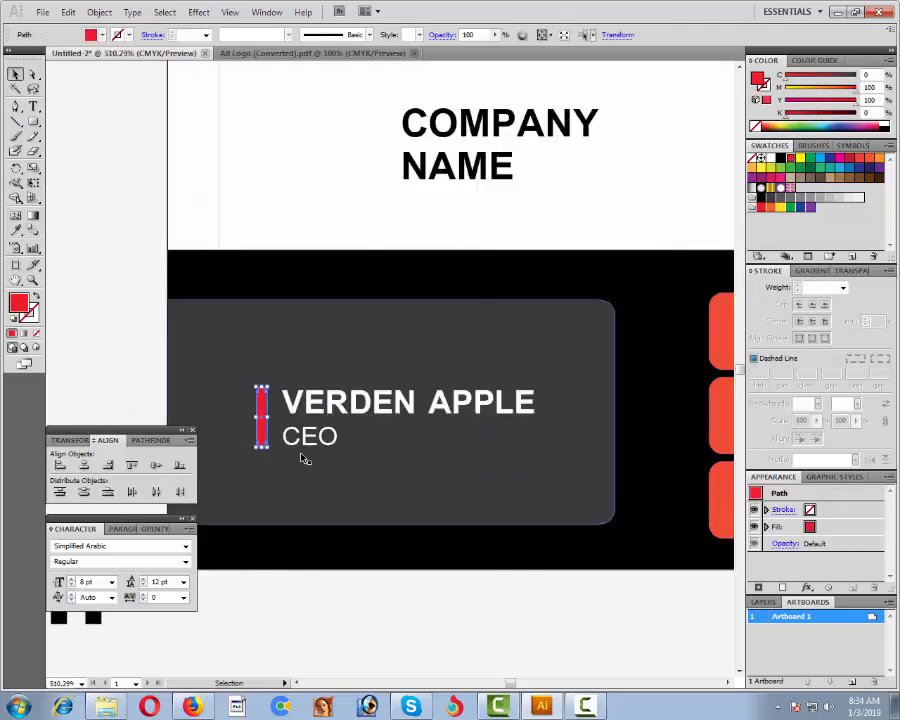
left_click_drag(262, 385, 258, 388)
left_click(307, 597)
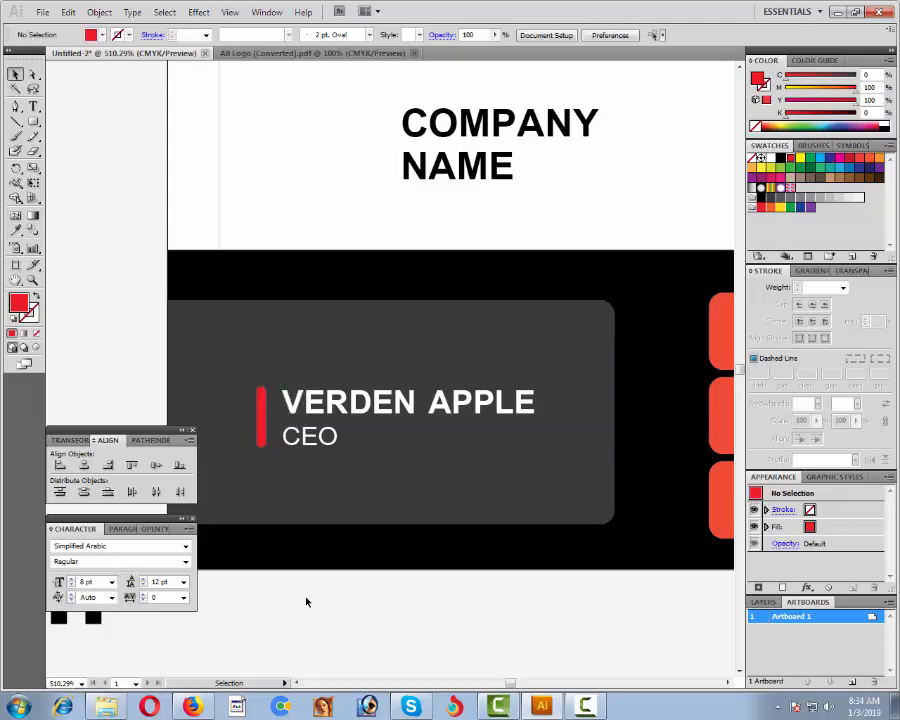
key("ctrl+minus")
key("ctrl+minus")
key("ctrl+minus")
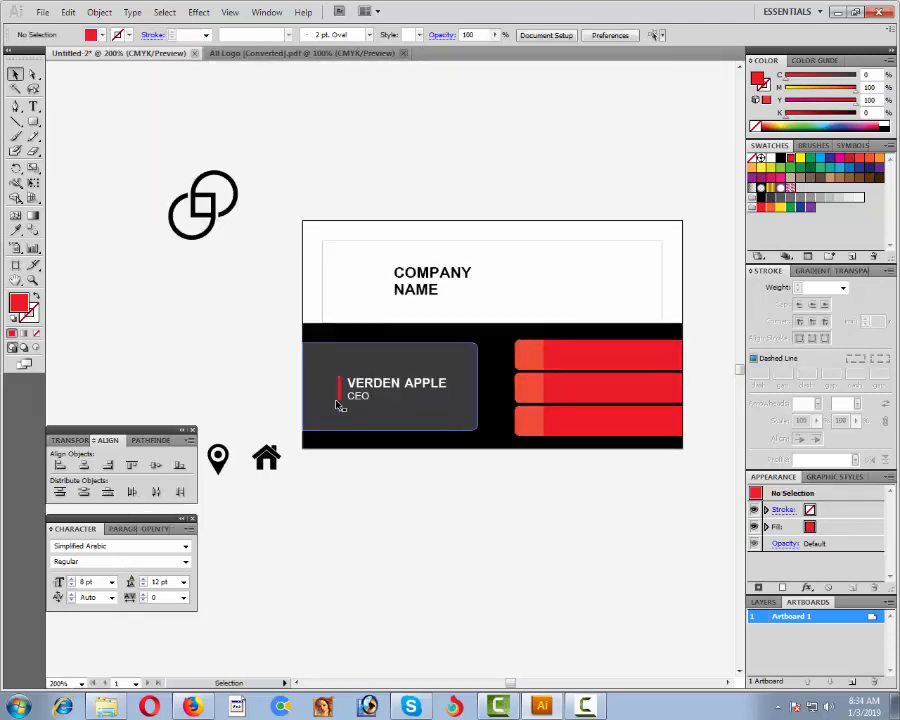
left_click_drag(250, 257, 479, 482)
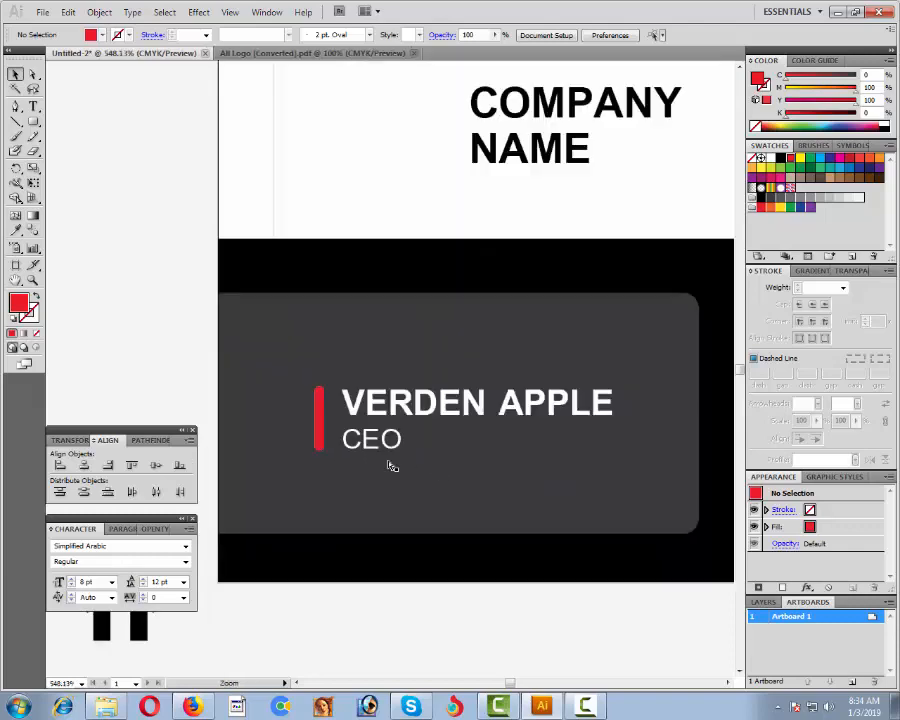
left_click(320, 434)
left_click_drag(319, 451, 319, 446)
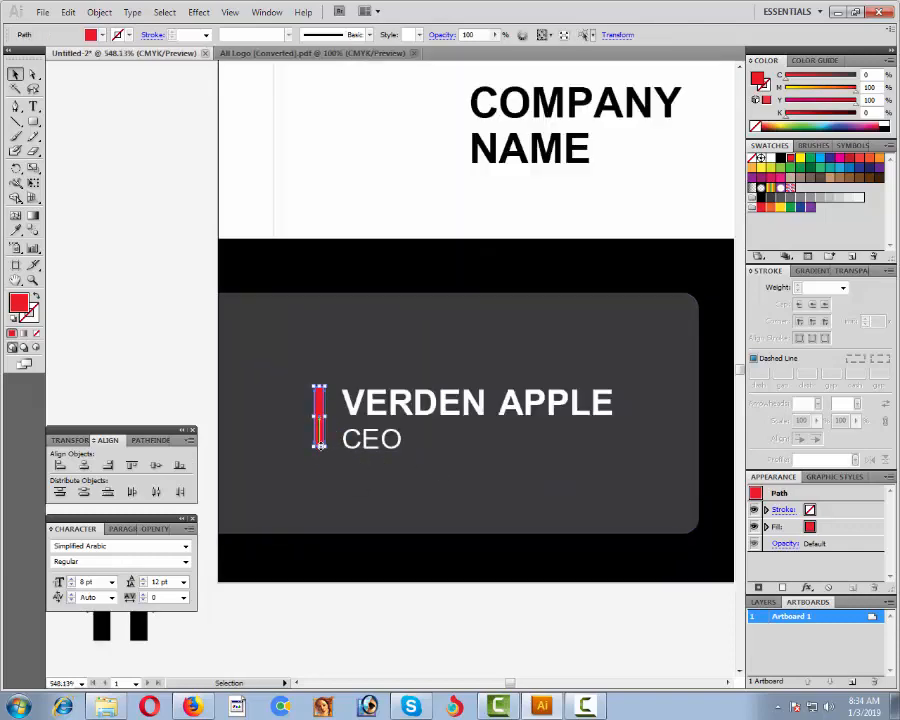
Nudge the name and CEO texts slightly left, closer to the thin red bar.
left_click(378, 408)
left_click(376, 447, "shift")
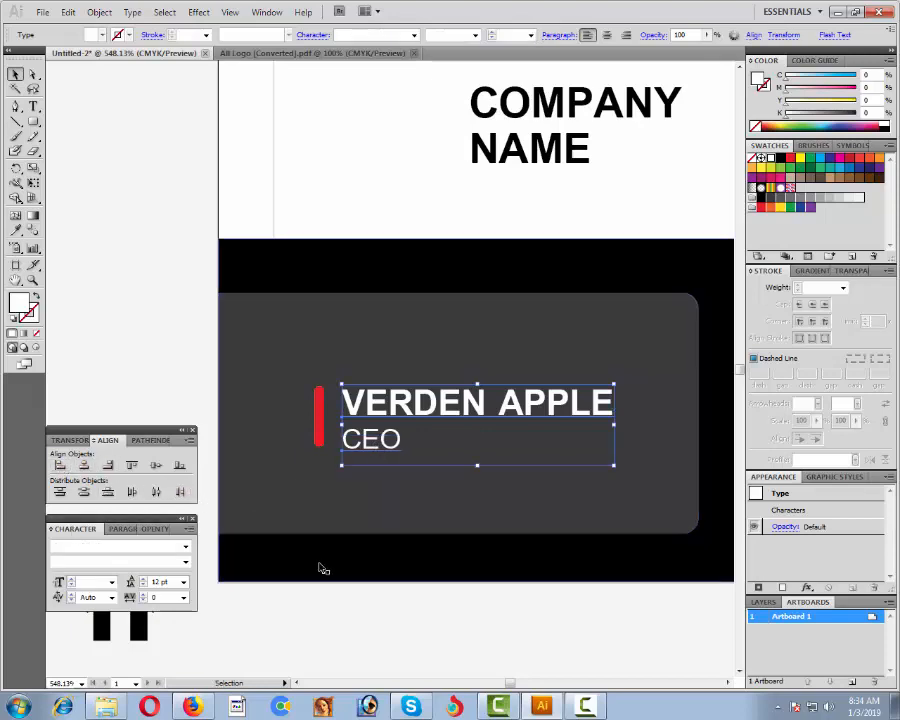
key("Left")
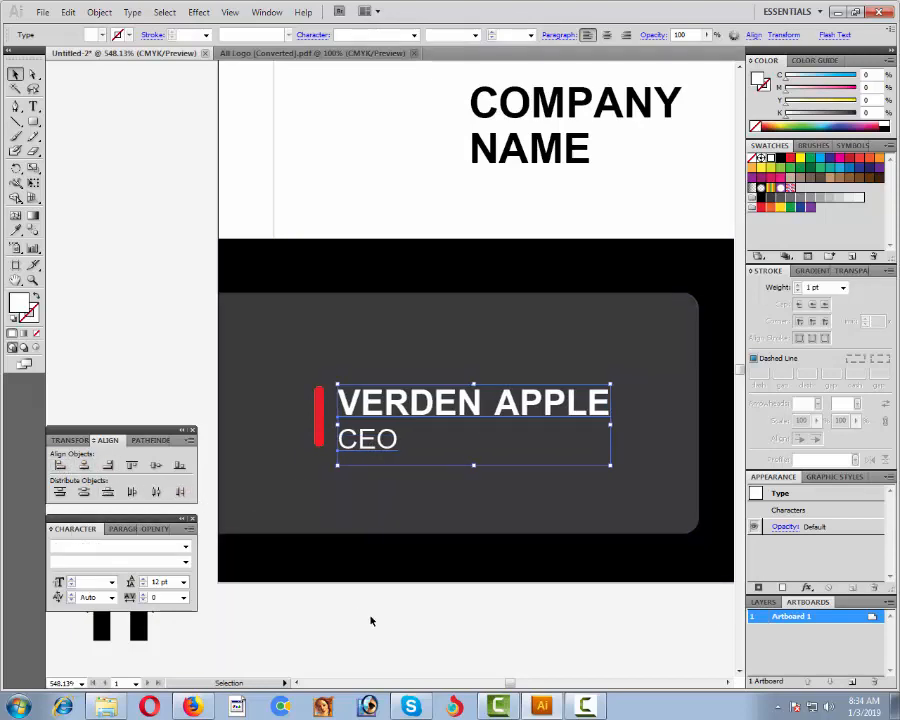
Fine-tune the upper end of the thin red bar to line up with the name text.
left_click(319, 440)
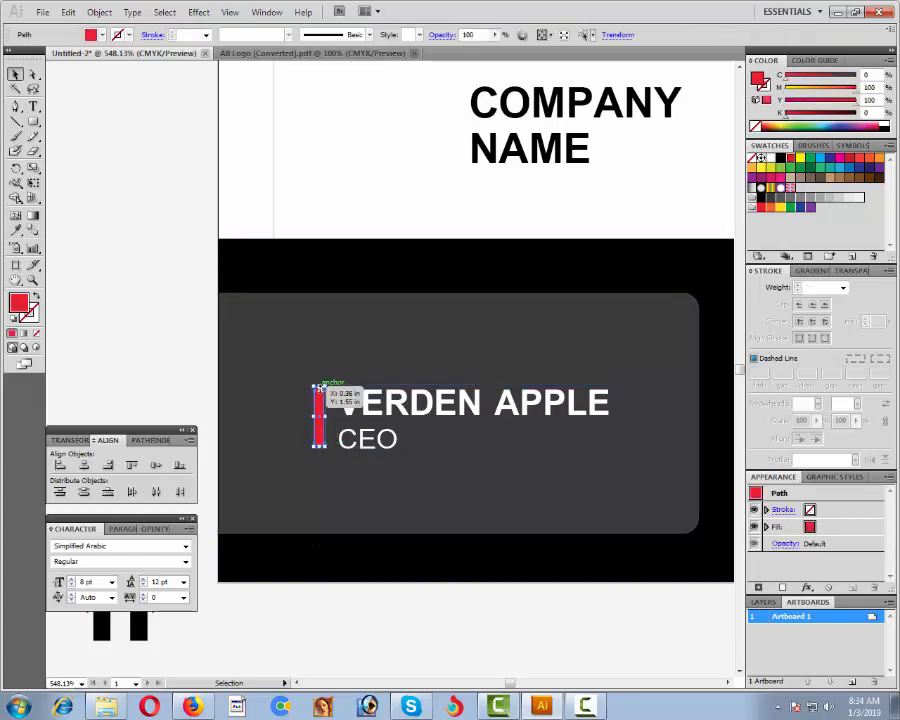
left_click_drag(318, 387, 320, 387)
key("ctrl+minus")
key("ctrl+minus")
key("ctrl+minus")
left_click(454, 505)
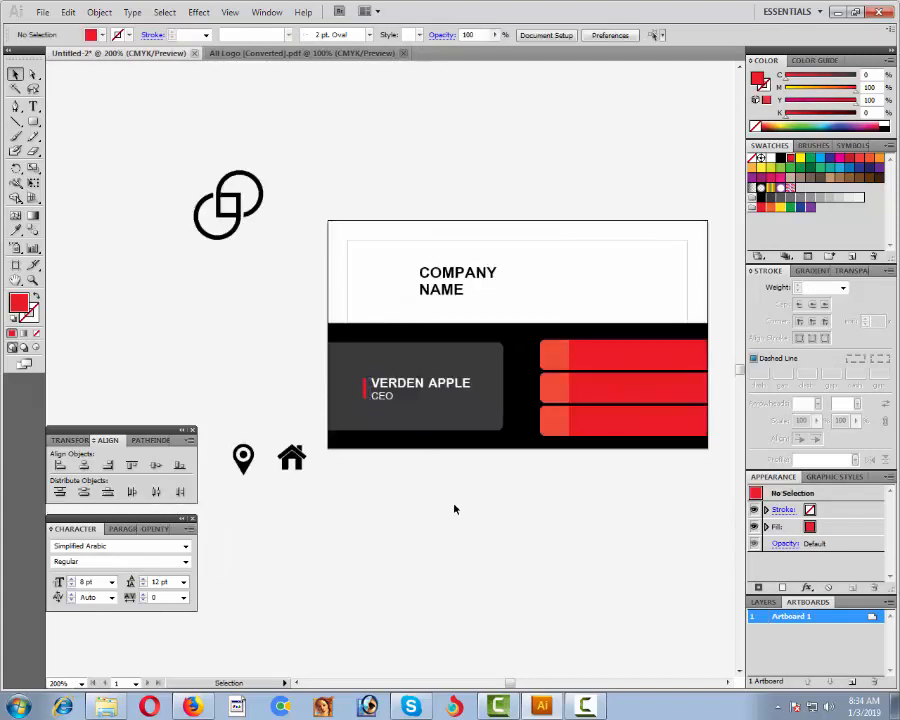
Ungroup the interlocking-rings logo beside the card into separate shapes.
left_click_drag(492, 537, 405, 540)
key("alt+space")
left_click(169, 217)
left_click(169, 217)
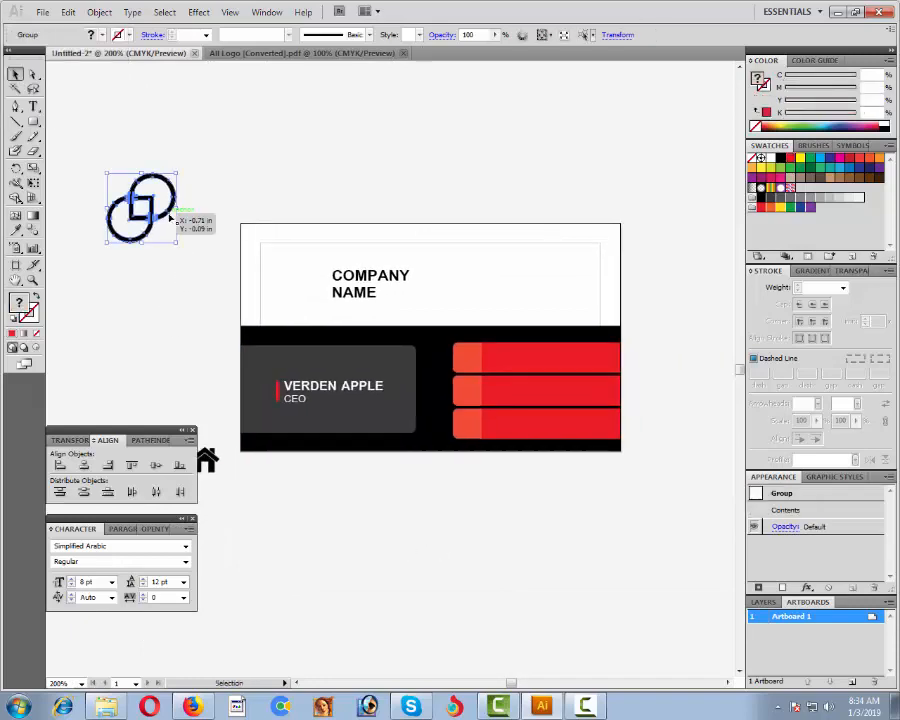
right_click(186, 218)
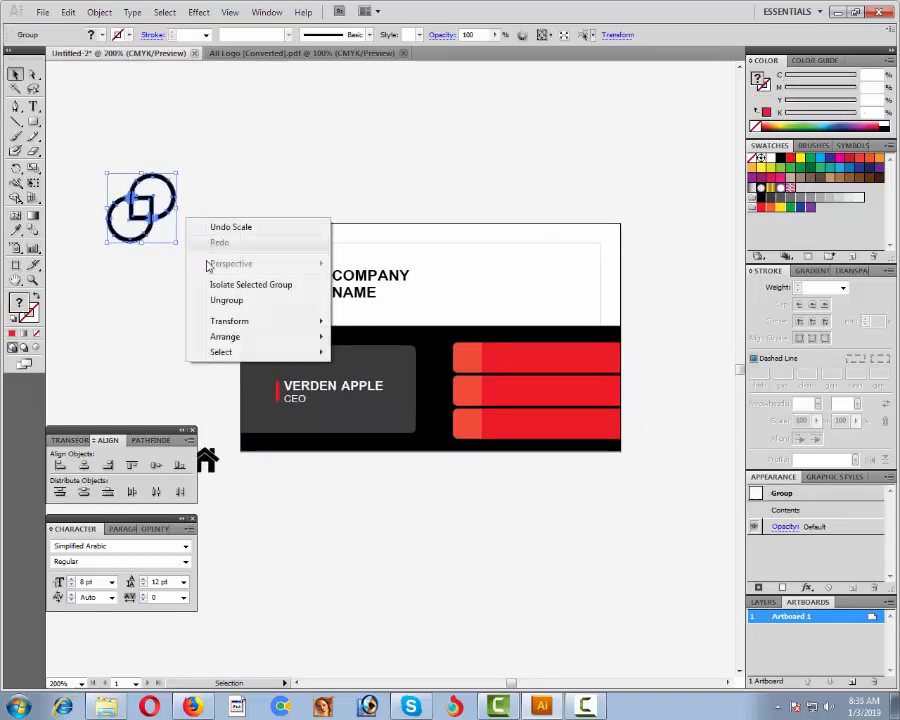
left_click(216, 298)
left_click(84, 157)
left_click_drag(82, 135, 185, 301)
right_click(174, 221)
left_click(159, 296)
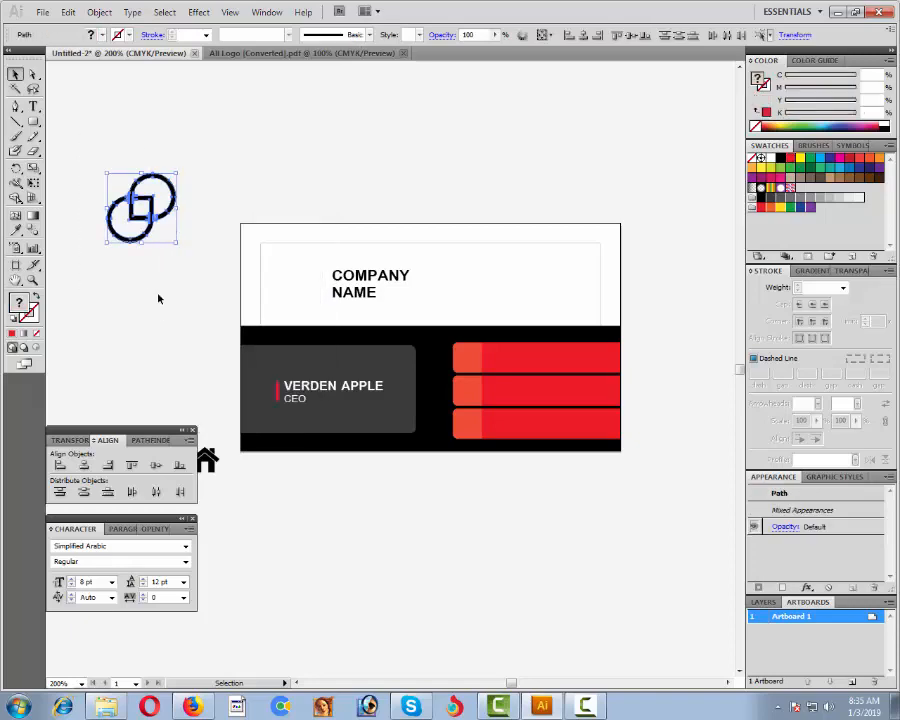
Recolour both interlocking rings of the logo beside the card from black to the red swatch.
left_click(163, 216)
left_click(153, 205)
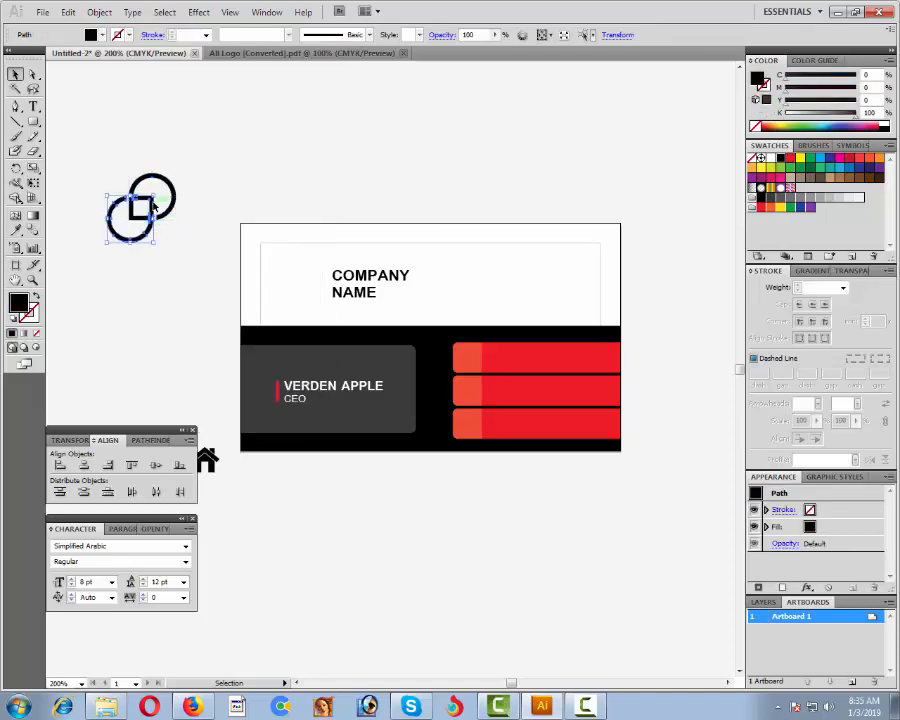
left_click(174, 200)
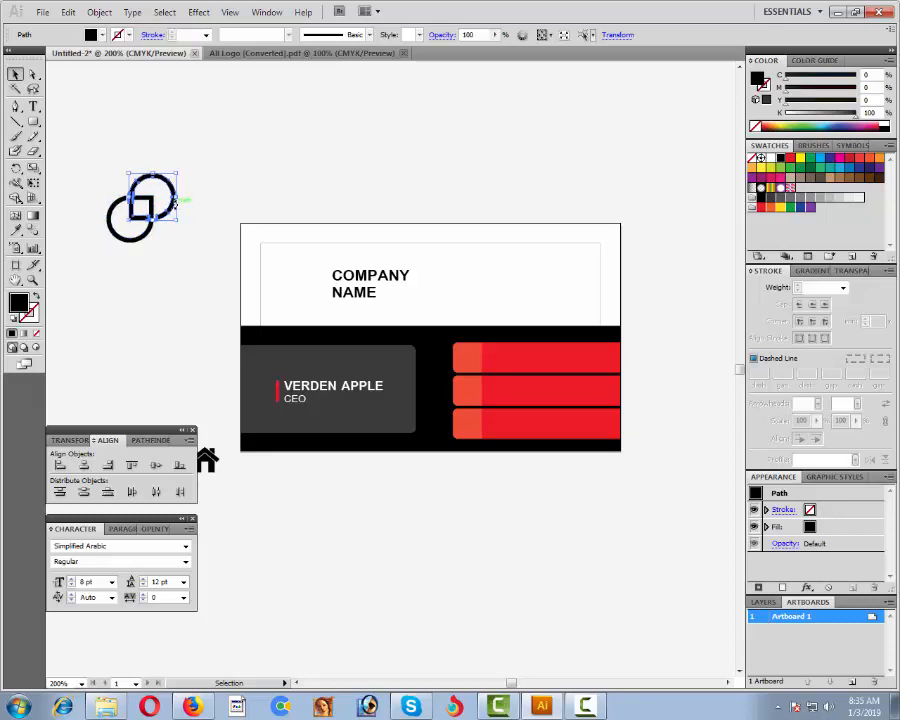
left_click(791, 159)
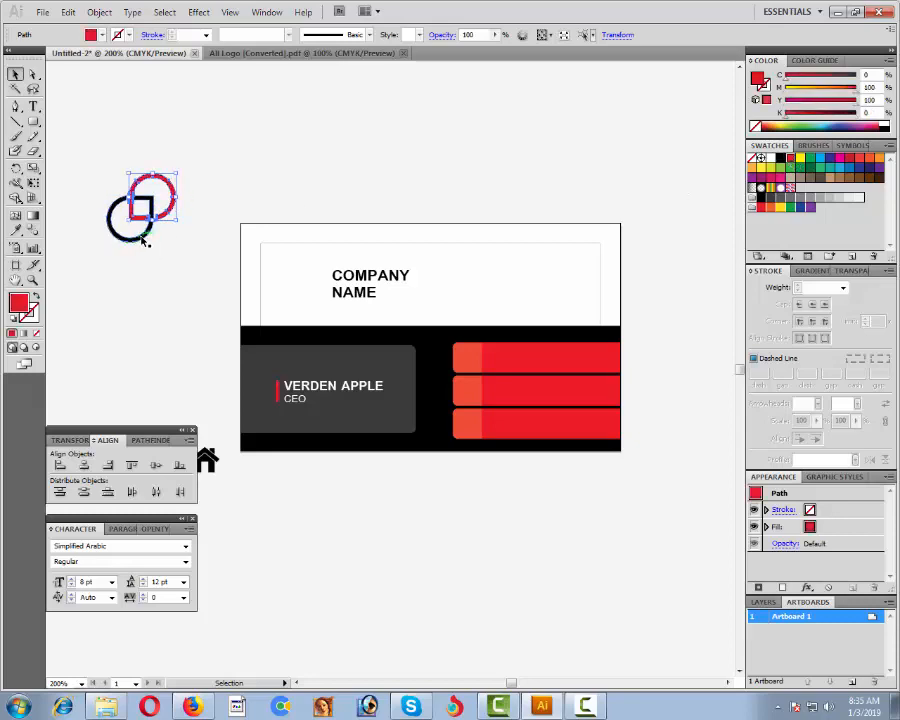
left_click(143, 239)
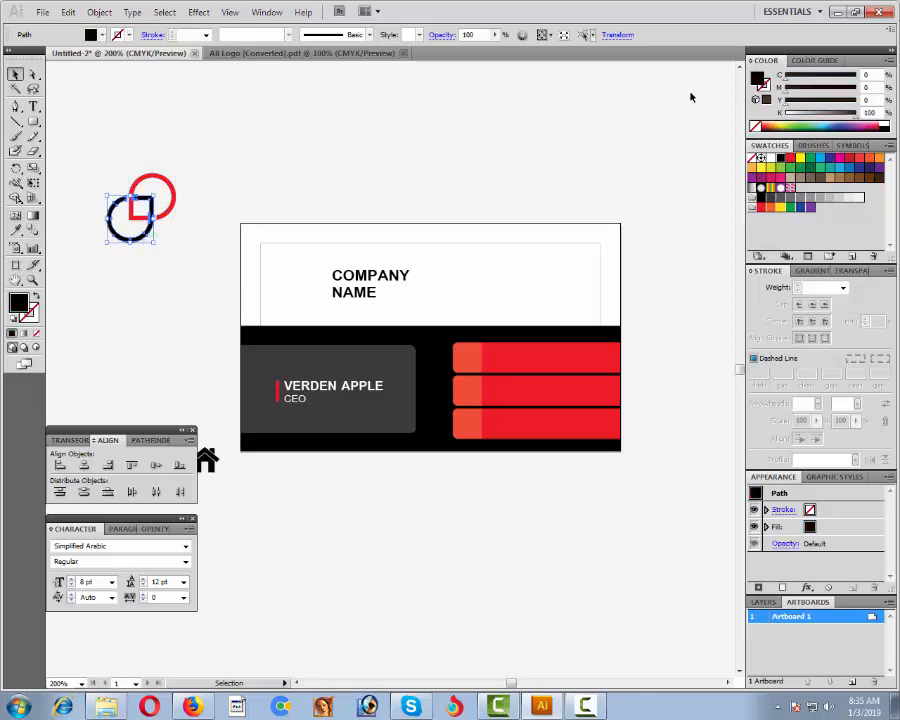
left_click(791, 159)
Scale the red ring logo down to match the company name's height and group its shapes.
left_click_drag(108, 140, 181, 288)
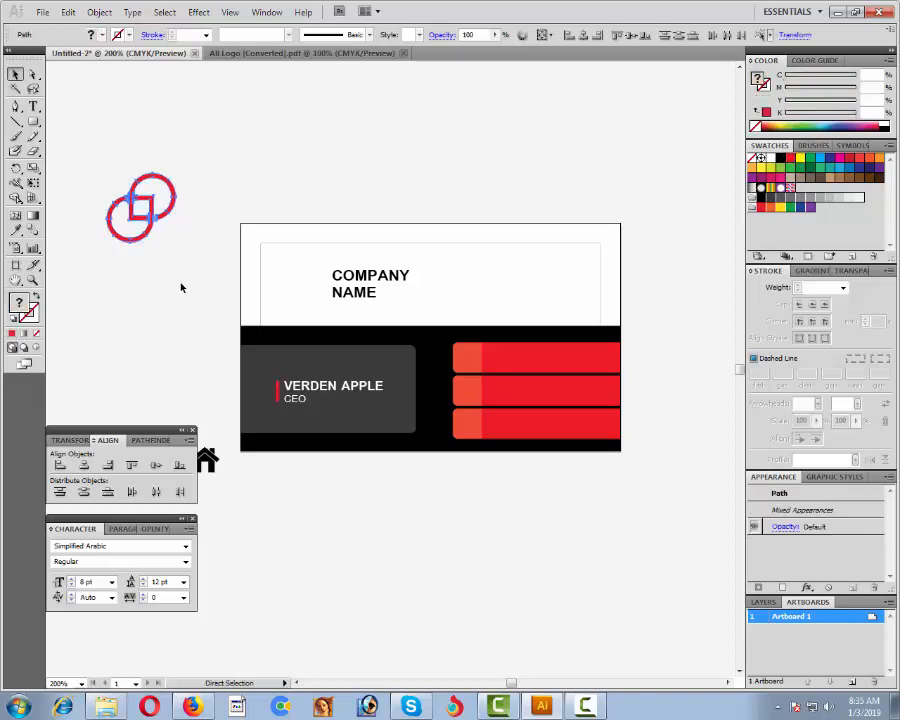
key("v")
left_click_drag(176, 243, 228, 254)
left_click(168, 234)
key("ctrl+z")
left_click_drag(104, 146, 190, 294)
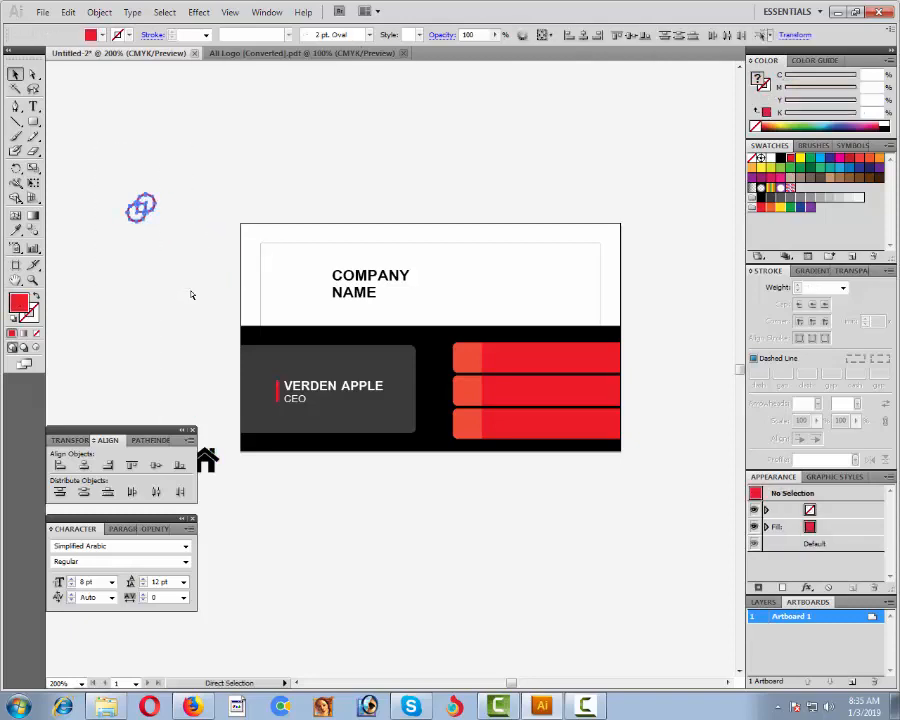
key("ctrl+g")
left_click(182, 270)
Place the ring logo just left of the company name and nudge both together to adjust their position in the white area.
left_click_drag(149, 215, 323, 300)
left_click(349, 296, "shift")
key("Right")
key("Right")
key("Right")
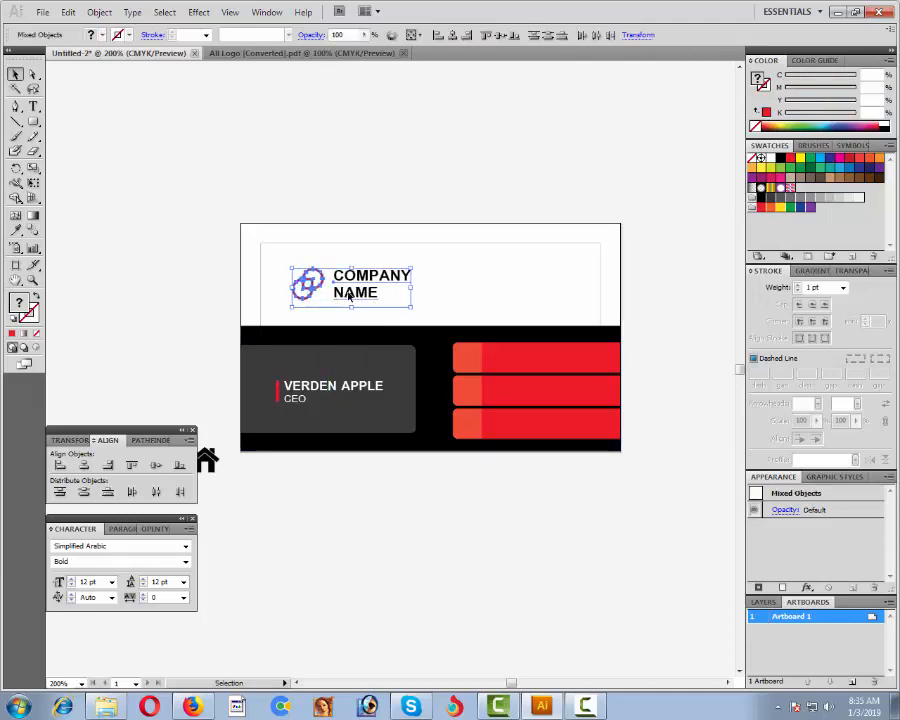
key("Down")
key("Down")
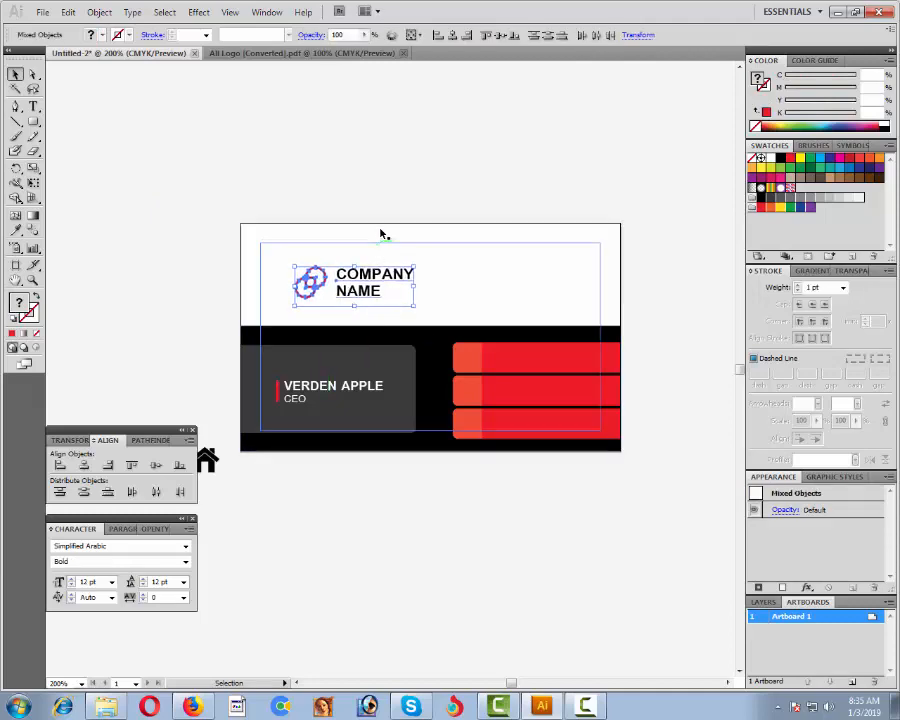
key("Up")
left_click(443, 150)
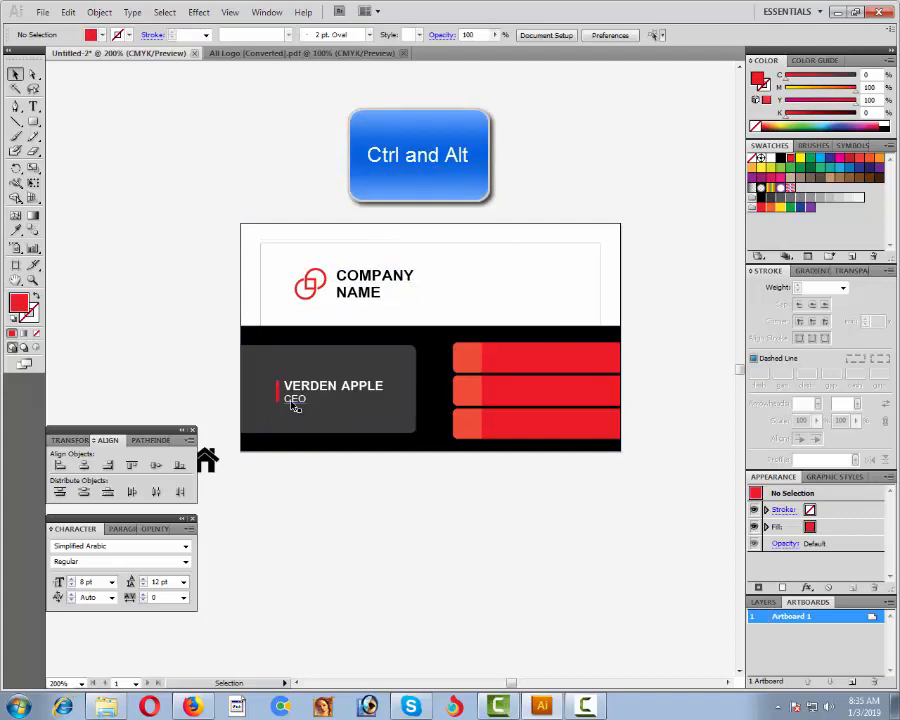
Copy the CEO text onto the uppermost red bar and replace it with the two-line placeholder street address.
left_click_drag(295, 405, 501, 365)
double_click(501, 362)
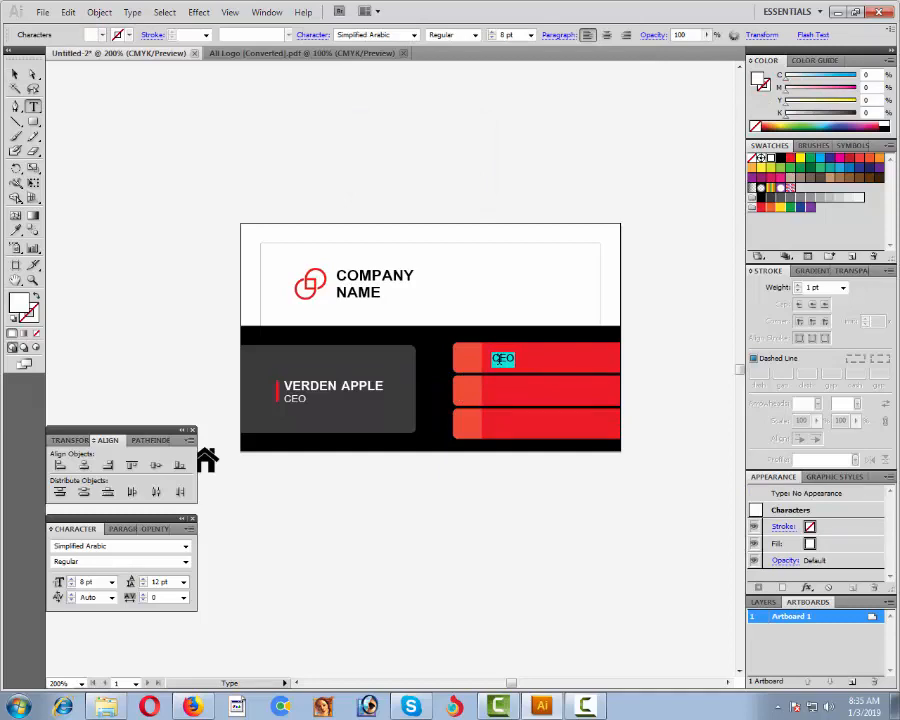
type("S")
type("treet Address")
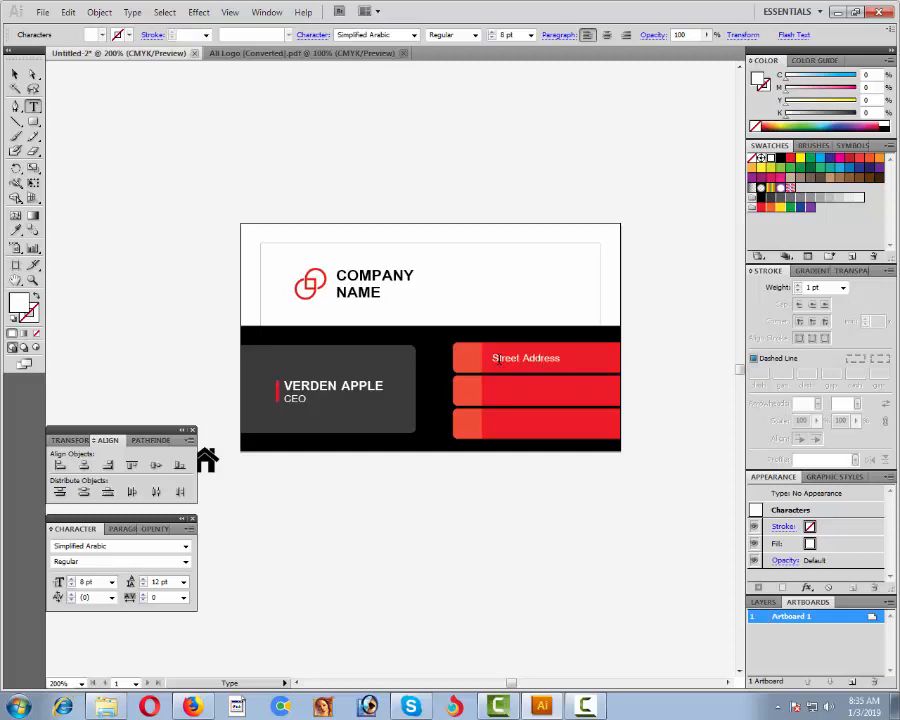
type(" hear")
left_click(499, 360, "ctrl")
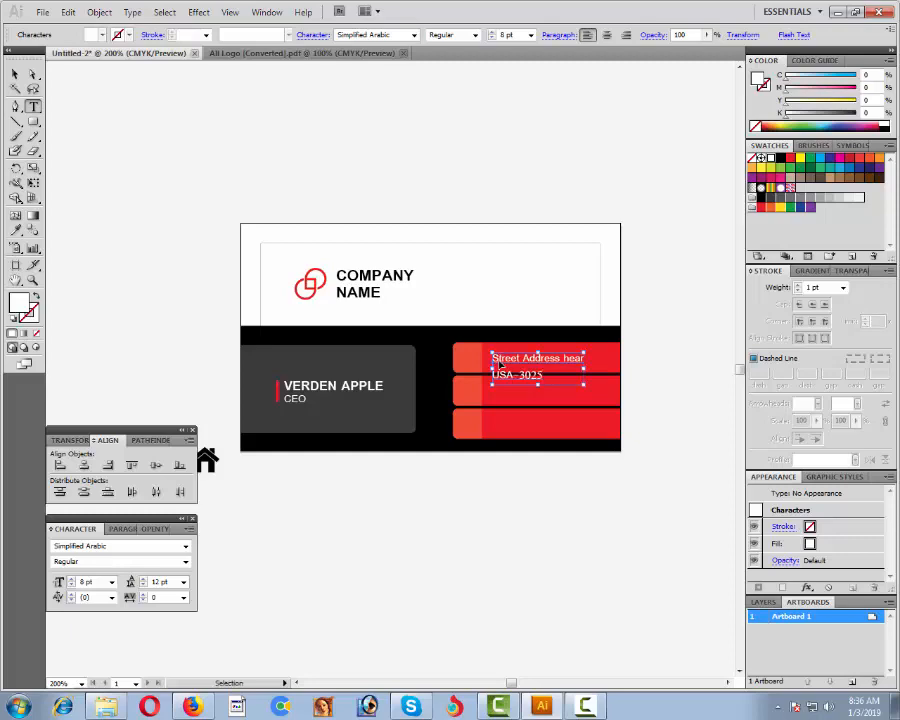
Reduce the line spacing of the two-line address text to 8 pt.
left_click(143, 586)
left_click(143, 586)
left_click(143, 586)
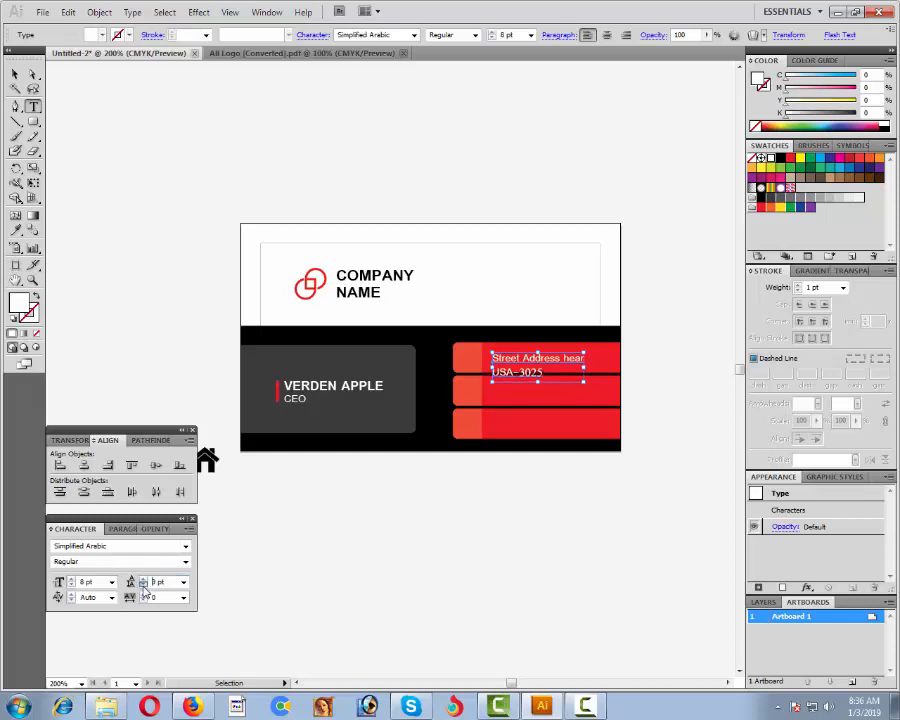
left_click(143, 586)
left_click(15, 74)
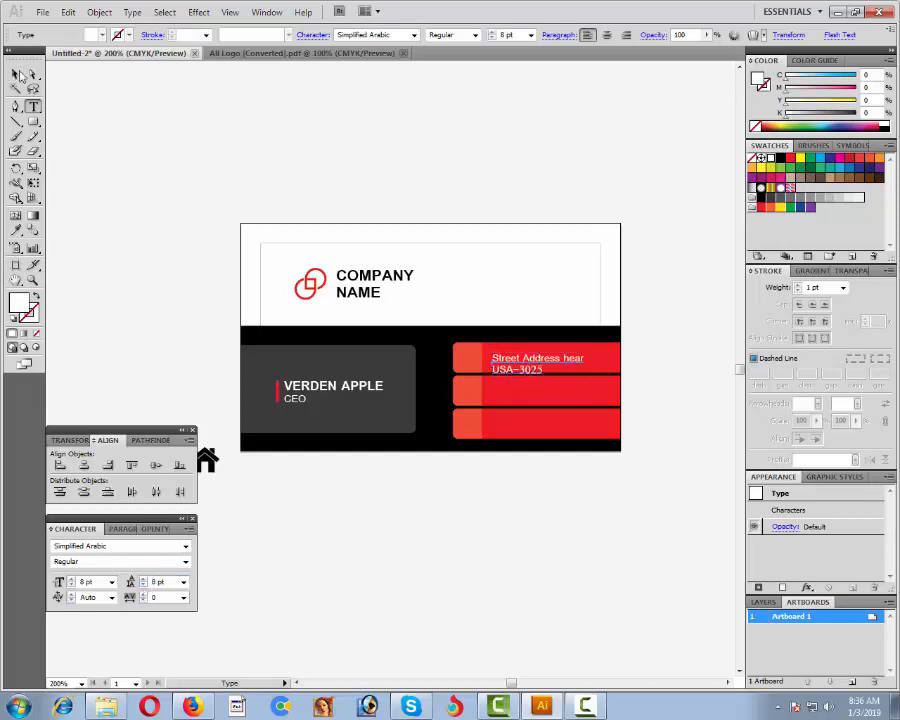
Nudge the address text upward and fine-tune it so it sits vertically centred in the uppermost red bar.
key("Up")
key("Up")
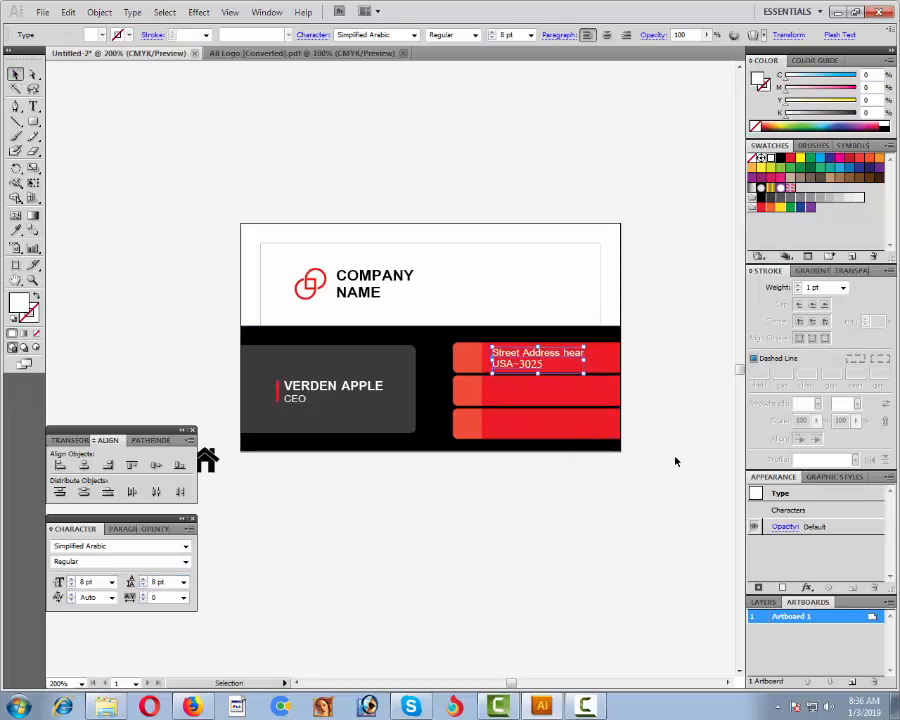
left_click(677, 460)
left_click_drag(163, 181, 661, 529)
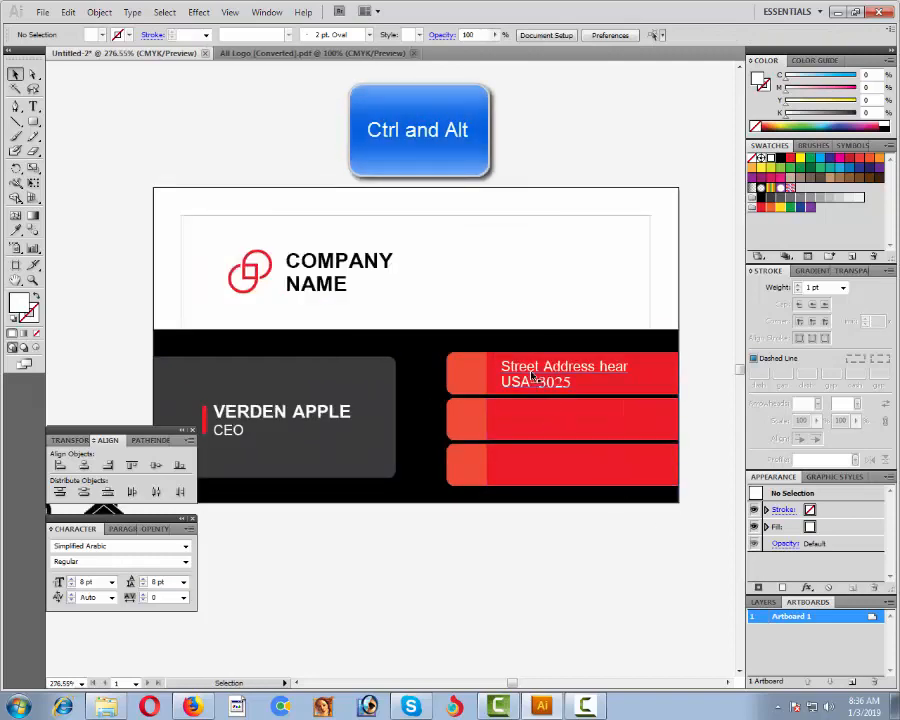
left_click(532, 376)
key("Down")
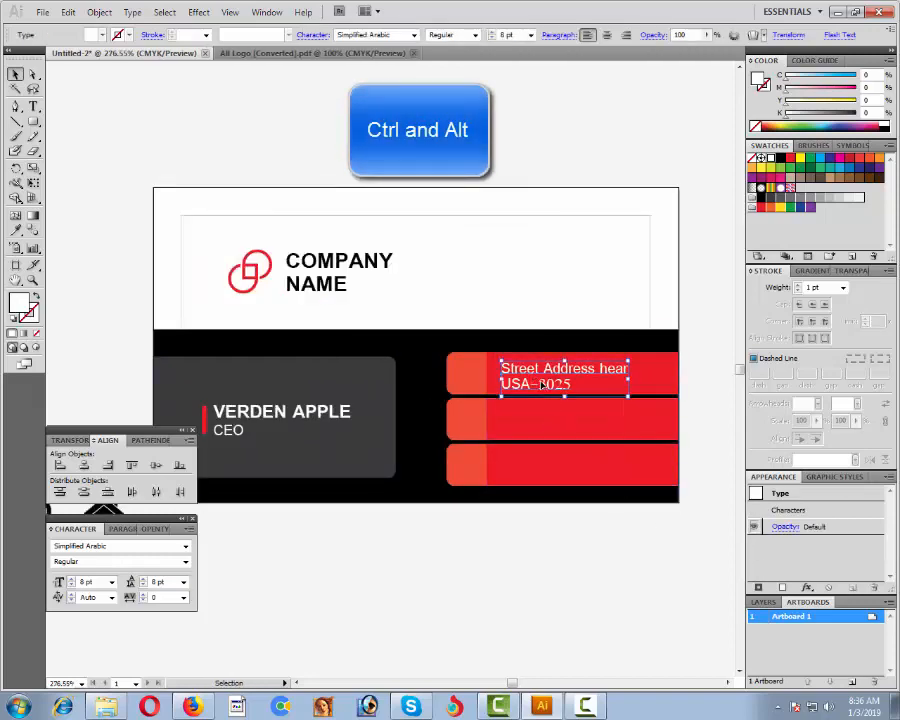
Copy the address text onto the middle red bar, replace it with two lines of phone numbers and nudge it slightly up.
left_click_drag(557, 377, 560, 421)
triple_click(558, 420)
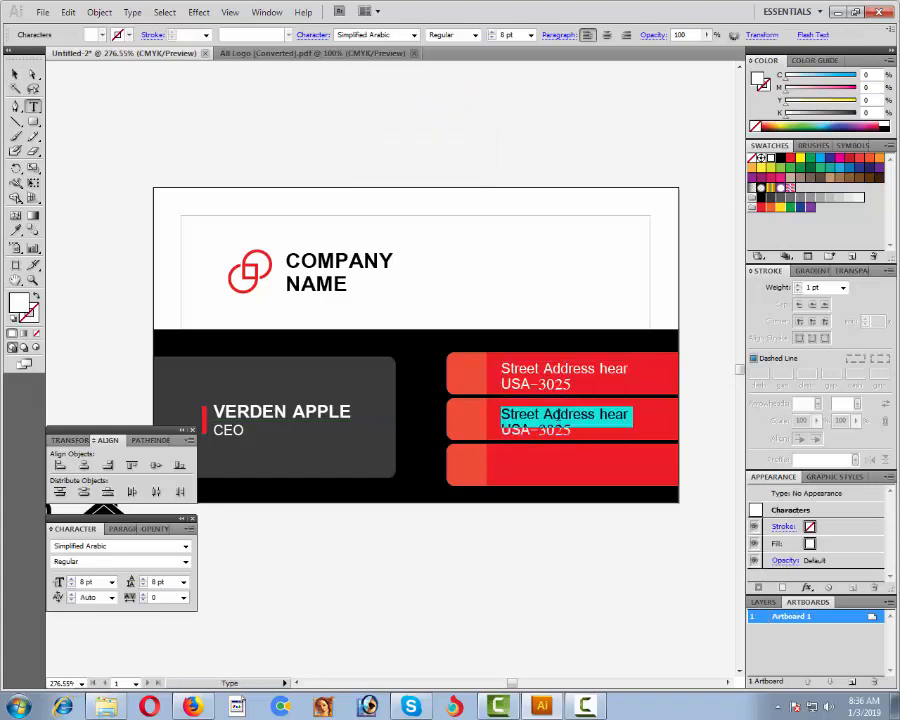
key("BackSpace")
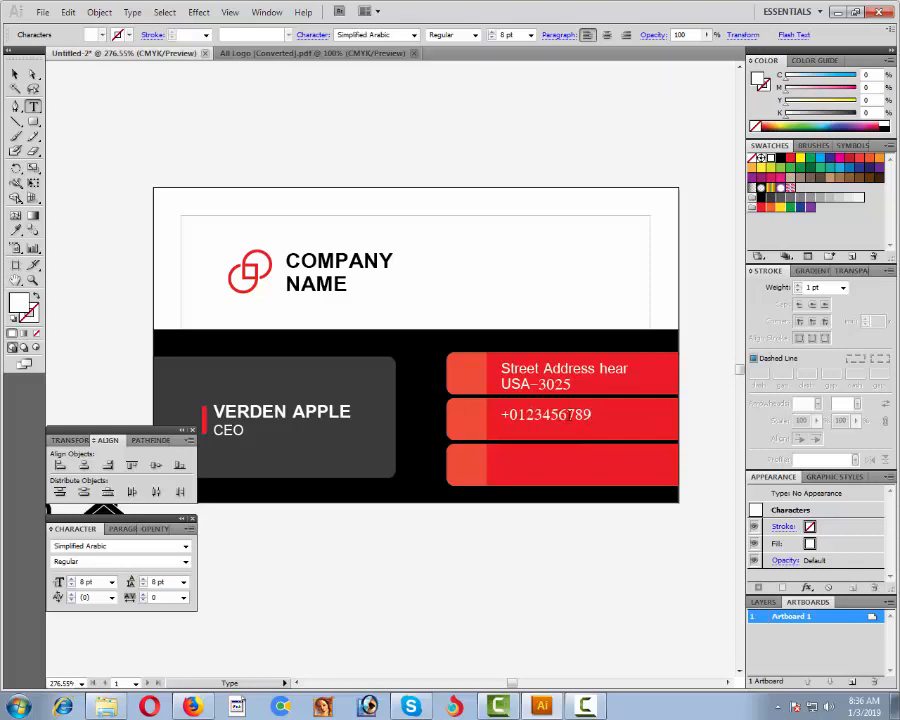
type("123456789")
key("Escape")
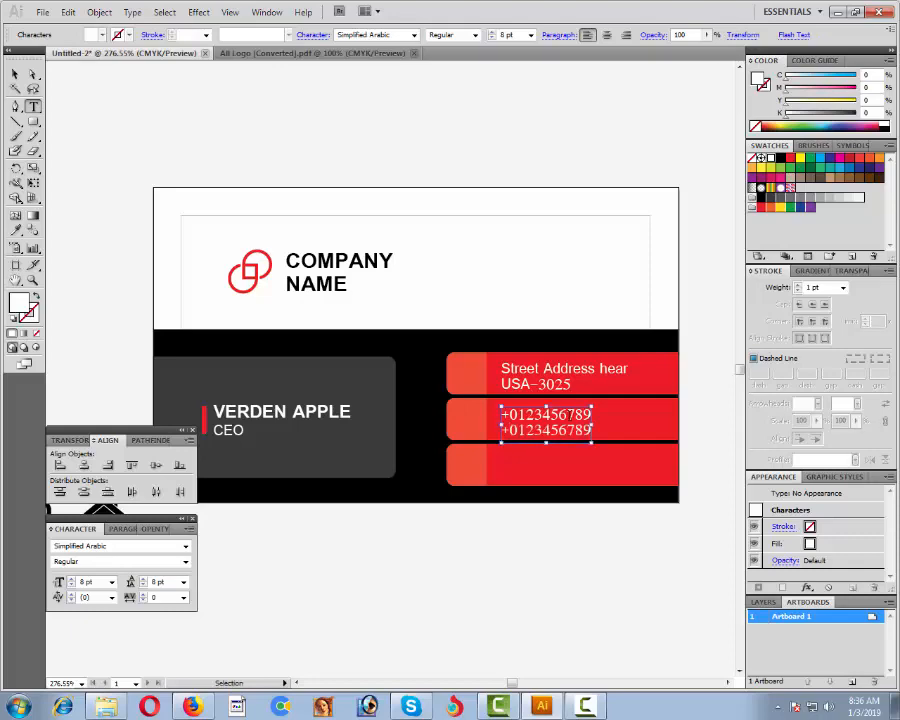
key("Up")
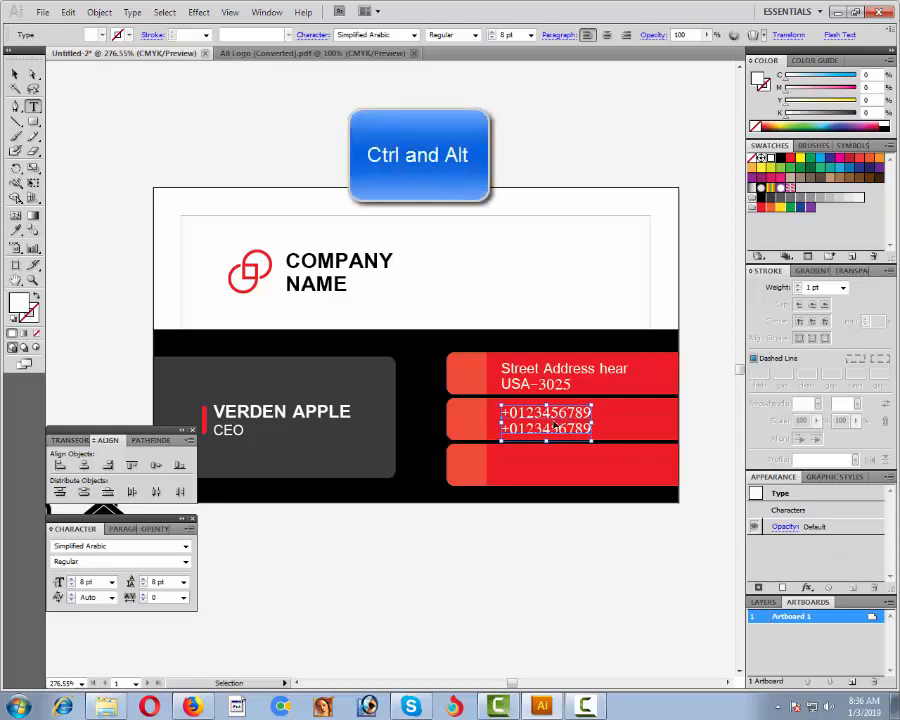
Copy the phone text onto the lowest red bar and replace it with the placeholder e-mail address.
left_click_drag(522, 414, 523, 459)
double_click(522, 457)
key("ctrl+a")
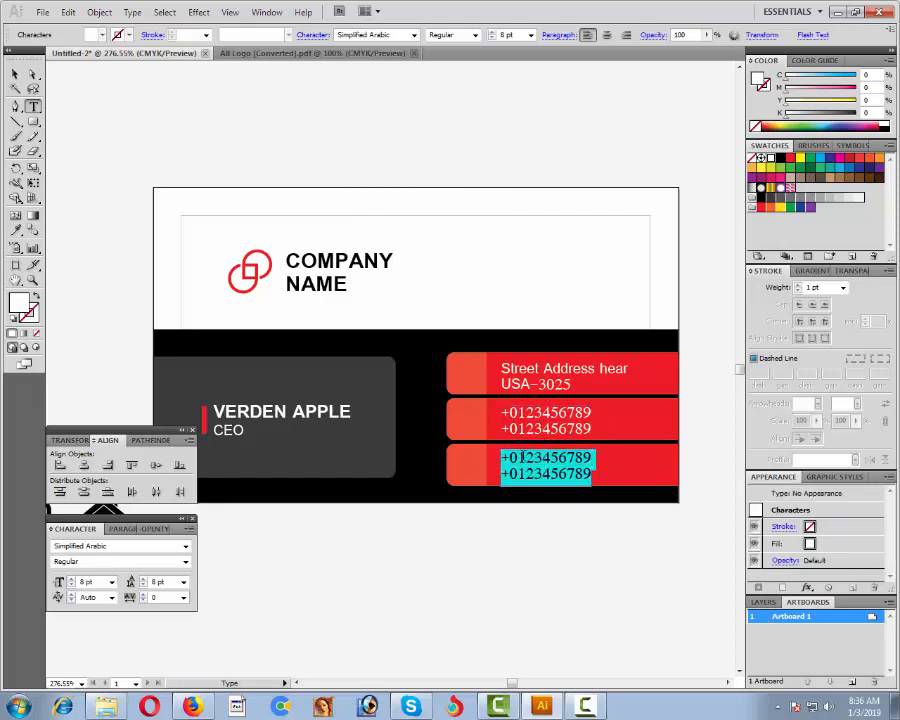
type("your")
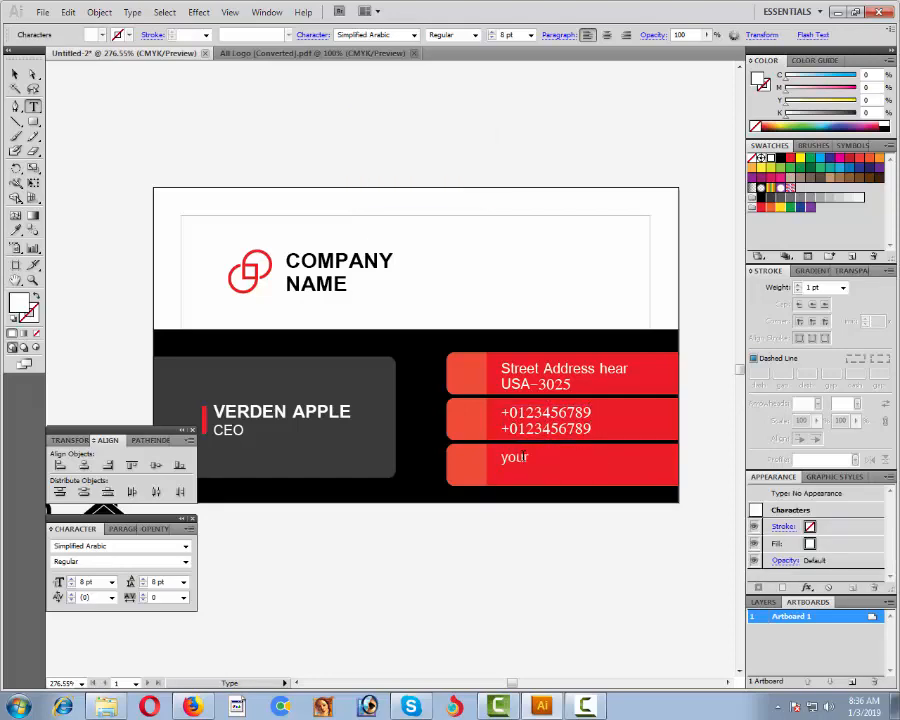
type("mail@gmail.com")
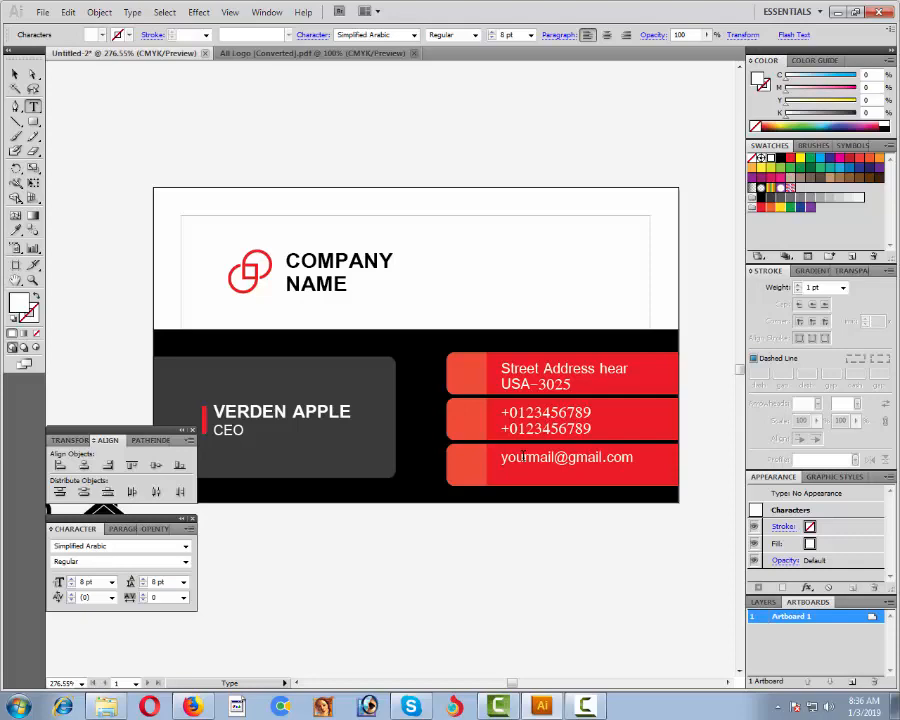
key("Escape")
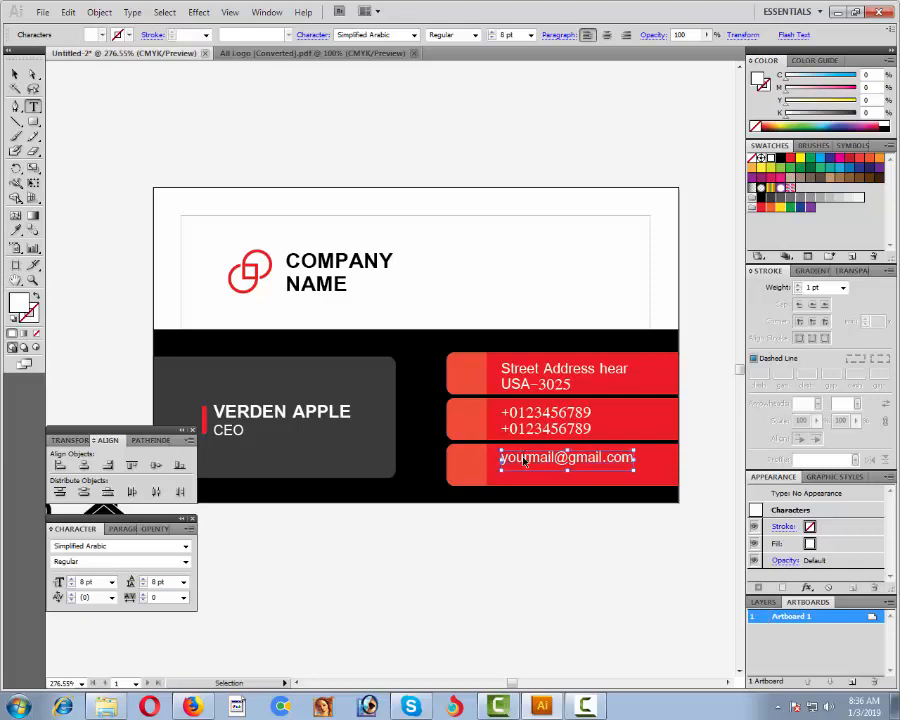
Nudge the e-mail text down to centre it vertically in the lowest red bar.
key("Down")
key("Down")
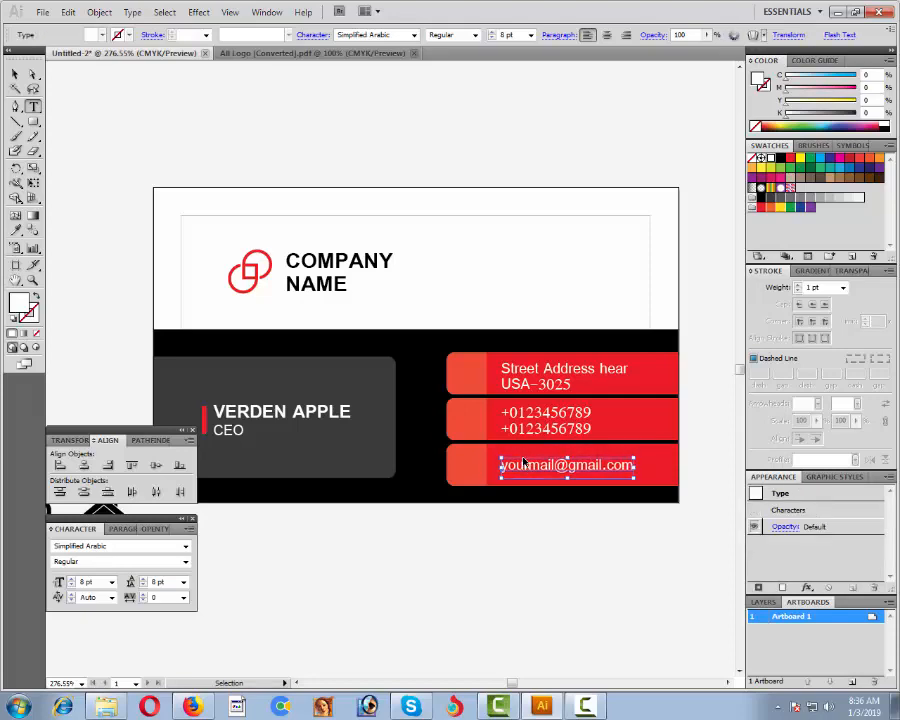
left_click(513, 580)
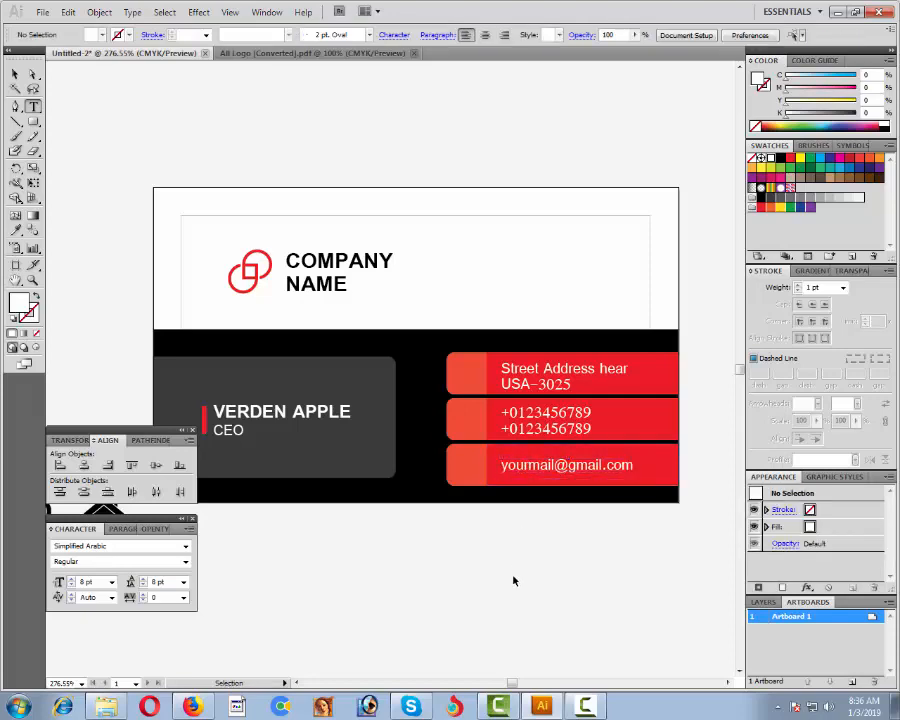
Scale down the envelope, globe, phone, pin and house icons together and move them onto the lowest red bar, with the envelope in its lighter block.
key("ctrl+minus")
key("ctrl+minus")
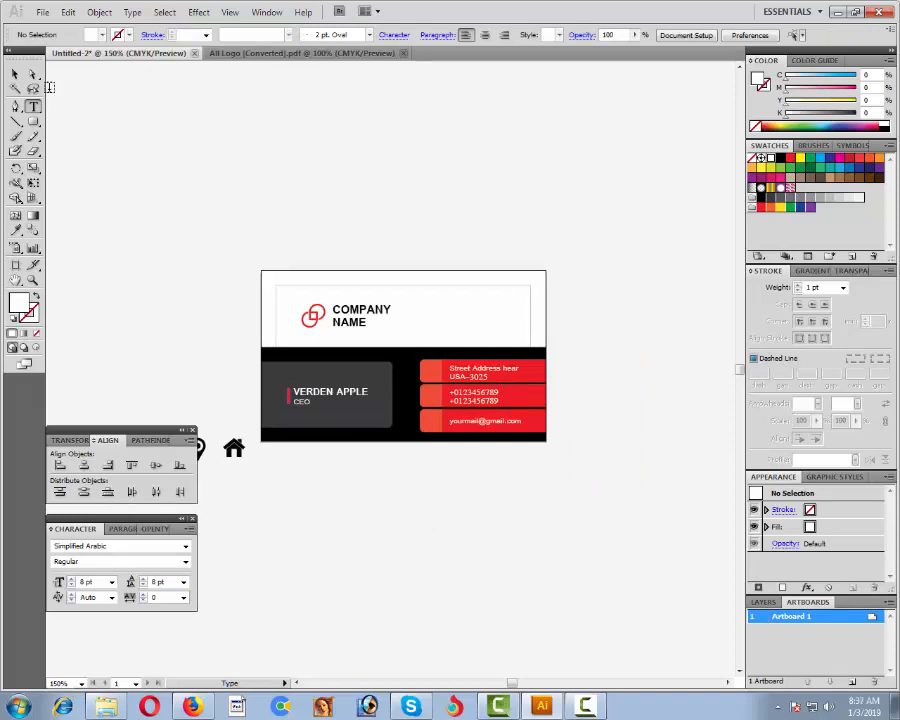
left_click(15, 74)
left_click_drag(326, 210, 450, 143)
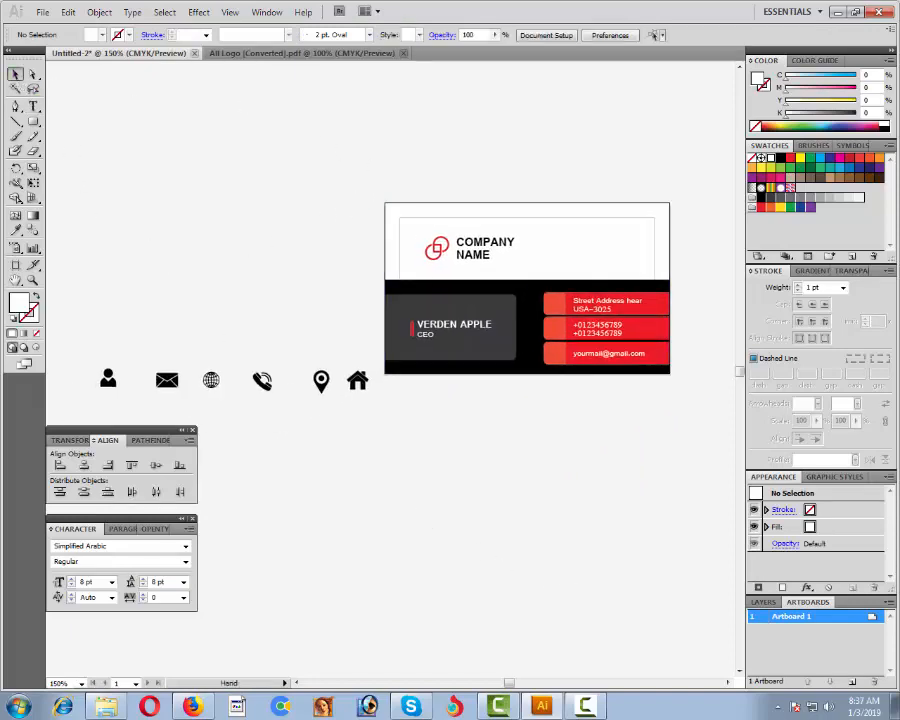
key("alt")
left_click_drag(150, 356, 367, 392)
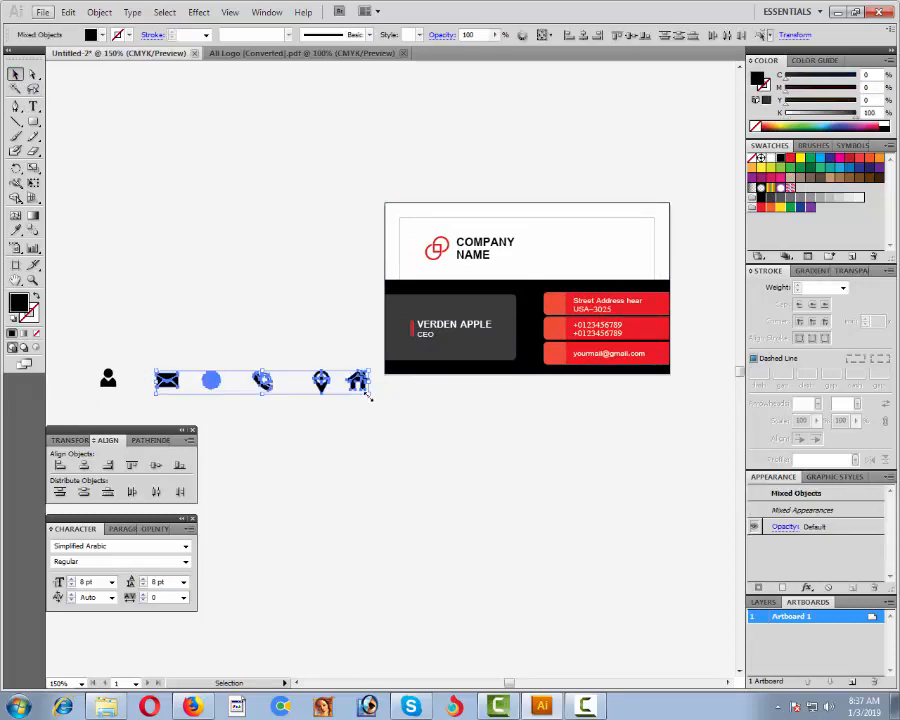
left_click(366, 395)
left_click_drag(152, 357, 341, 389)
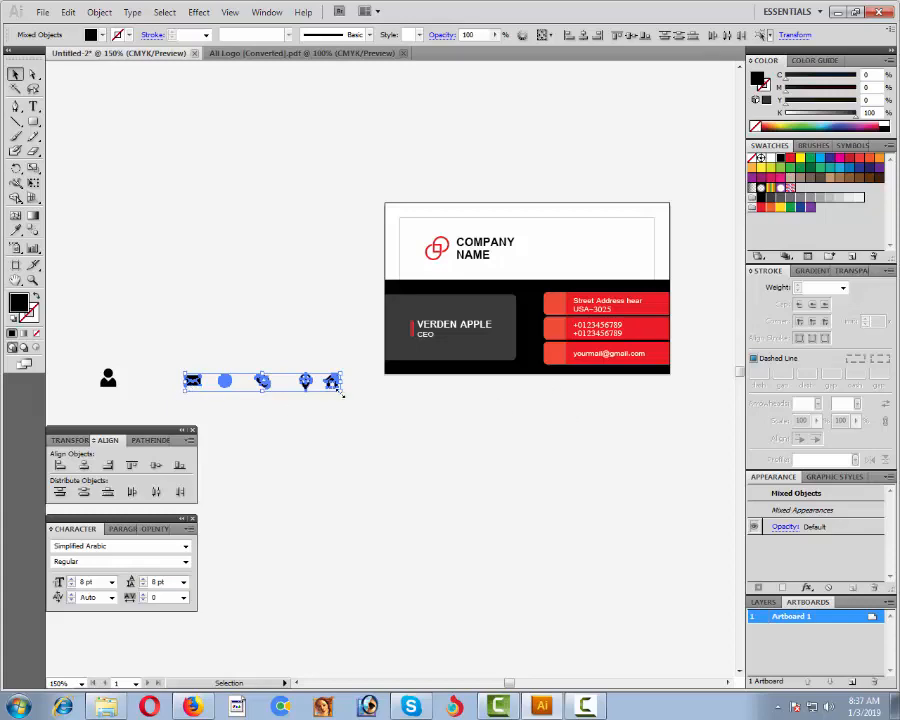
left_click_drag(341, 393, 322, 388)
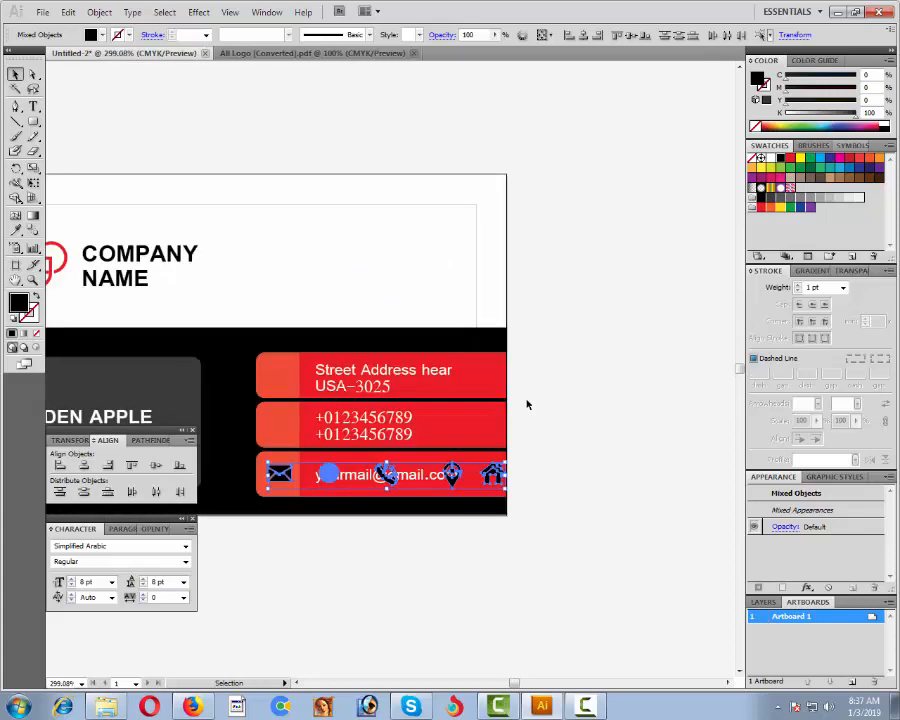
left_click(527, 404)
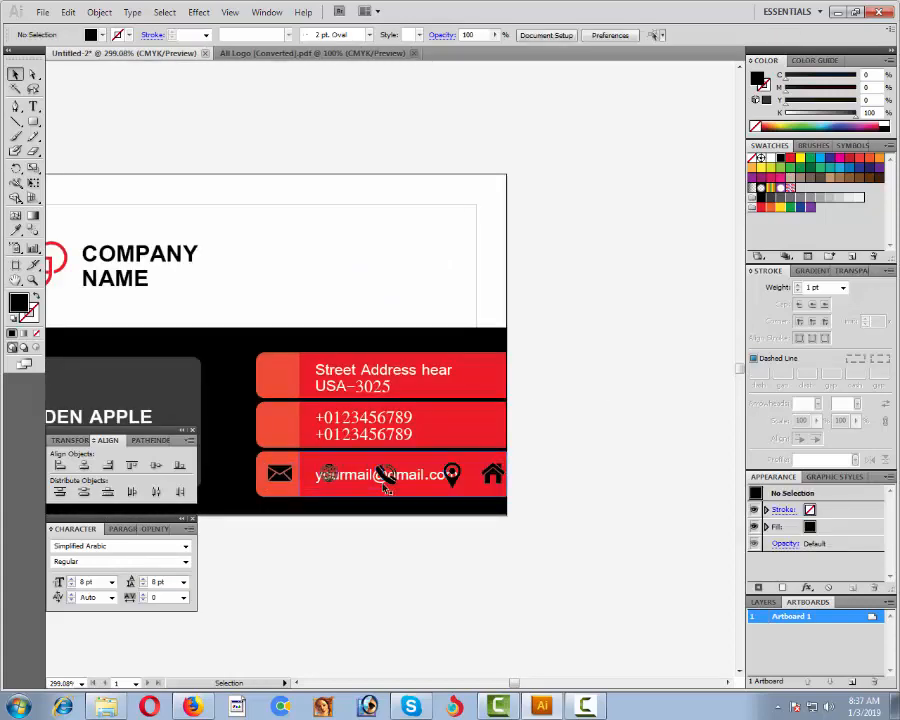
Place the phone and house icons in the lighter blocks beside the phone and address texts, and move the location pin below the card.
left_click_drag(378, 477, 277, 433)
left_click_drag(492, 474, 277, 376)
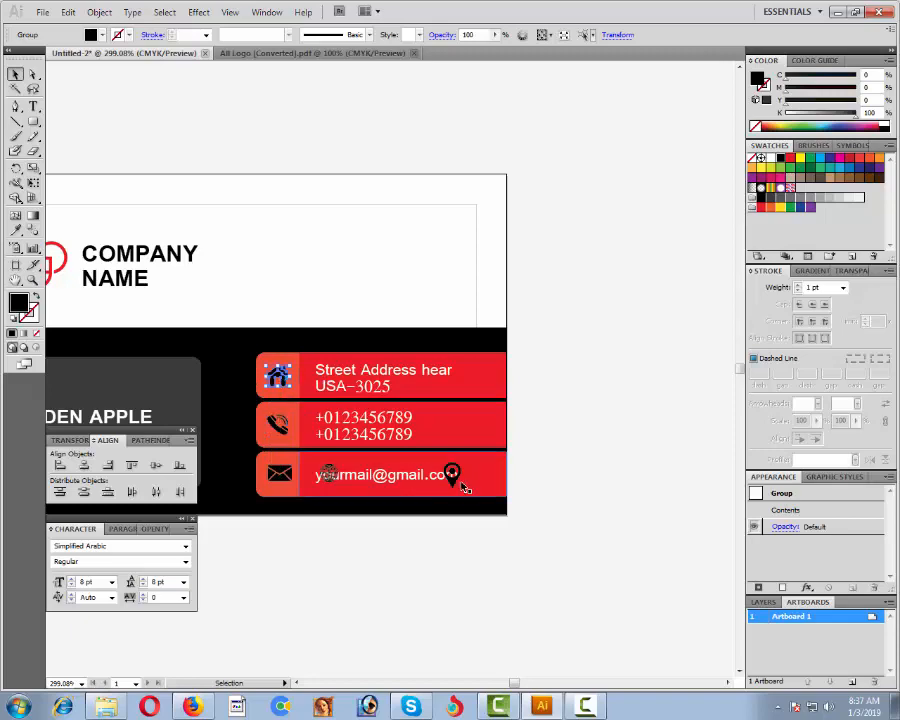
left_click_drag(452, 474, 366, 568)
key("ctrl+minus")
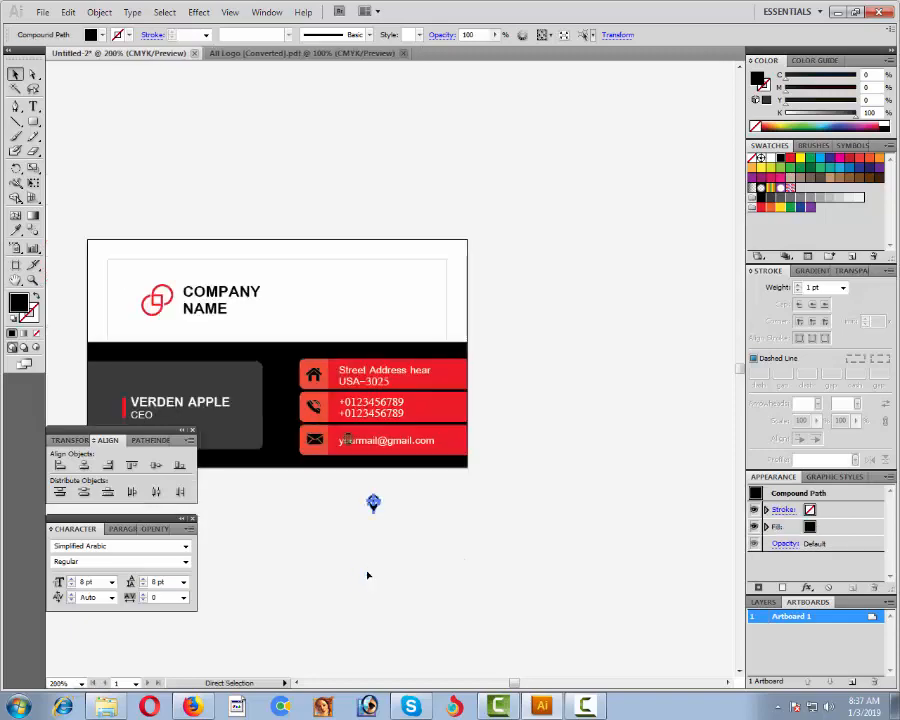
Delete the location pin below the card and move the globe icon off the e-mail text to the empty area beneath the card.
key("ctrl+minus")
key("Delete")
key("a")
left_click_drag(355, 422, 417, 507)
key("ctrl+minus")
left_click(540, 448)
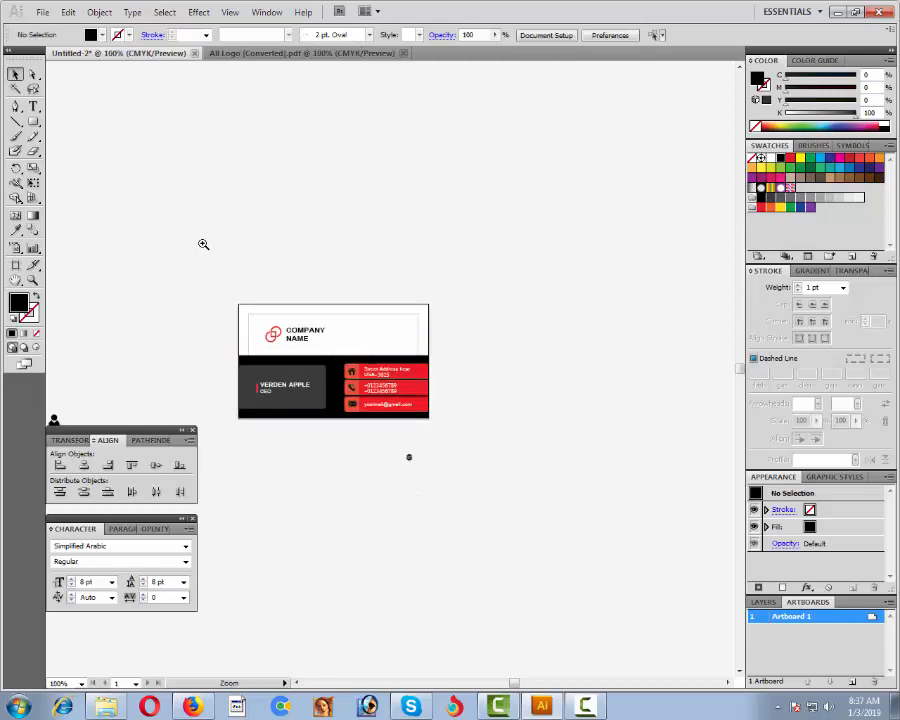
Fill the house, phone and envelope icons in the lighter blocks with white.
left_click_drag(203, 243, 490, 501)
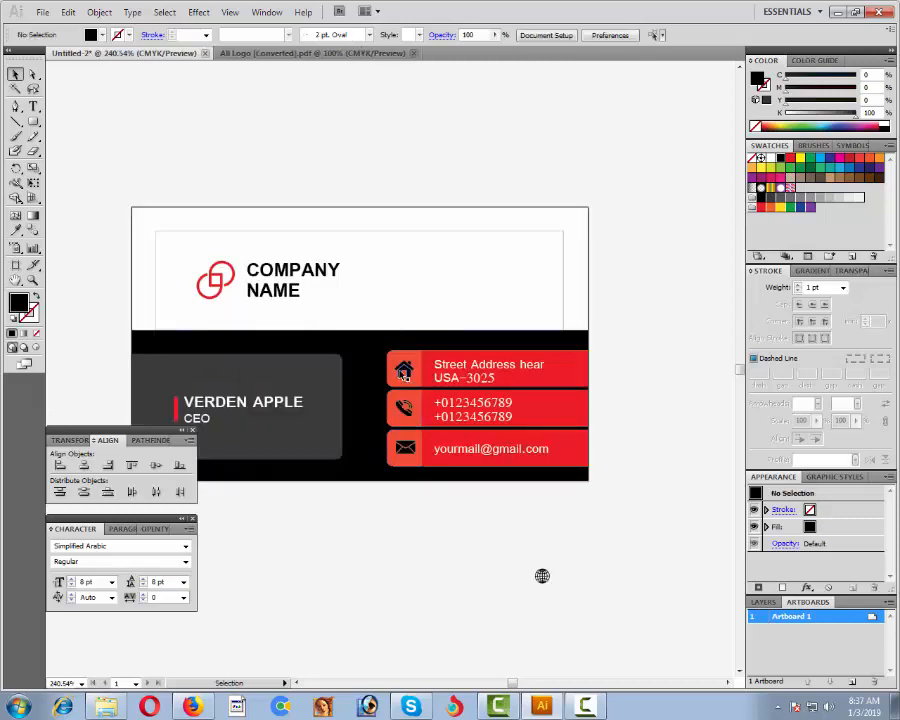
left_click(404, 372)
left_click(402, 406, "shift")
left_click(405, 447, "shift")
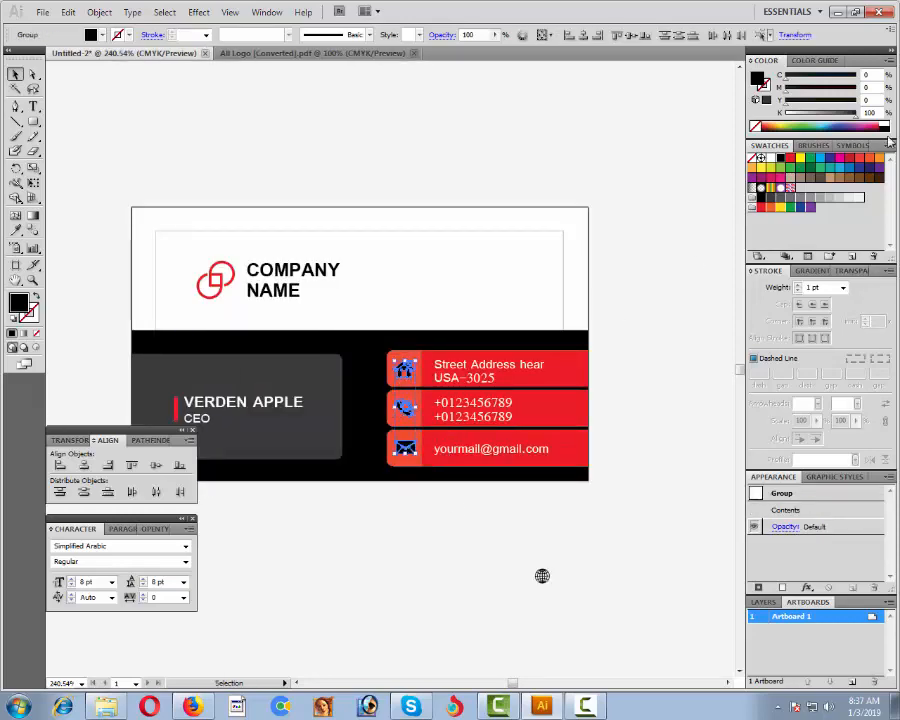
left_click(885, 124)
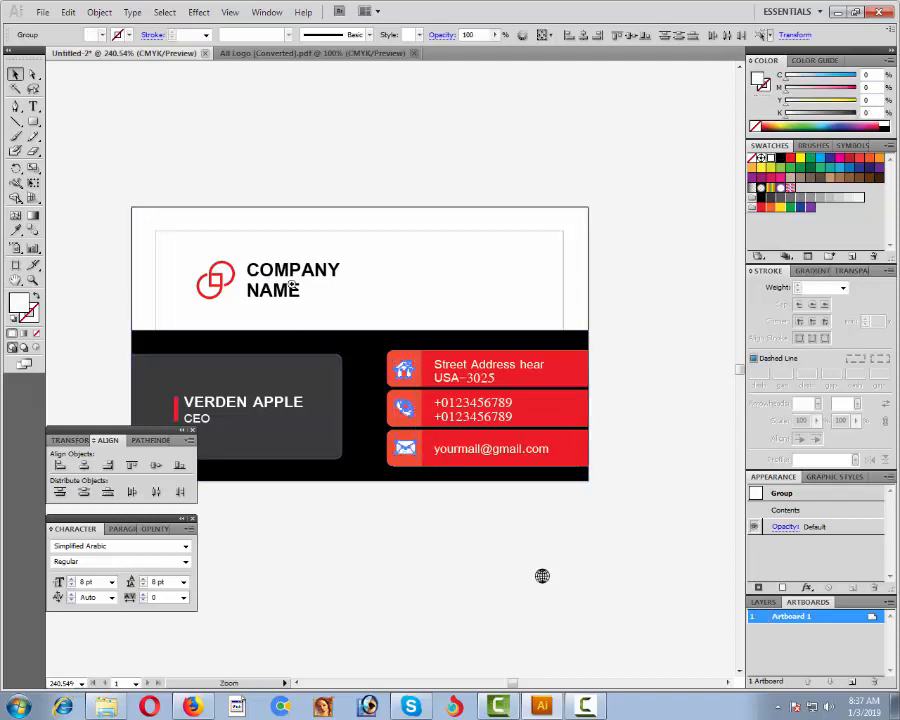
left_click_drag(287, 281, 593, 583)
left_click(490, 602)
Align the house, phone and envelope icons to one another along their left edges.
left_click(318, 320)
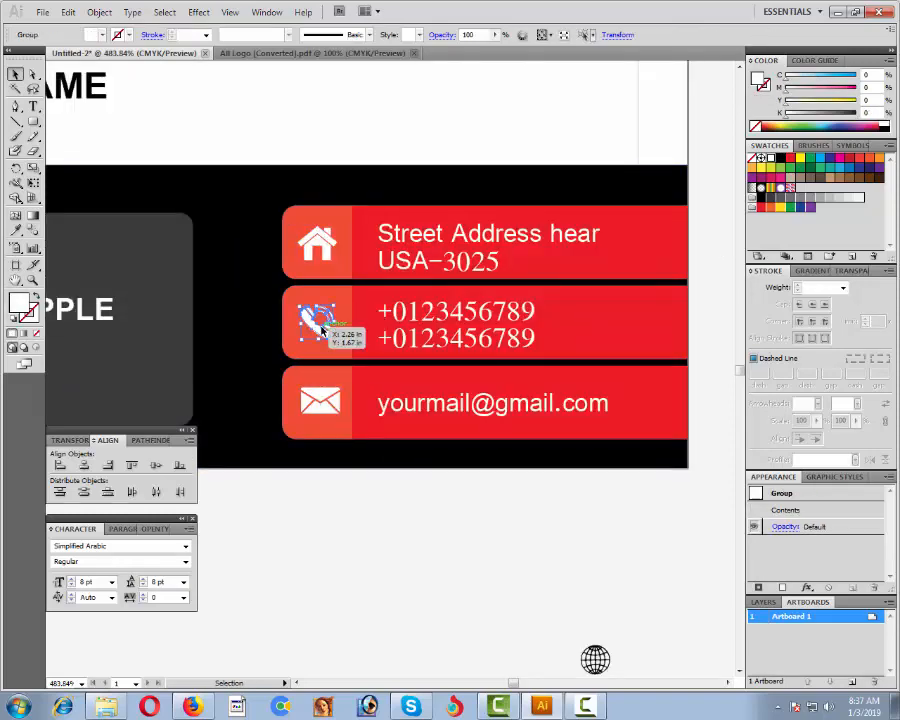
left_click(316, 241, "shift")
left_click(313, 405, "shift")
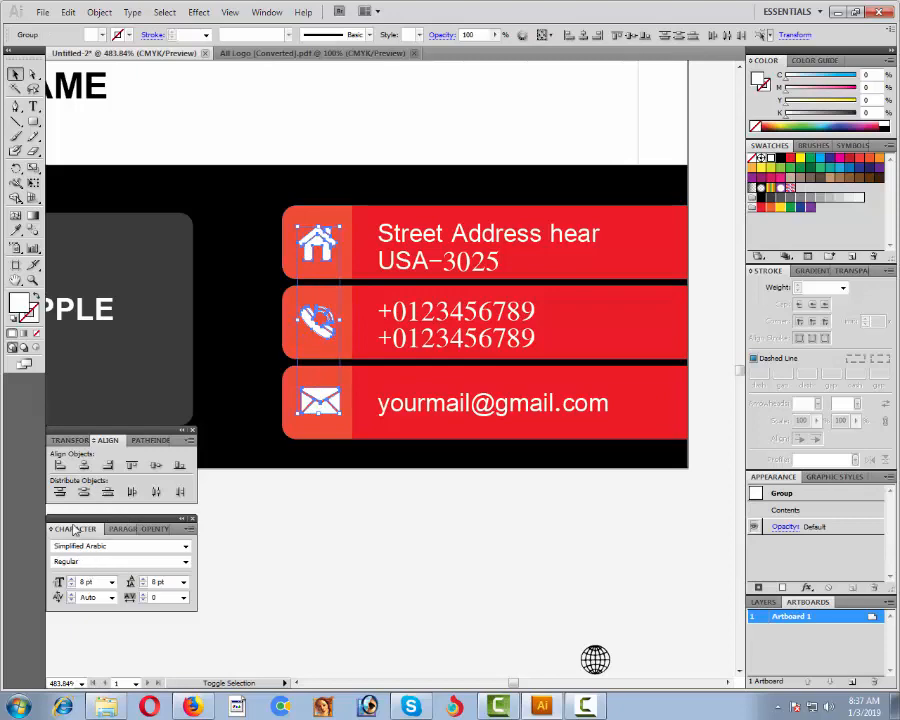
left_click(59, 465)
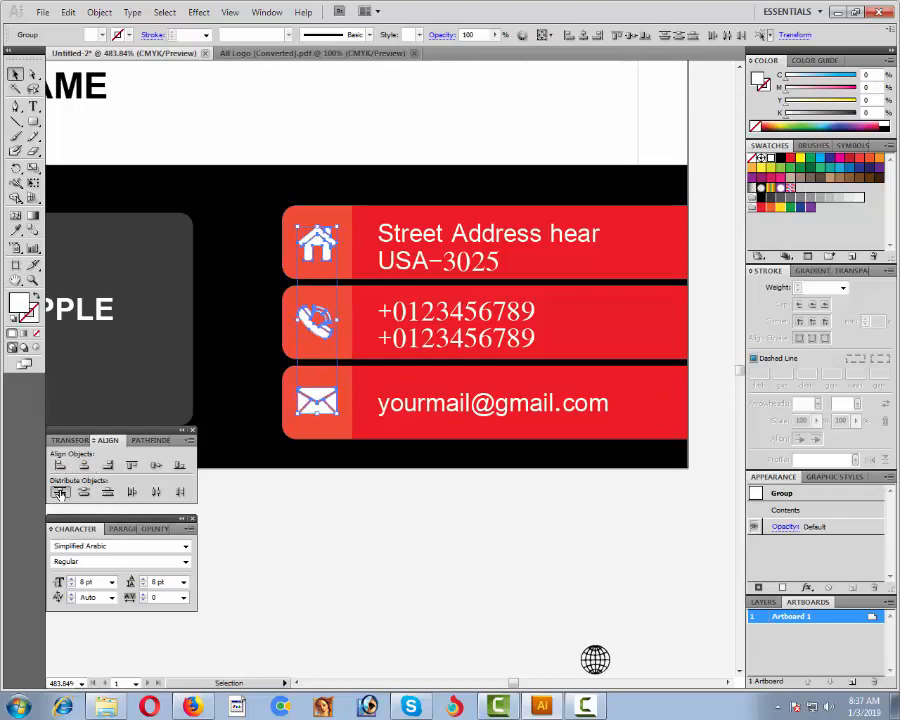
left_click(324, 557)
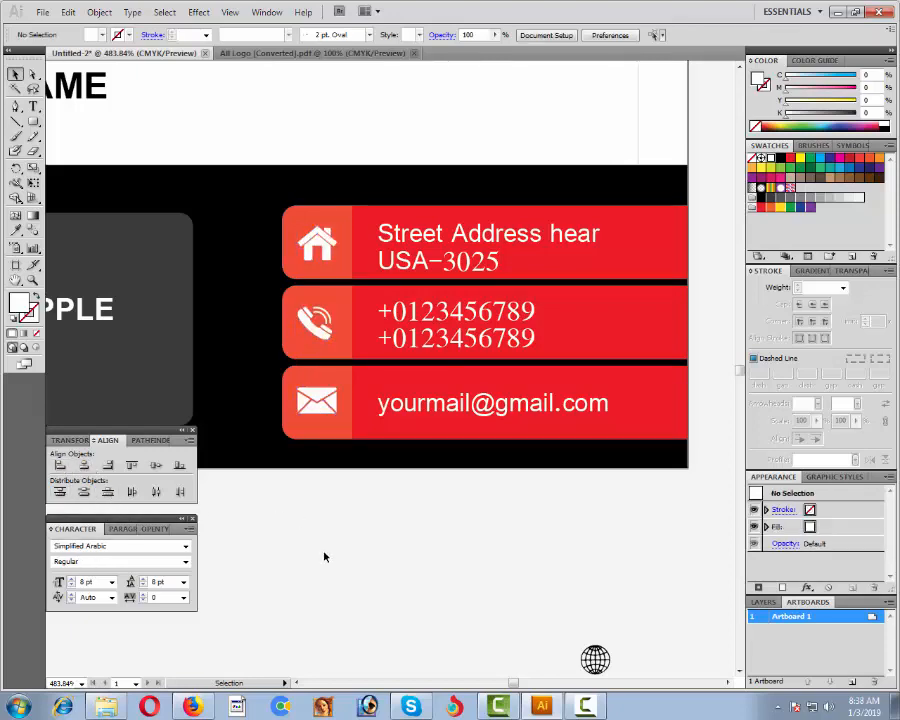
key("ctrl+minus")
key("ctrl+minus")
key("ctrl+minus")
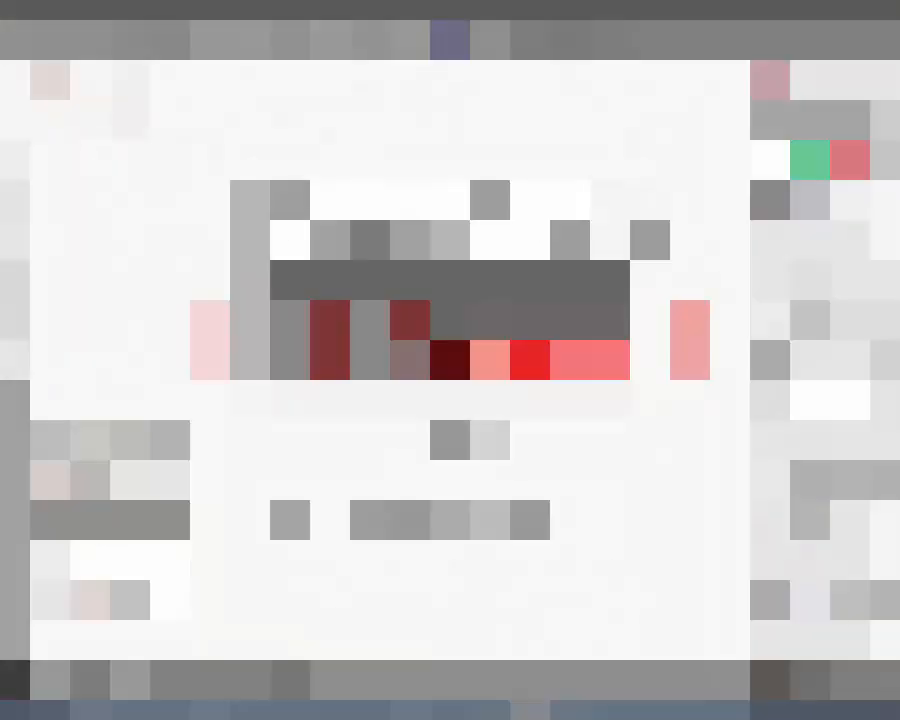